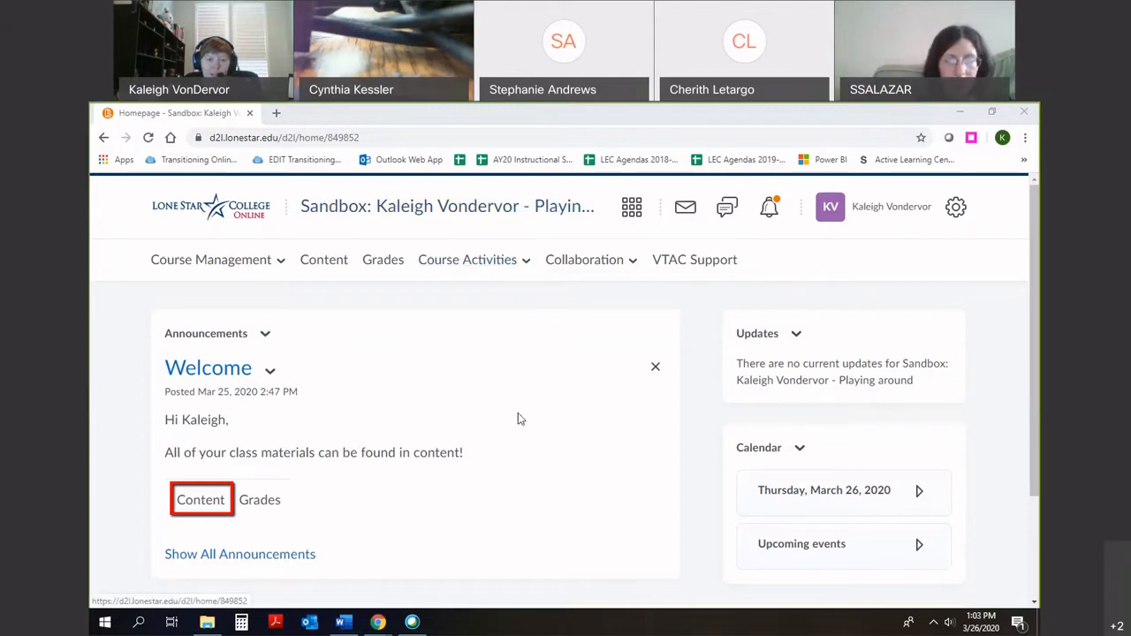
# Step: Go to the course's assignment folders and start creating a new folder
pyautogui.click(489, 269)
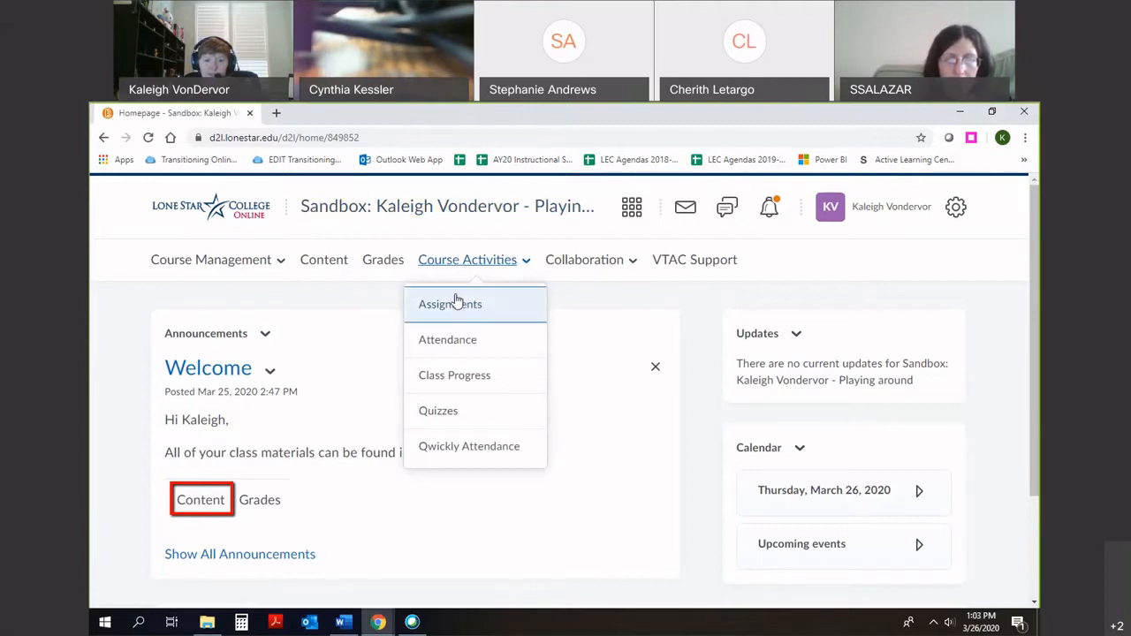
pyautogui.click(500, 309)
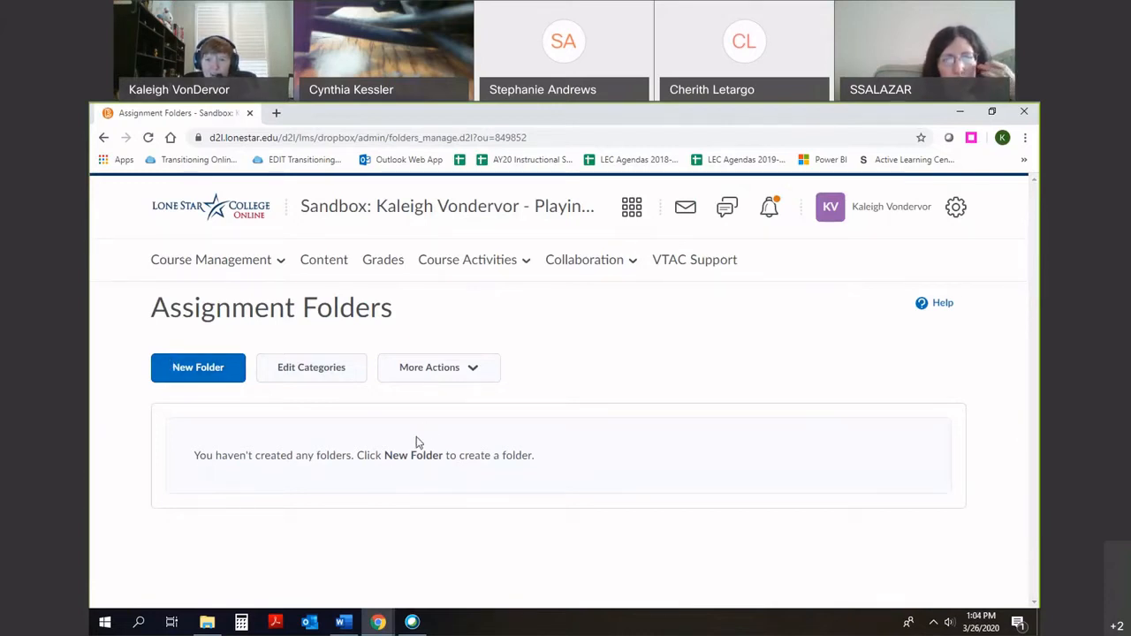
pyautogui.click(192, 375)
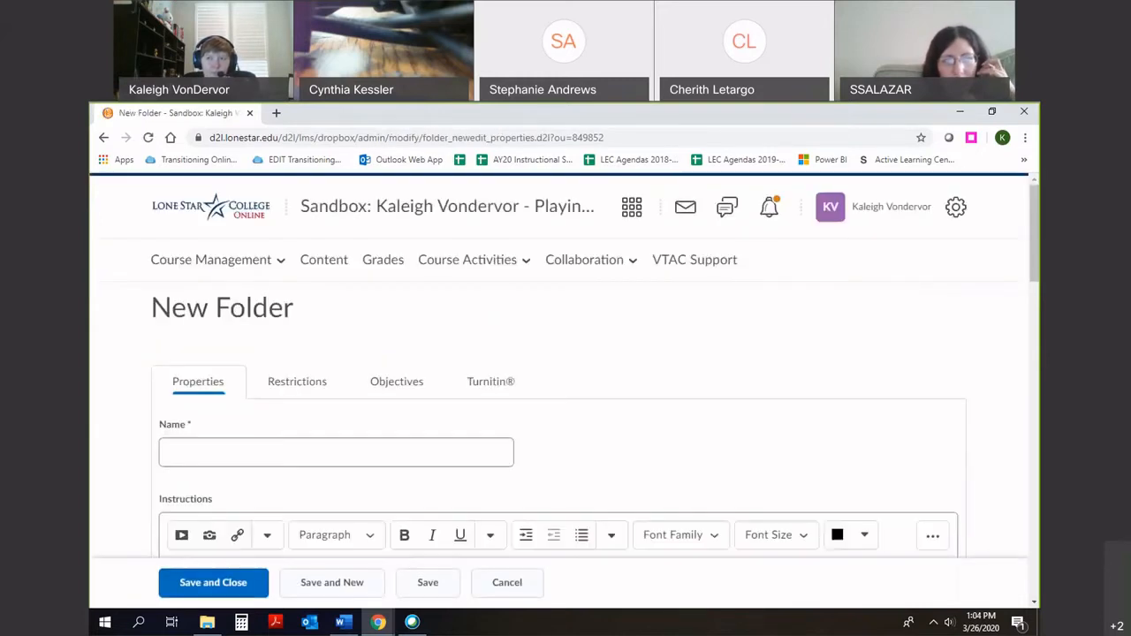
# Step: Name the new assignment folder "Career Exploration Paper"
pyautogui.scroll(-3, 451, 456)
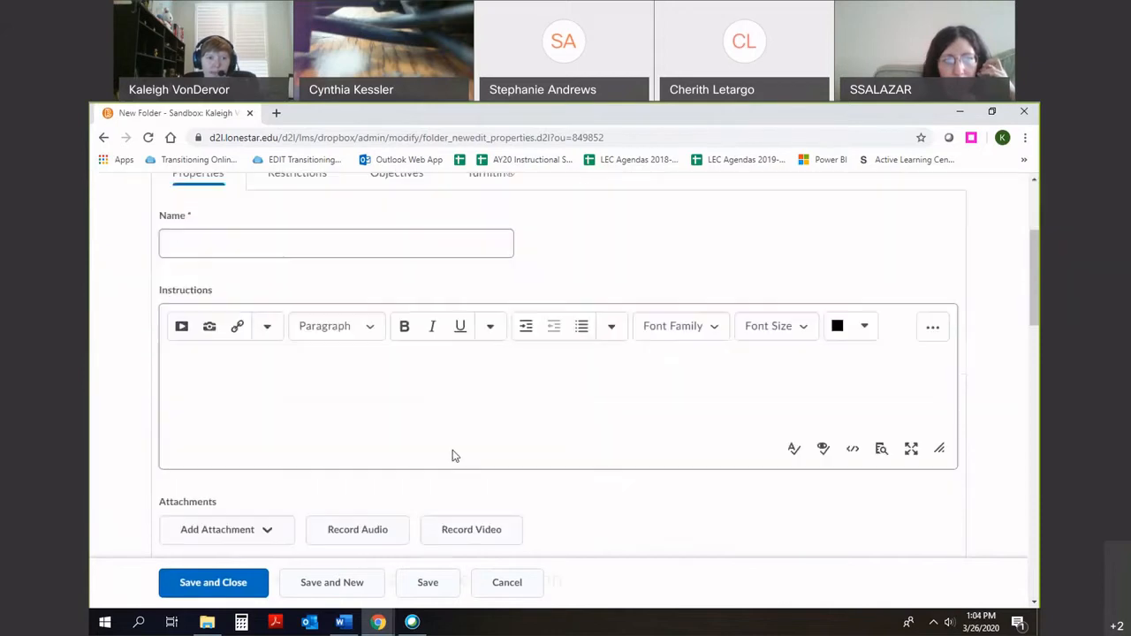
pyautogui.scroll(1, 451, 455)
pyautogui.click(261, 302)
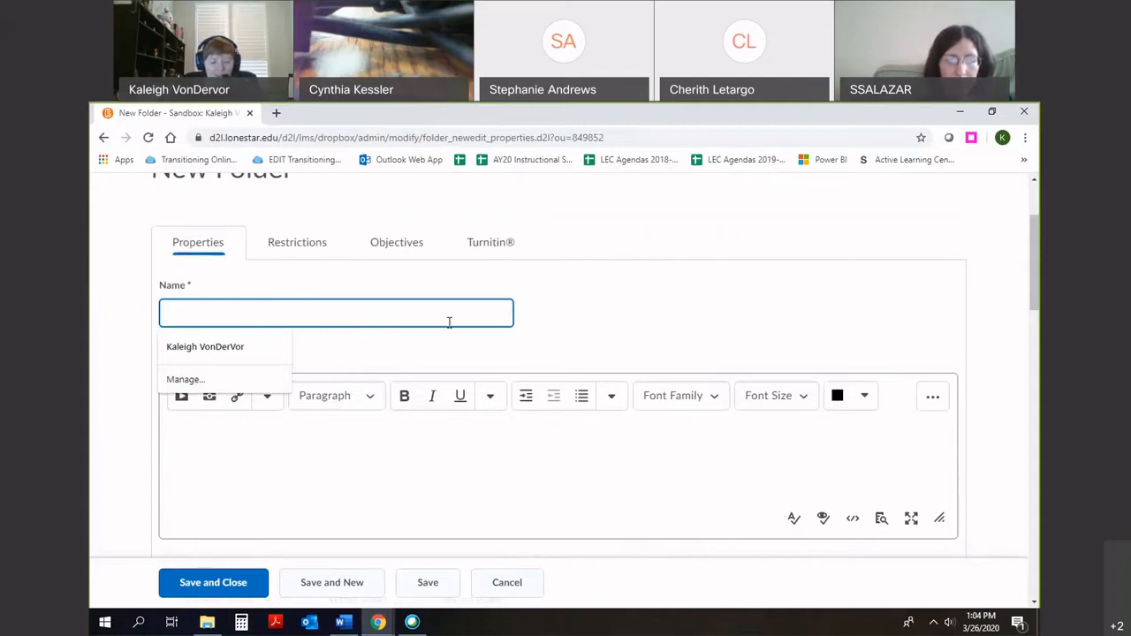
pyautogui.write('Car')
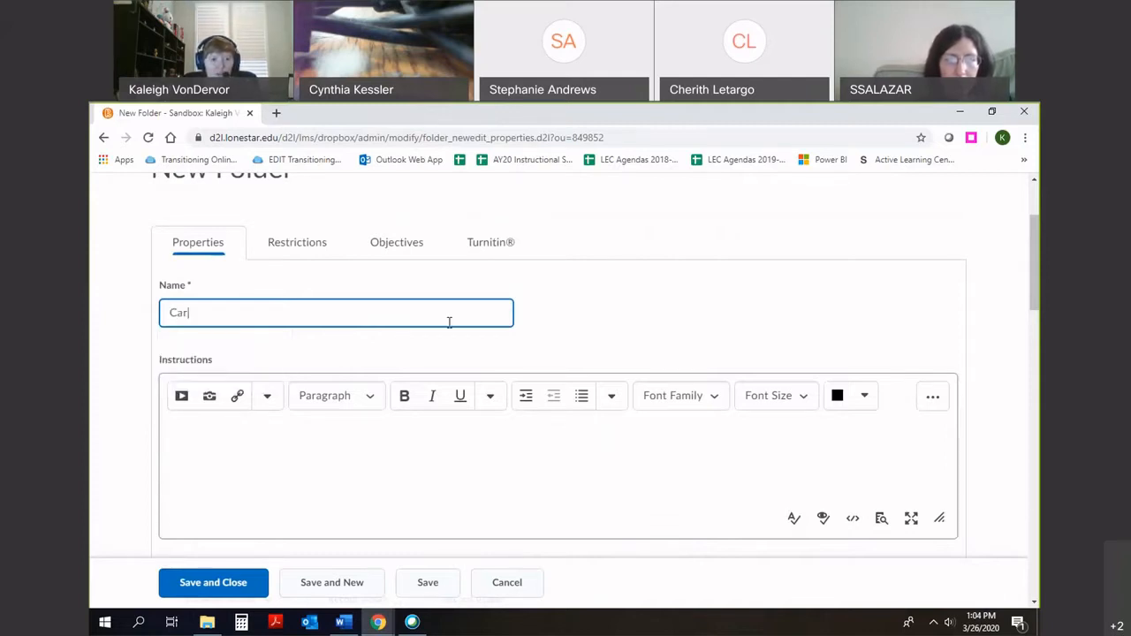
pyautogui.write('eer Expl')
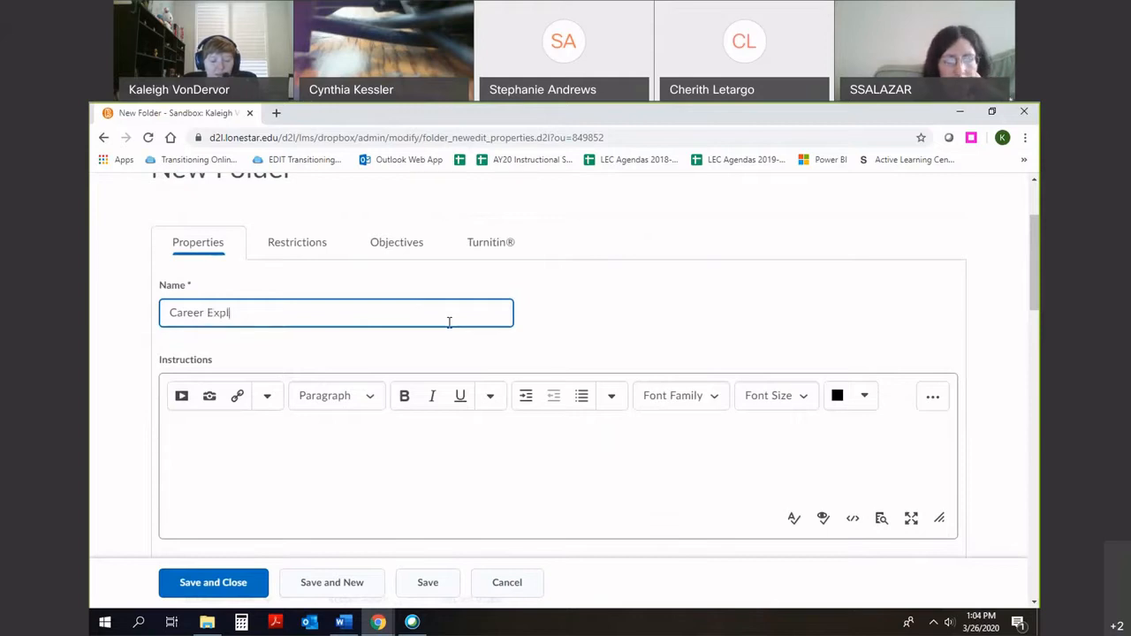
pyautogui.write('oration Paper')
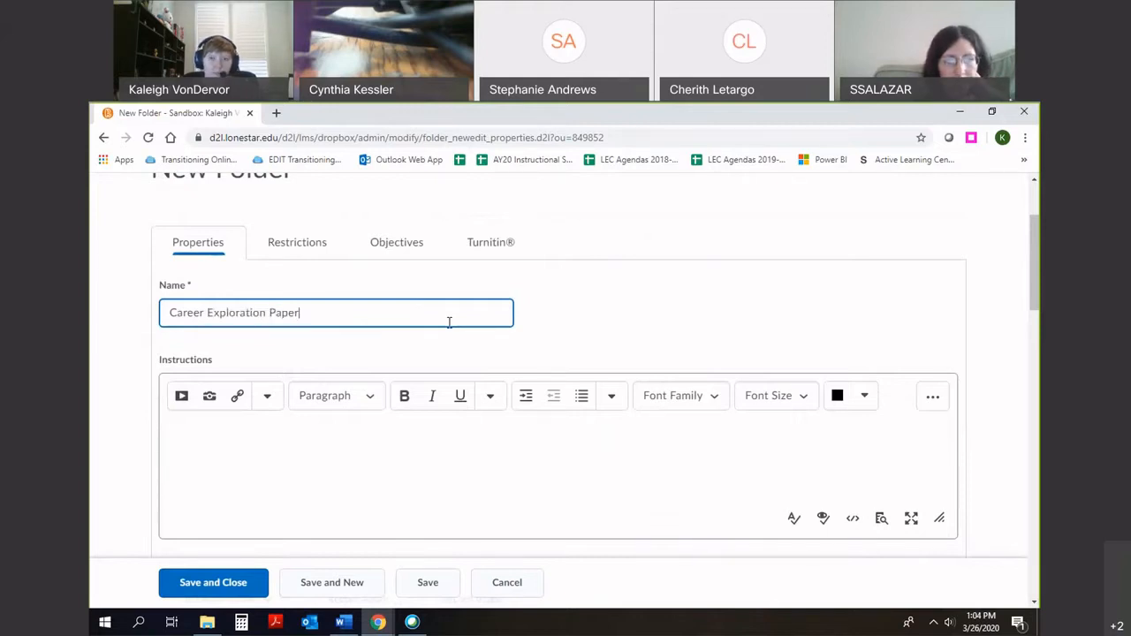
# Step: Paste the instructions "Read the attached instructions and upload your finished paper here. If you have any questions, please reach out!" with formatting removed
pyautogui.scroll(-1, 412, 412)
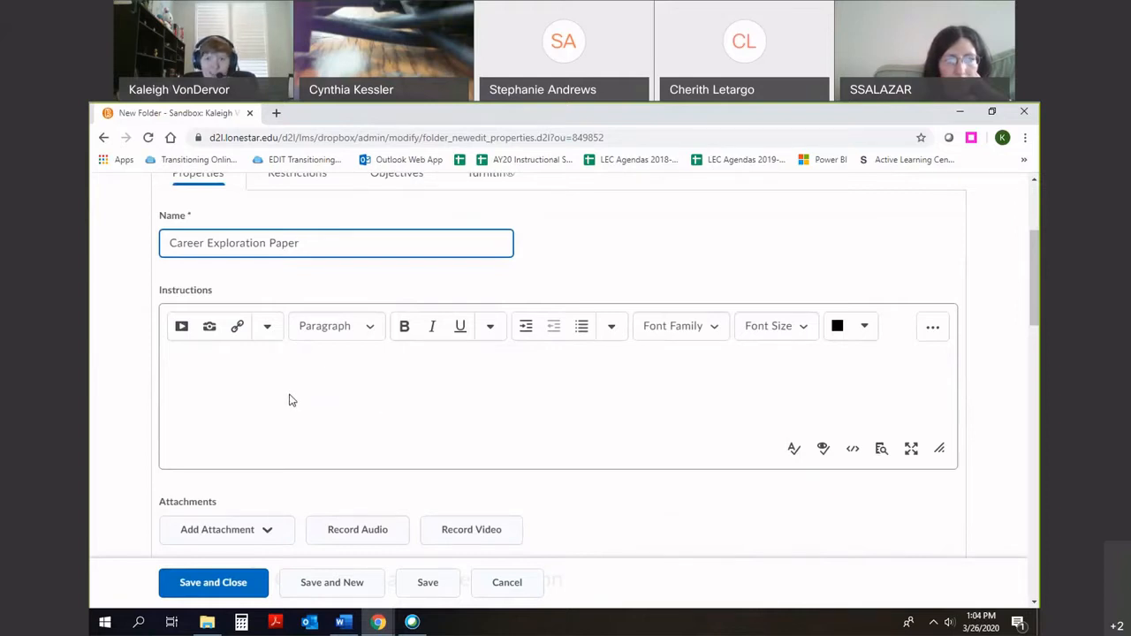
pyautogui.click(238, 395)
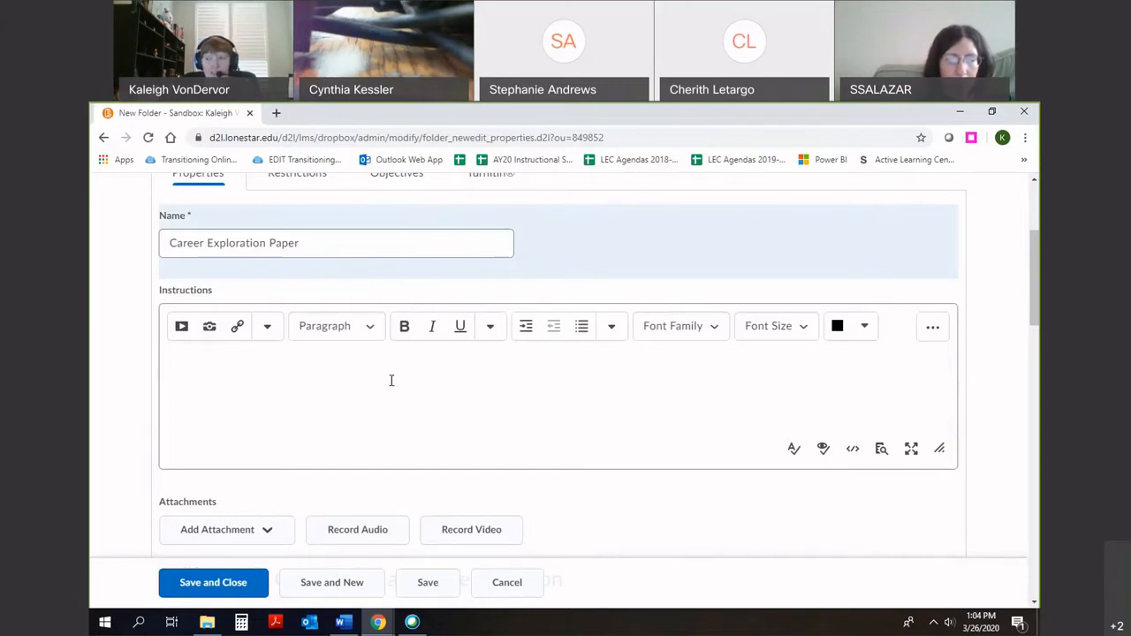
pyautogui.scroll(1, 391, 380)
pyautogui.hotkey('alt', 'Tab')
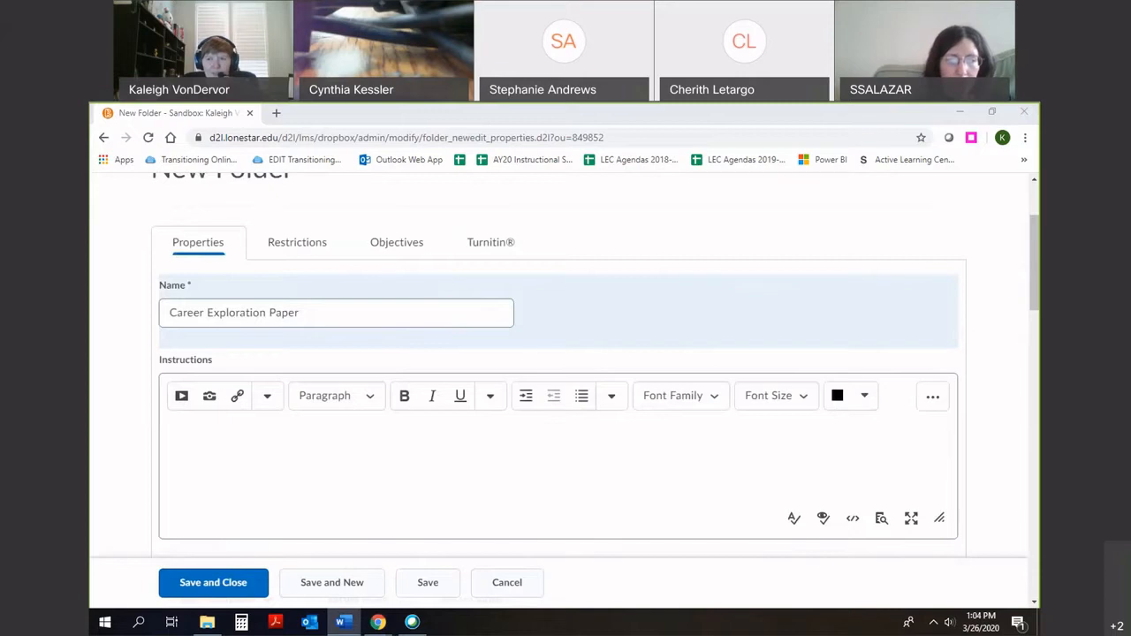
pyautogui.click(251, 458)
pyautogui.hotkey('ctrl', 'v')
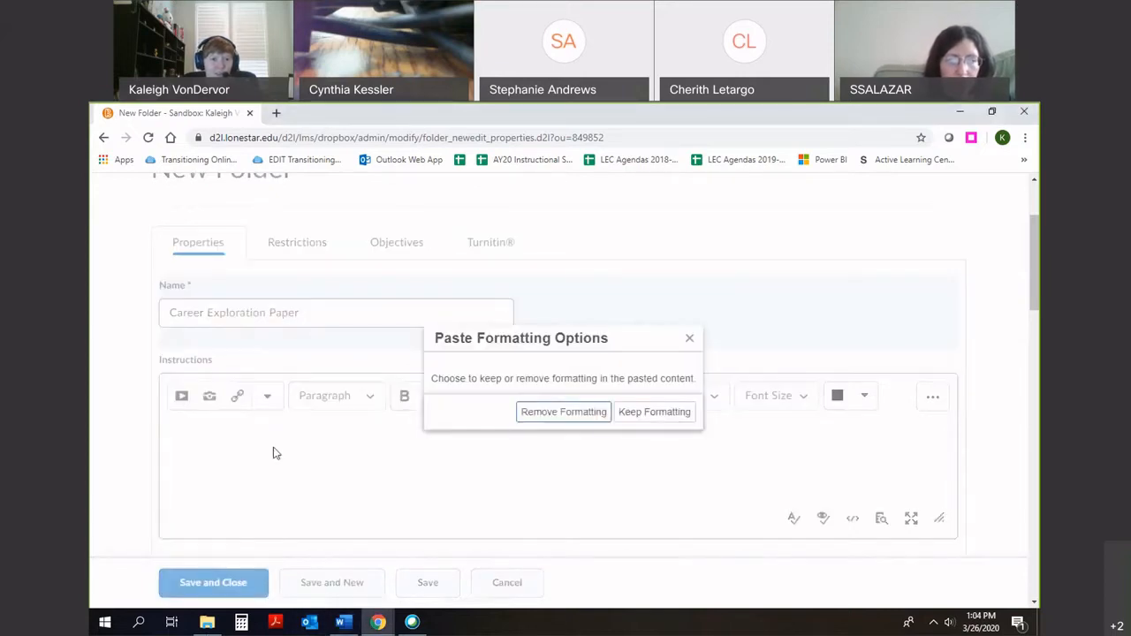
pyautogui.click(579, 412)
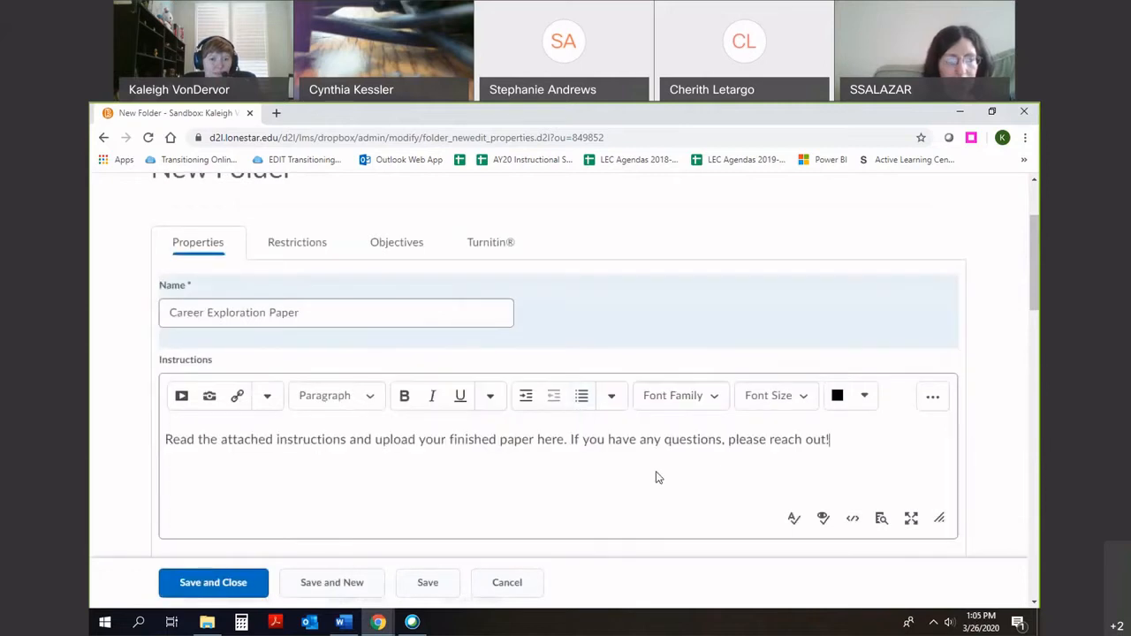
# Step: Attach the PDF Inst.Car.P.2017 from the computer's Desktop folder EDUC Examples to the assignment folder
pyautogui.scroll(-1, 126, 374)
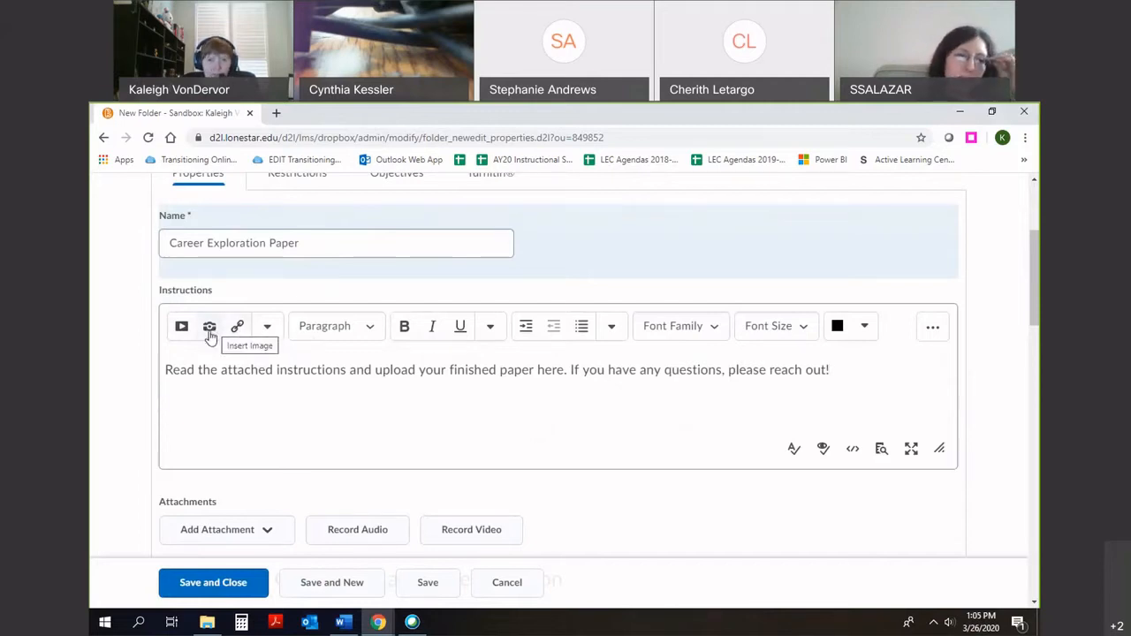
pyautogui.scroll(-1, 724, 202)
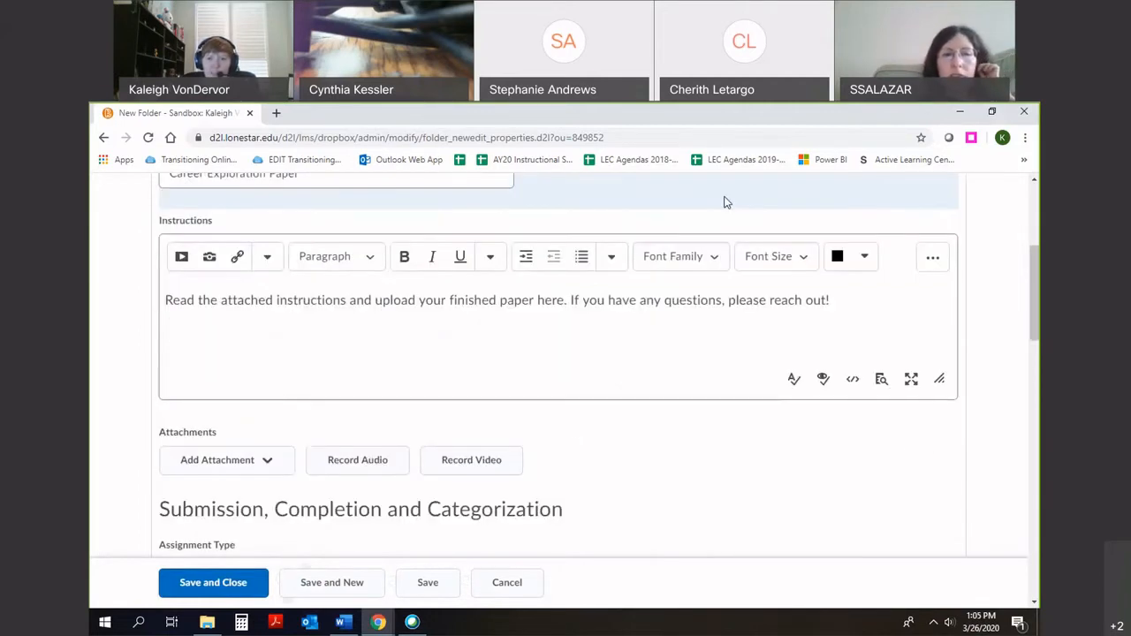
pyautogui.scroll(-1, 306, 322)
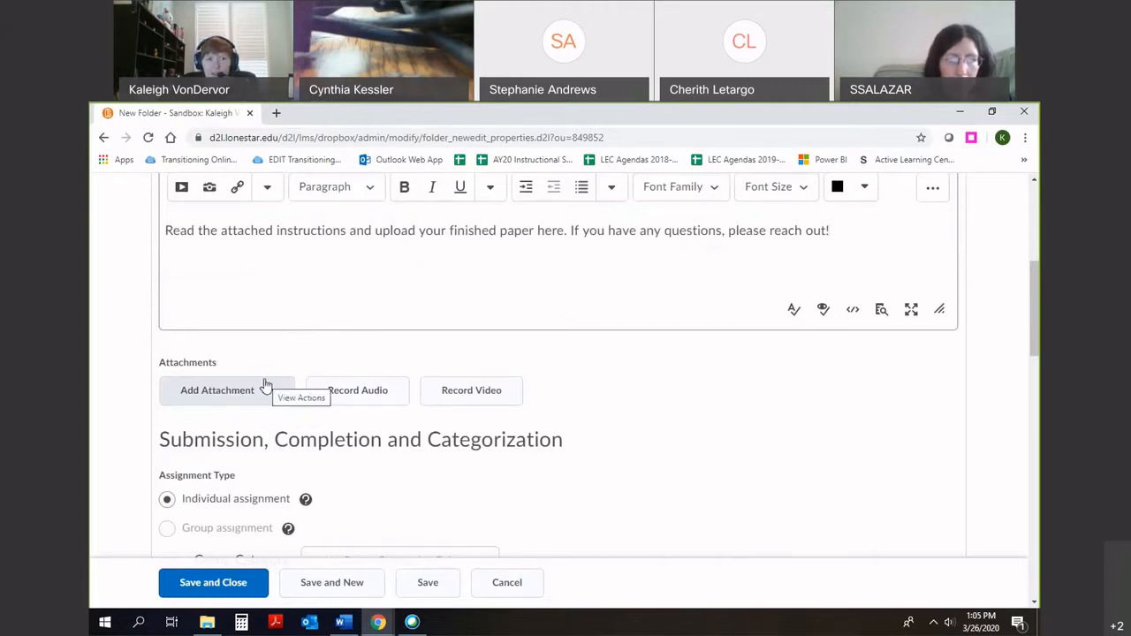
pyautogui.scroll(1, 368, 360)
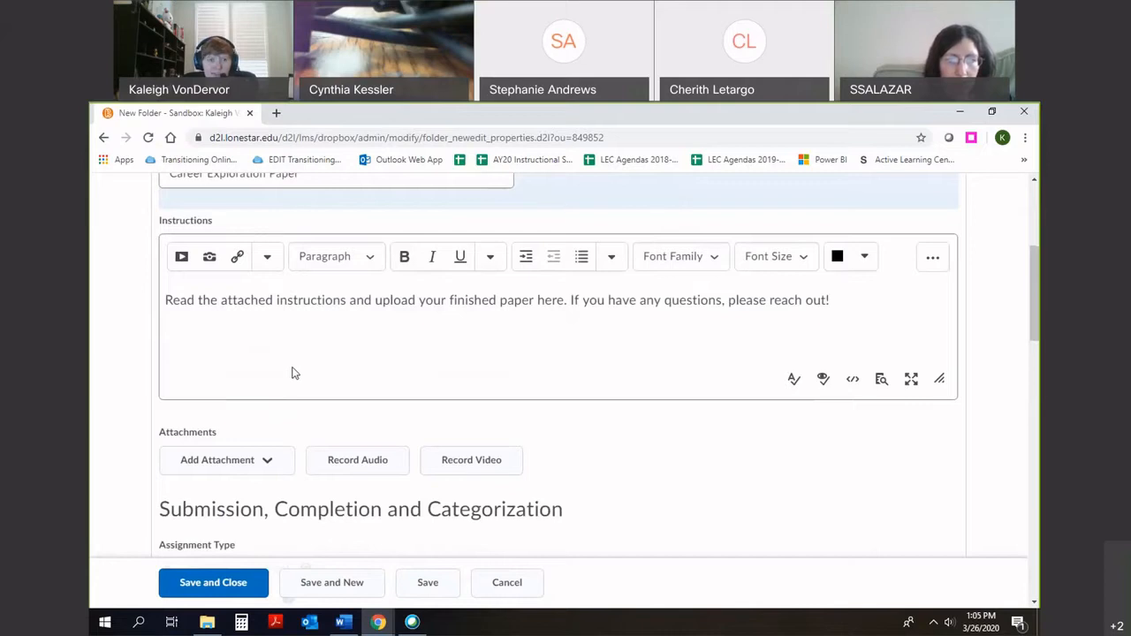
pyautogui.scroll(-1, 235, 391)
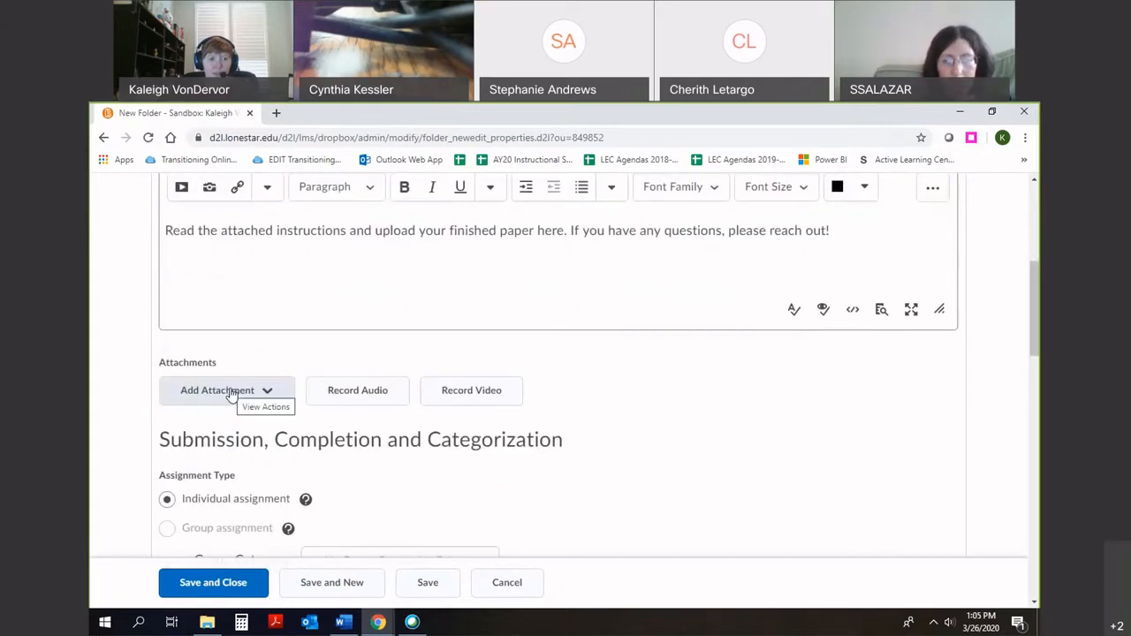
pyautogui.click(230, 393)
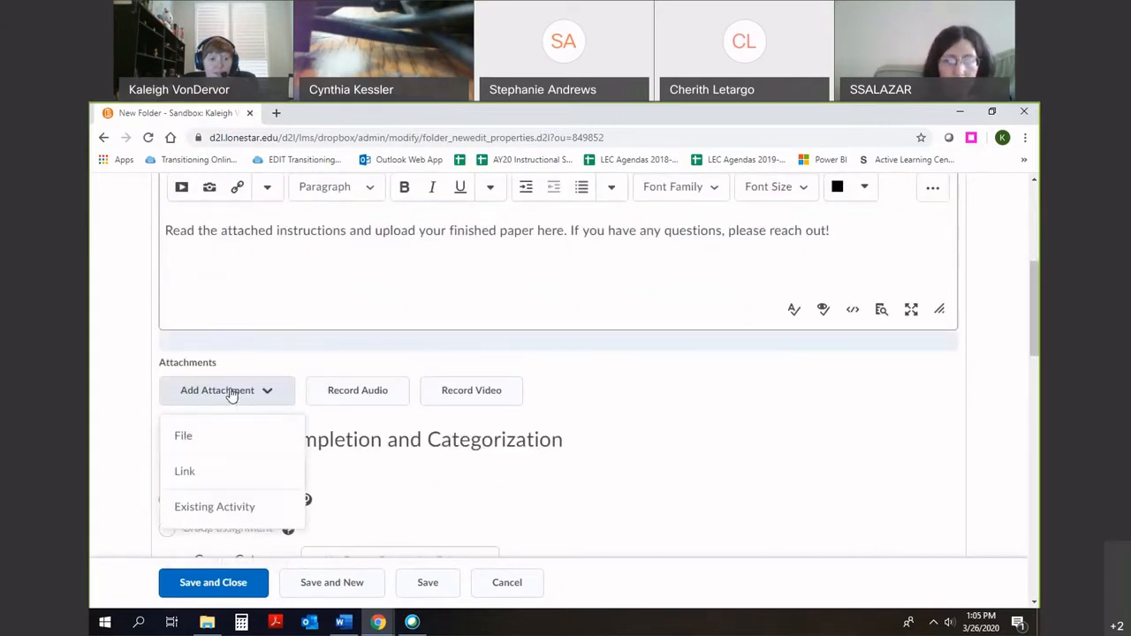
pyautogui.click(206, 443)
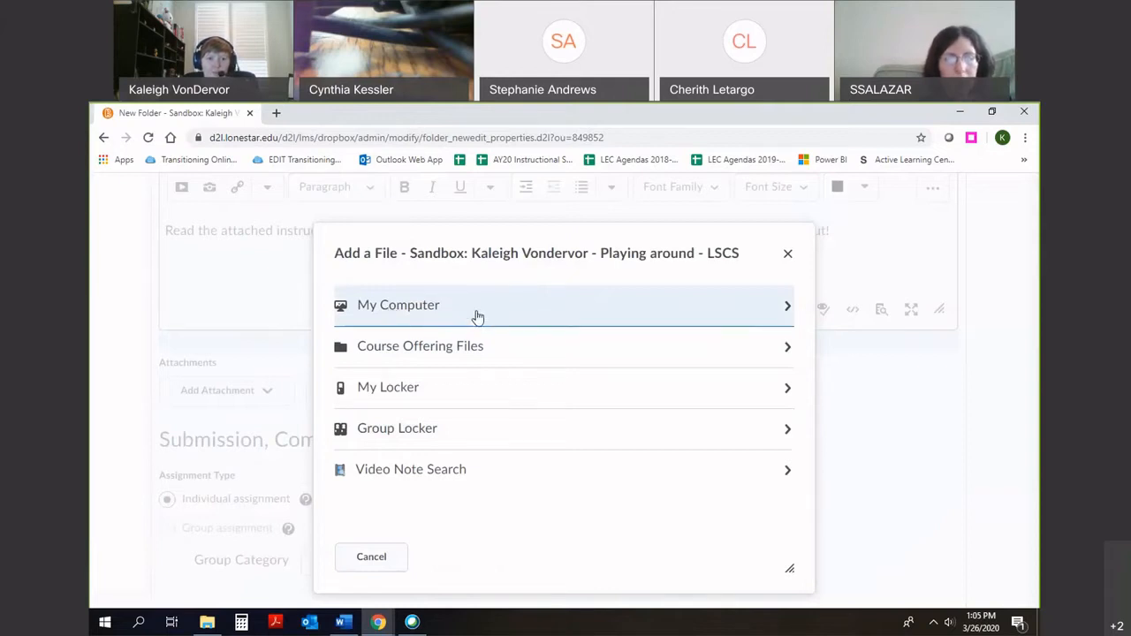
pyautogui.click(520, 315)
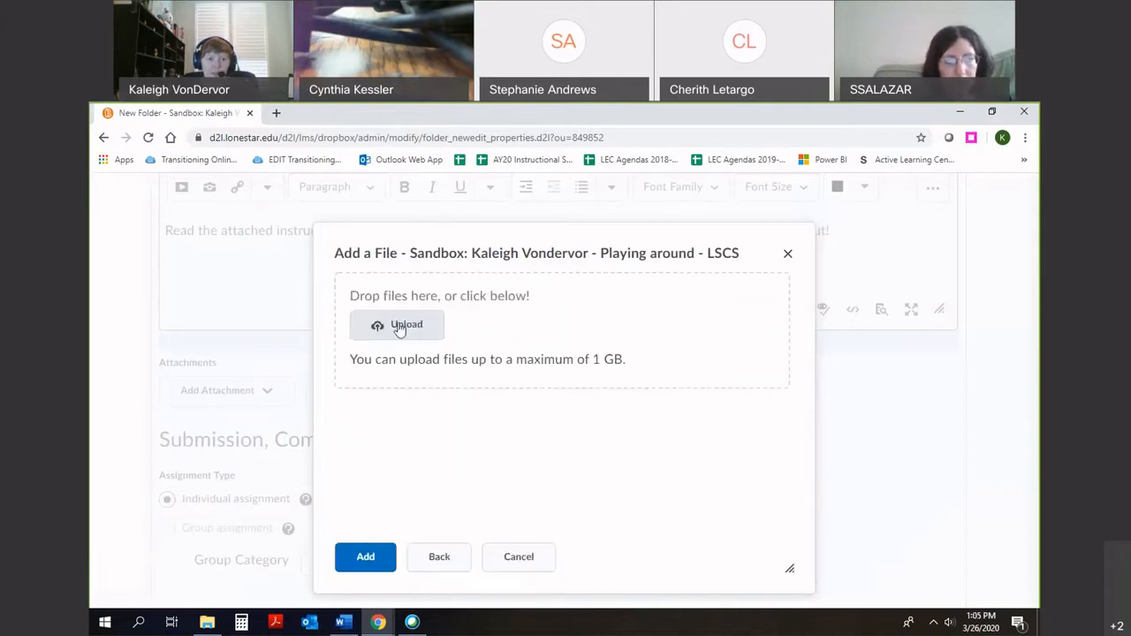
pyautogui.click(399, 326)
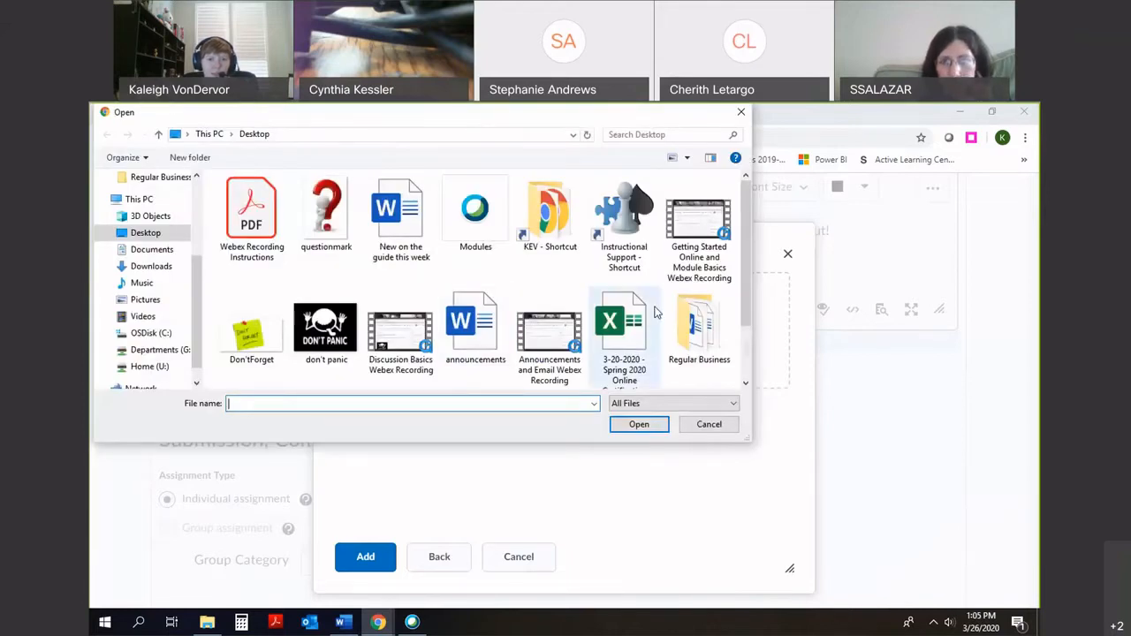
pyautogui.scroll(-1, 651, 316)
pyautogui.doubleClick(247, 354)
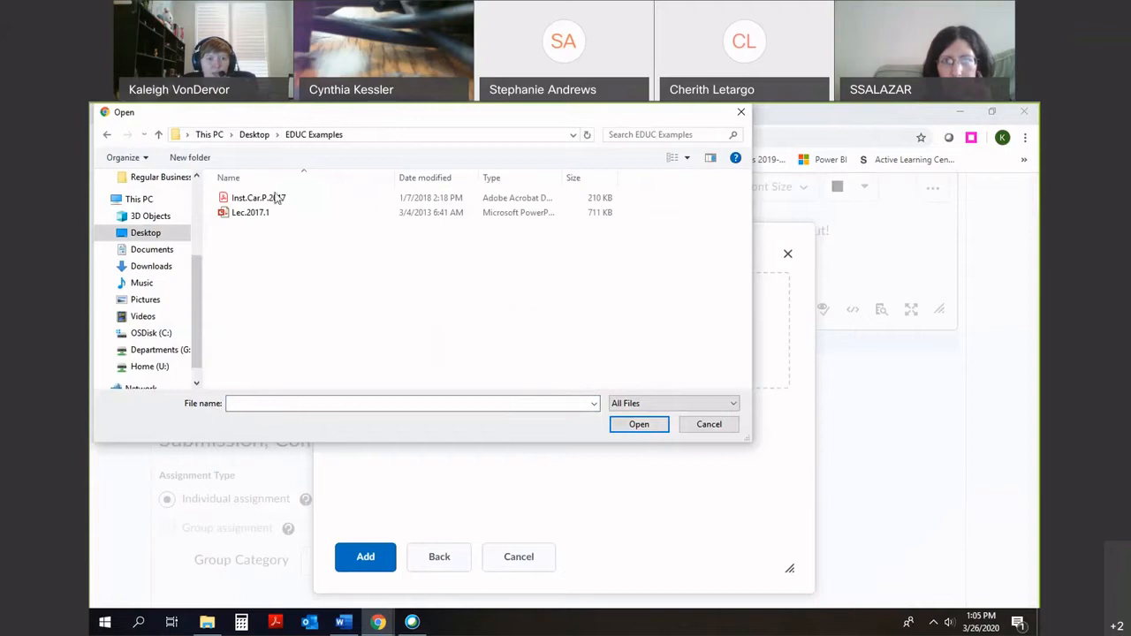
pyautogui.click(244, 202)
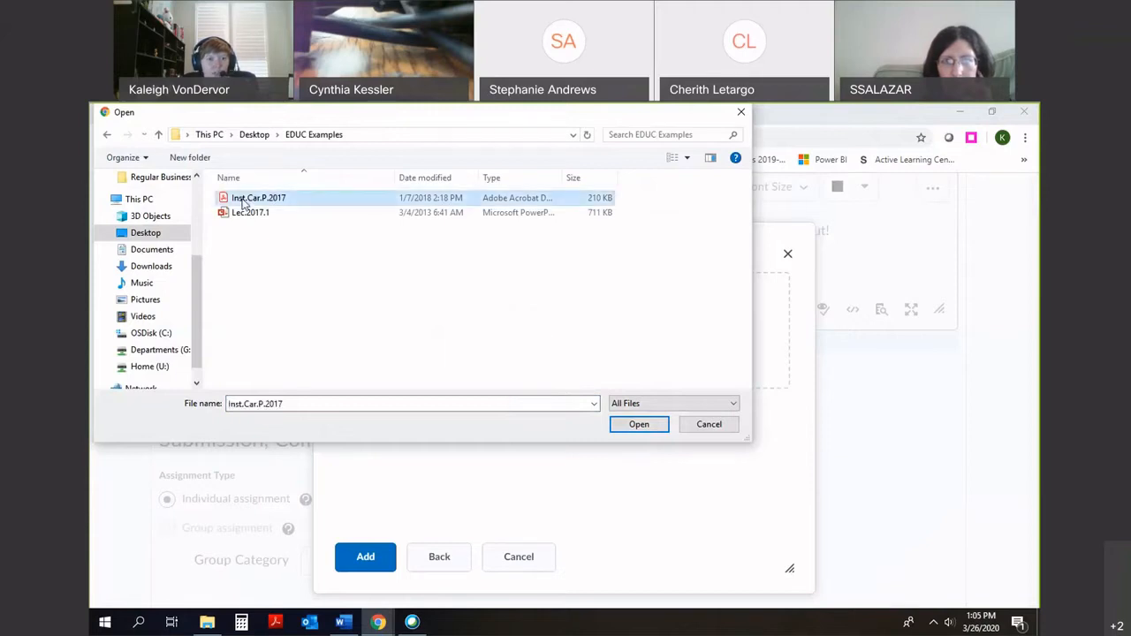
pyautogui.click(636, 426)
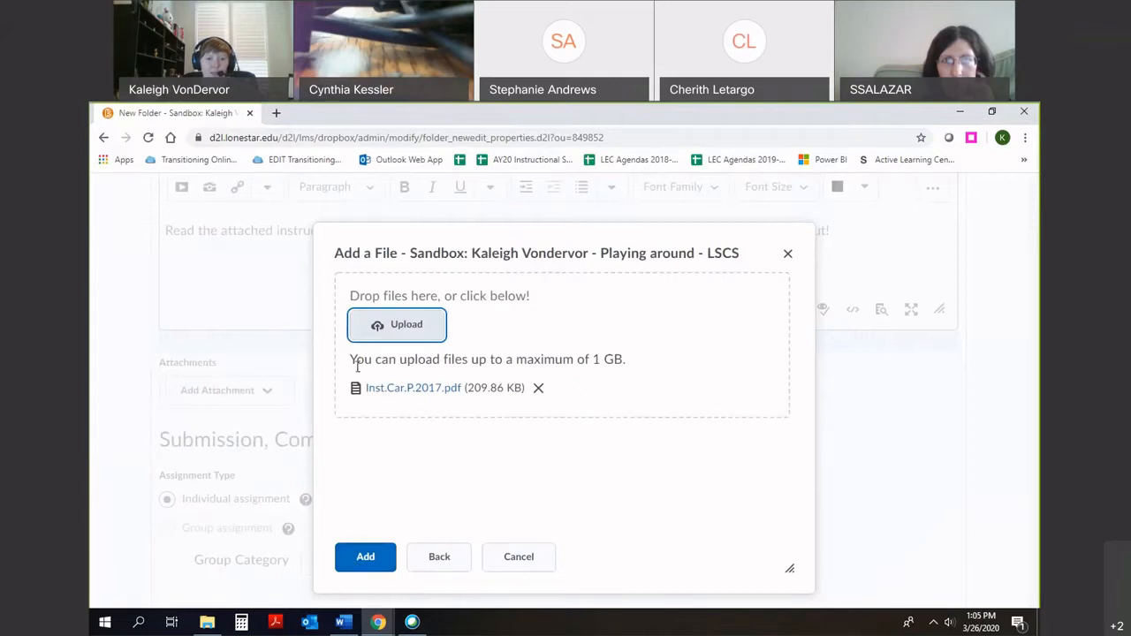
pyautogui.click(368, 564)
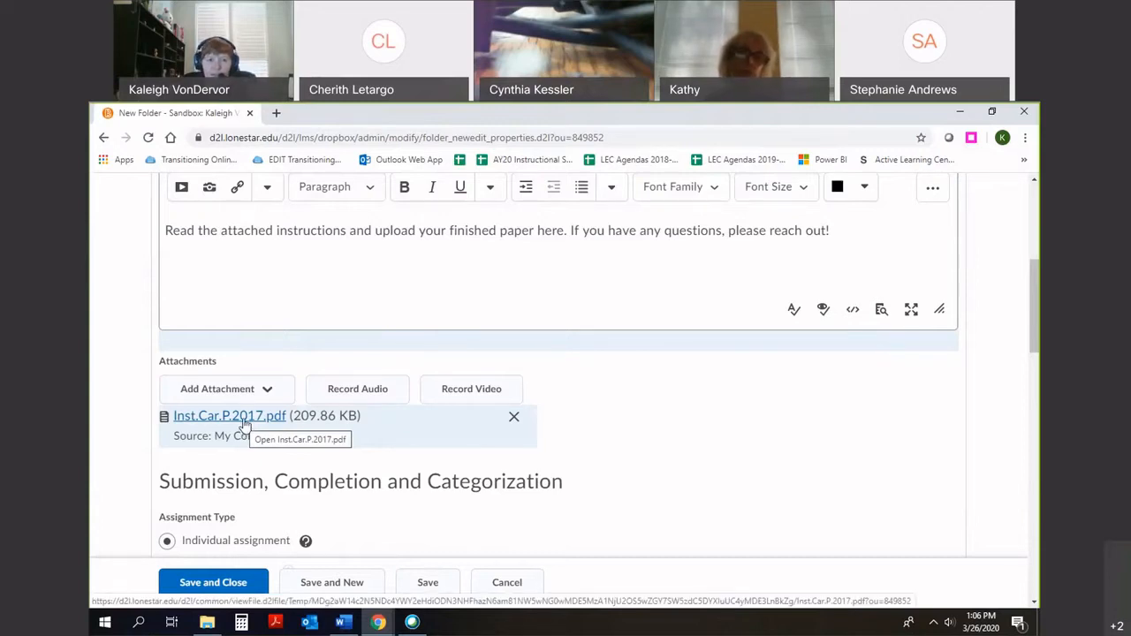
# Step: Review the assignment type, submission type, files allowed, submissions kept, notification email and category settings, continuing to Evaluation and Feedback
pyautogui.scroll(-3, 447, 412)
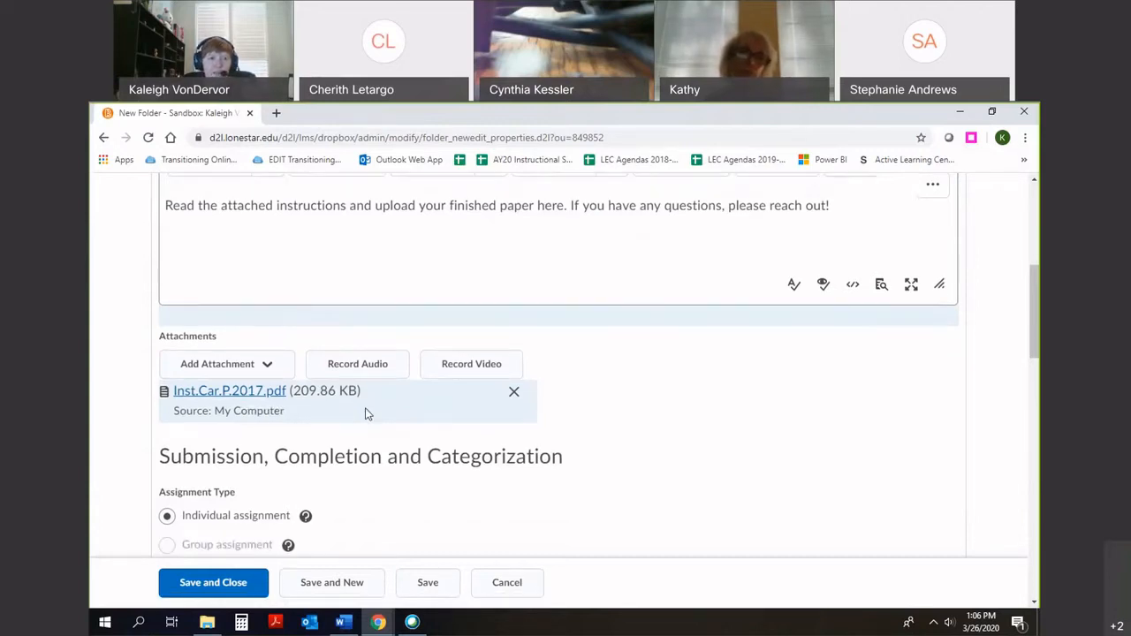
pyautogui.scroll(-3, 498, 398)
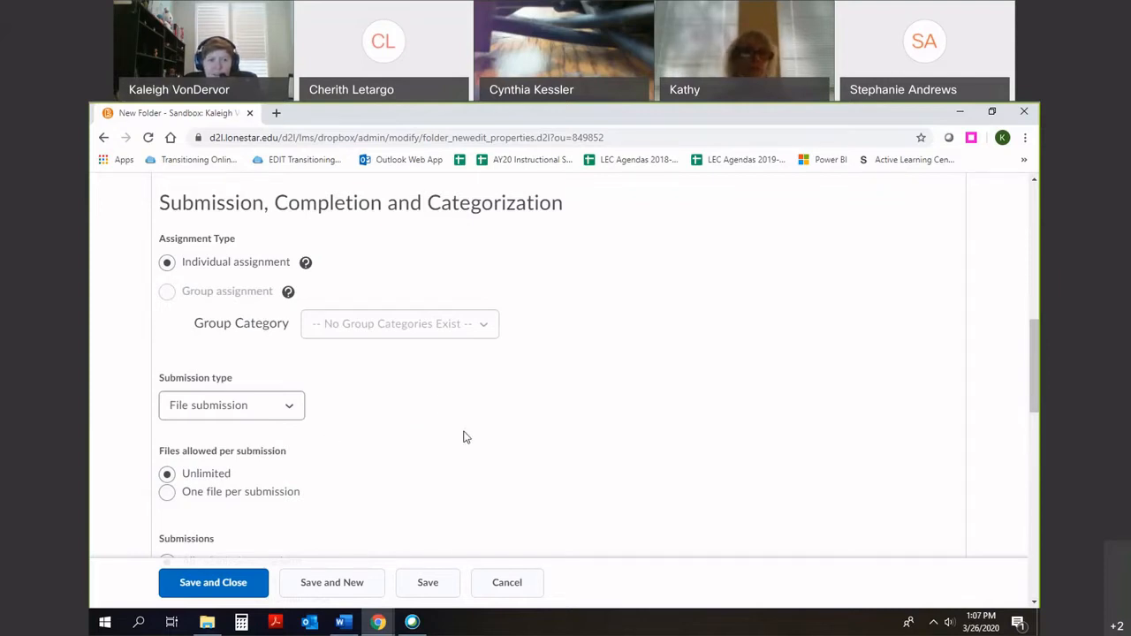
pyautogui.scroll(-1, 475, 430)
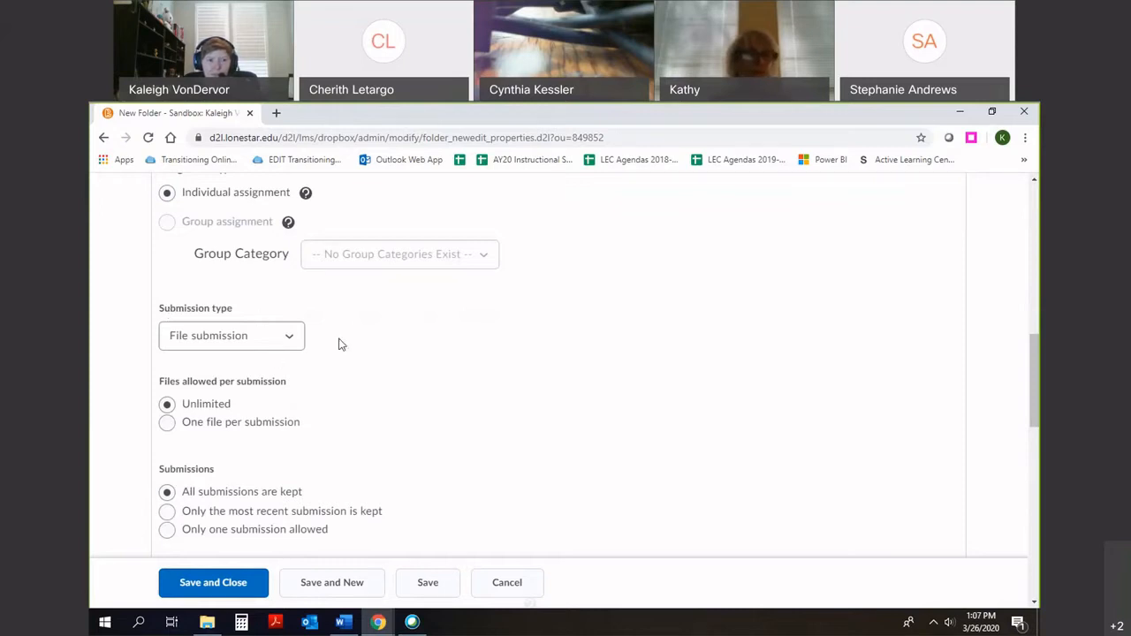
pyautogui.scroll(-2, 340, 344)
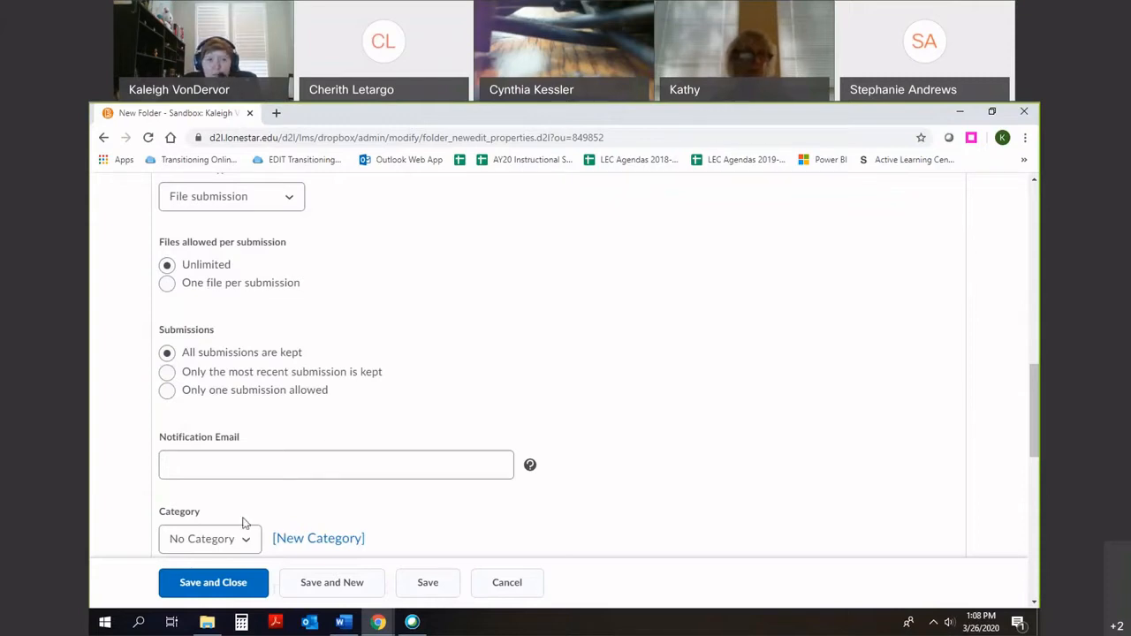
pyautogui.click(253, 447)
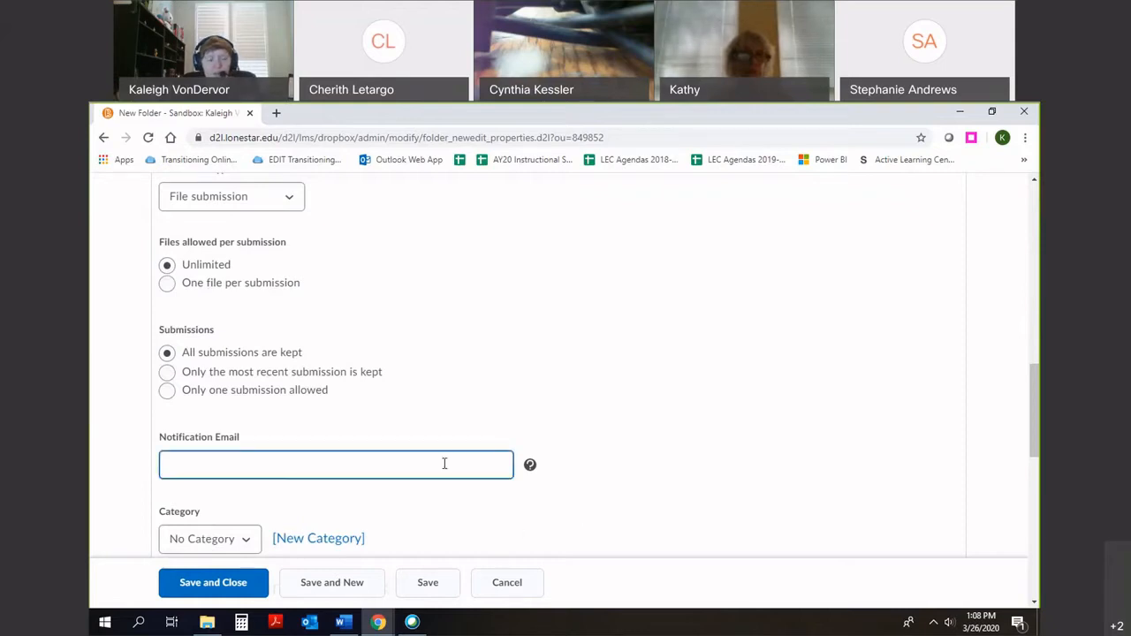
pyautogui.scroll(-1, 662, 448)
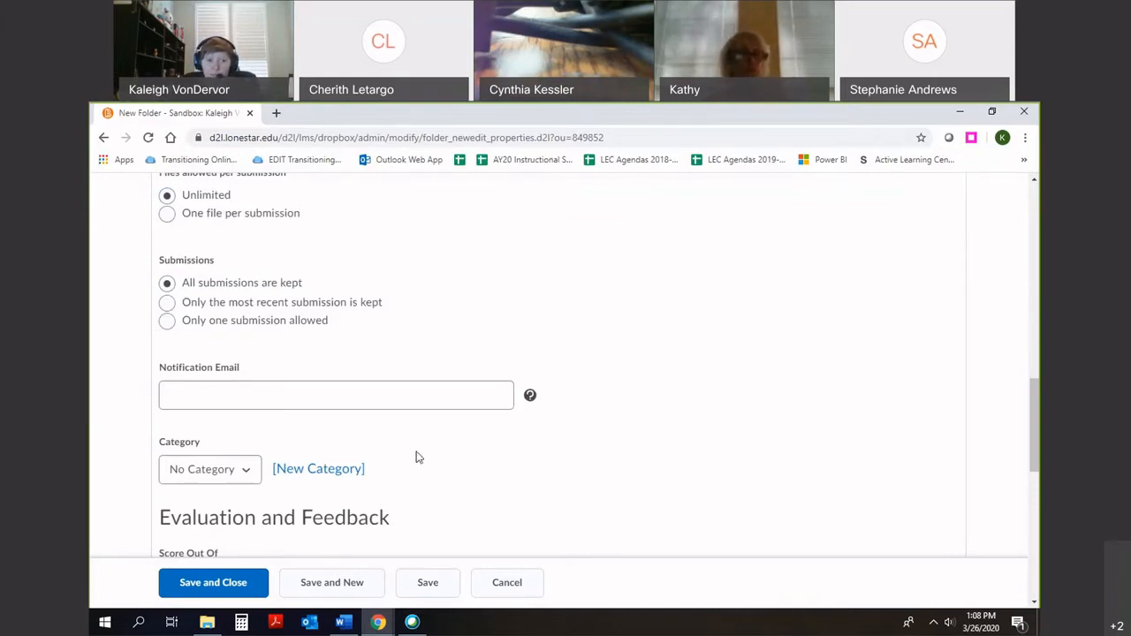
pyautogui.click(214, 392)
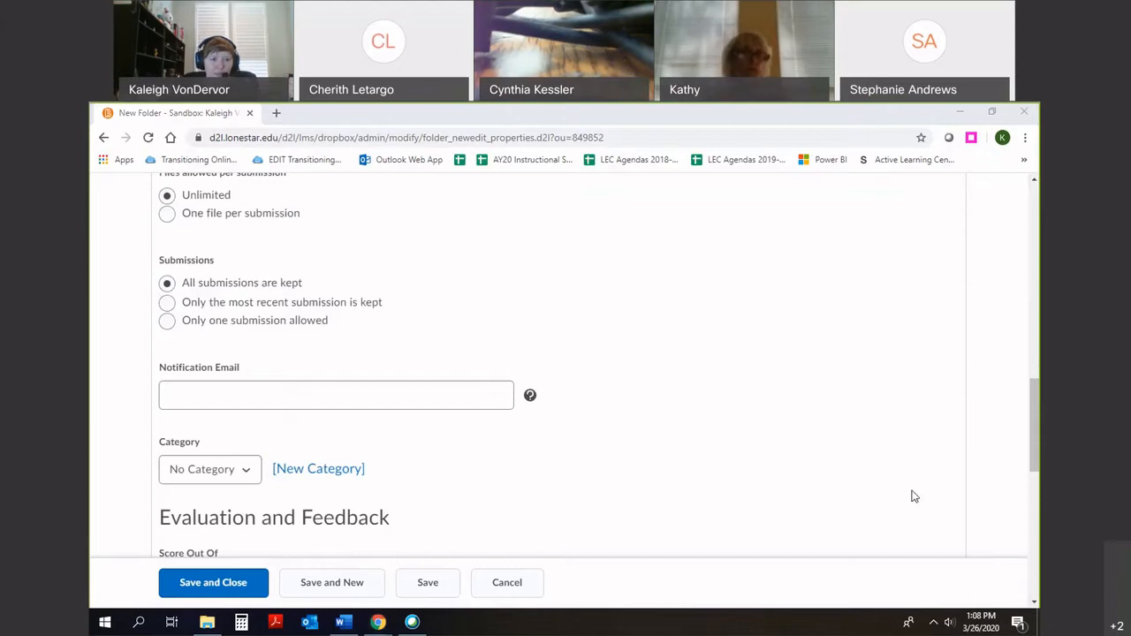
pyautogui.scroll(-3, 914, 495)
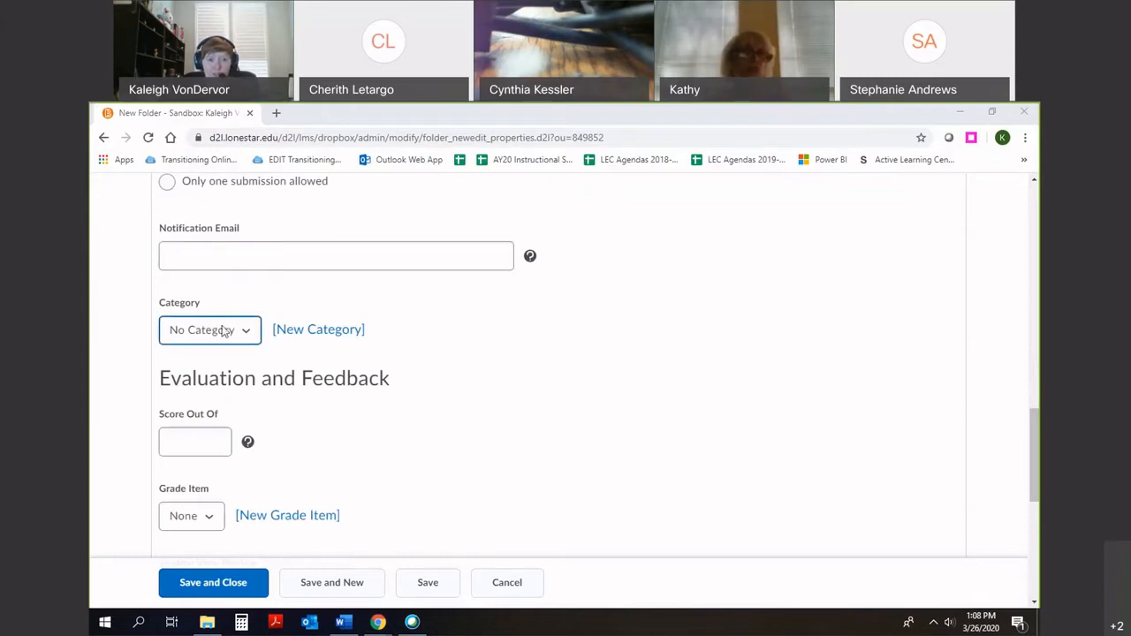
pyautogui.scroll(-2, 432, 414)
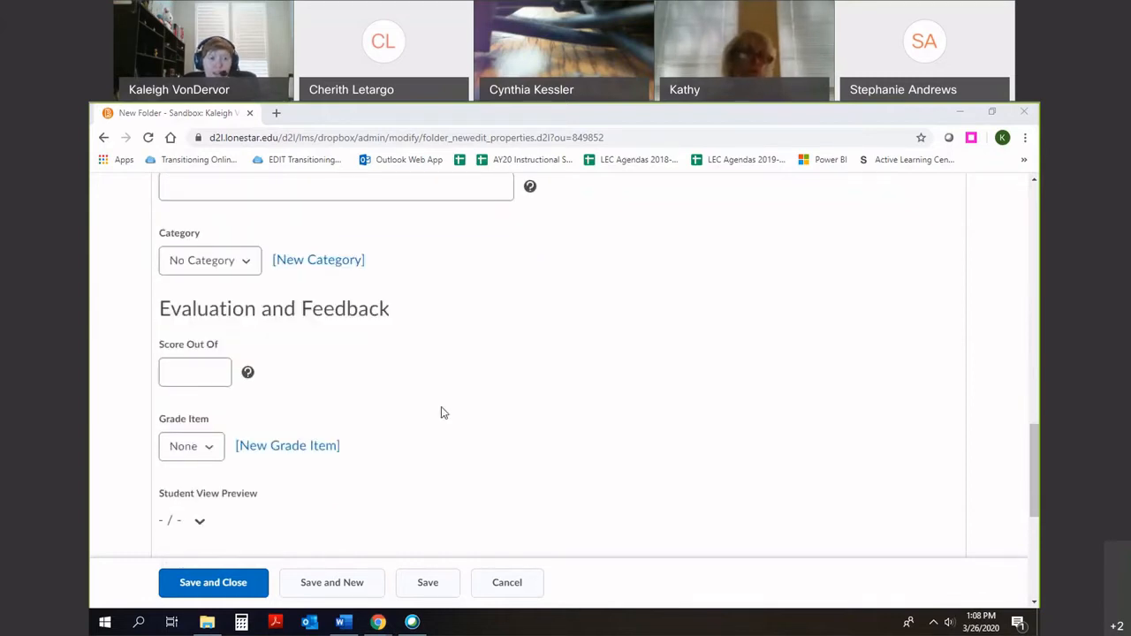
# Step: Check which grade items can be linked to the folder under Evaluation and Feedback, leaving the choice at None
pyautogui.scroll(-1, 247, 376)
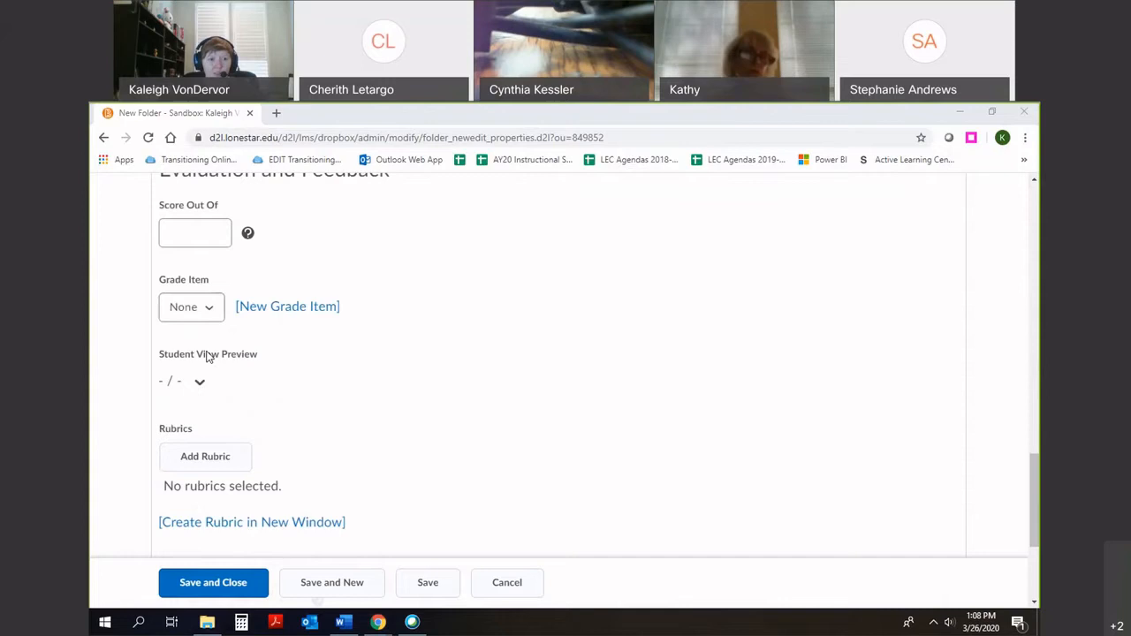
pyautogui.click(181, 311)
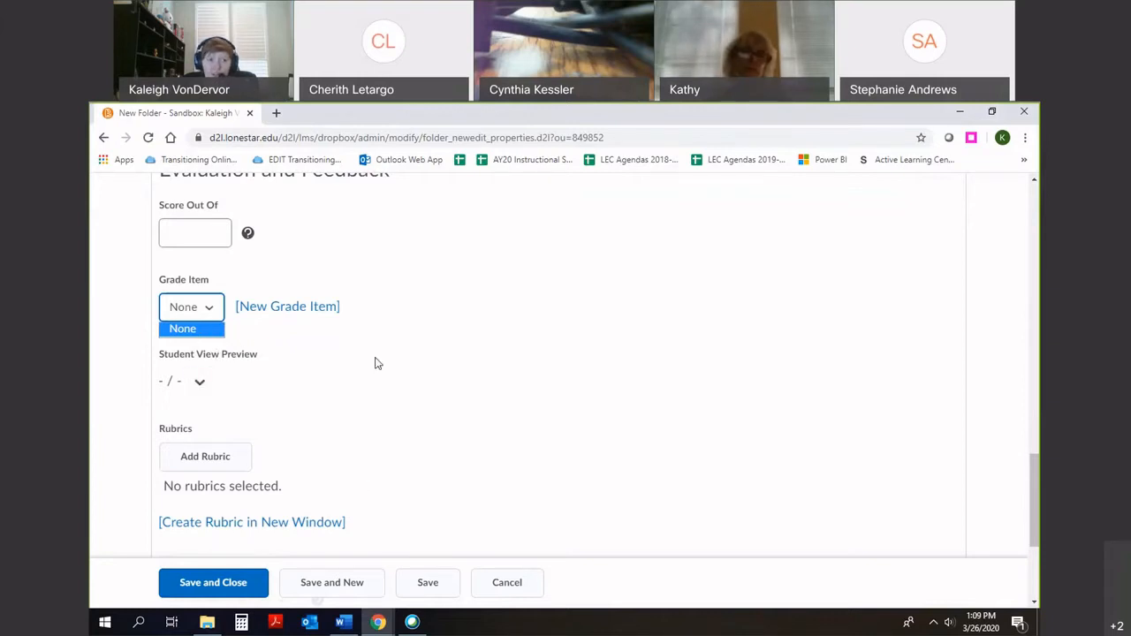
pyautogui.click(245, 352)
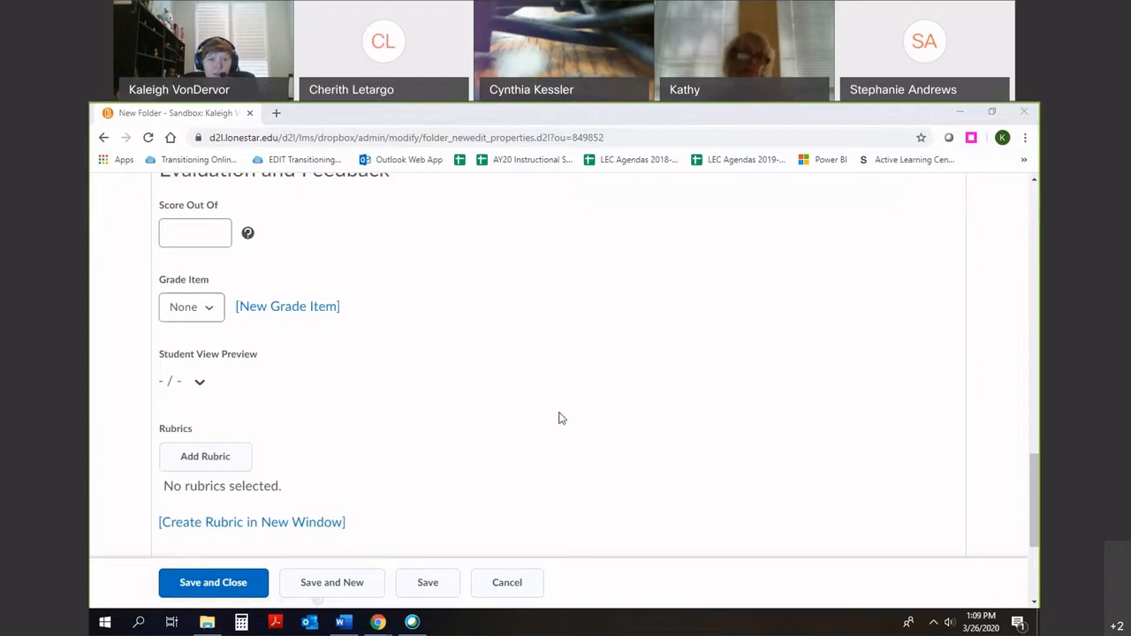
# Step: Make the Career Exploration Paper folder visible to users in its restrictions
pyautogui.scroll(7, 559, 415)
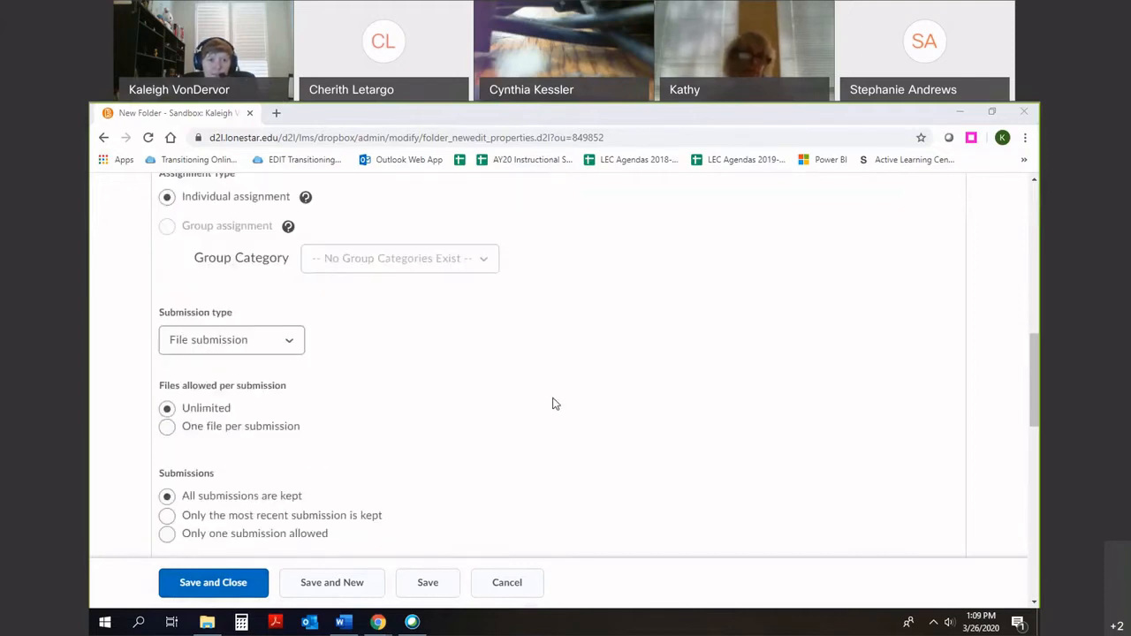
pyautogui.scroll(10, 555, 404)
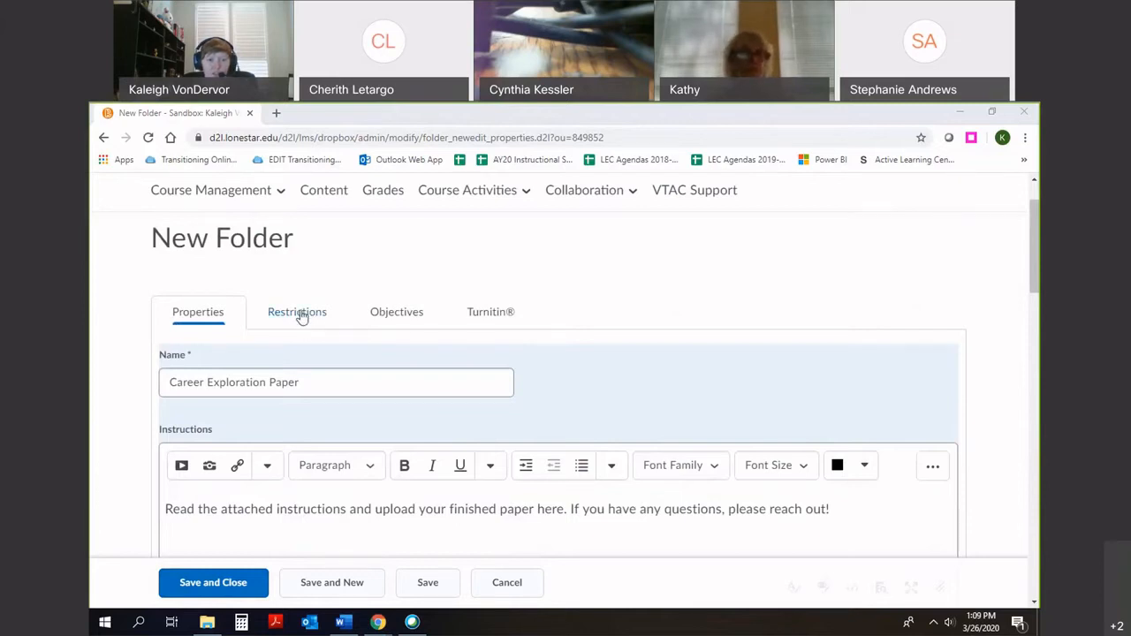
pyautogui.click(300, 314)
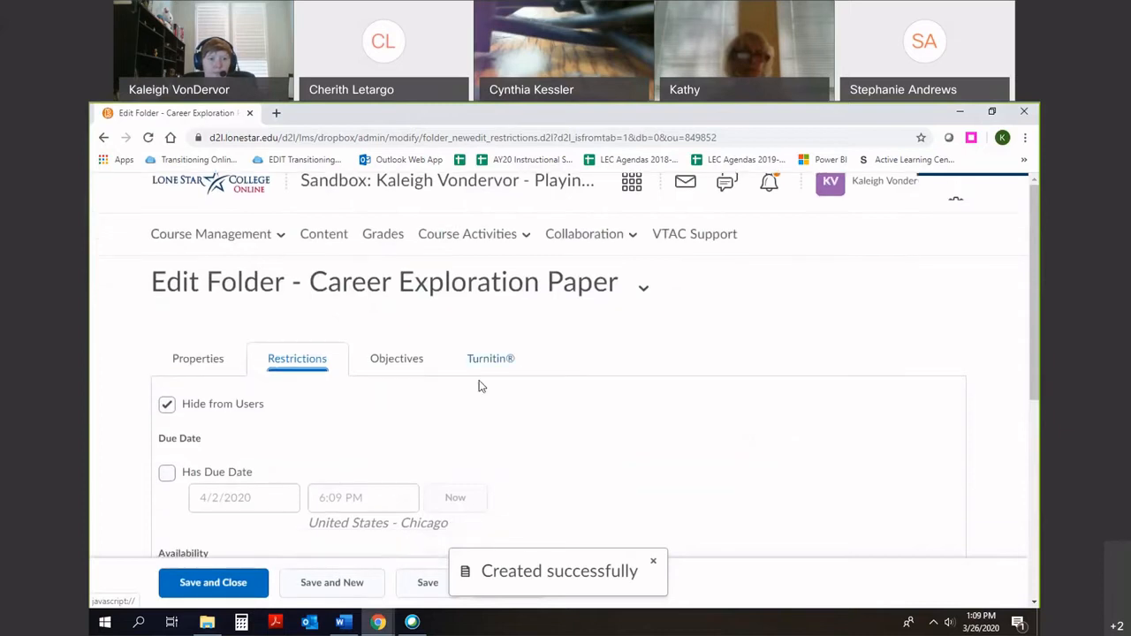
pyautogui.scroll(-2, 482, 380)
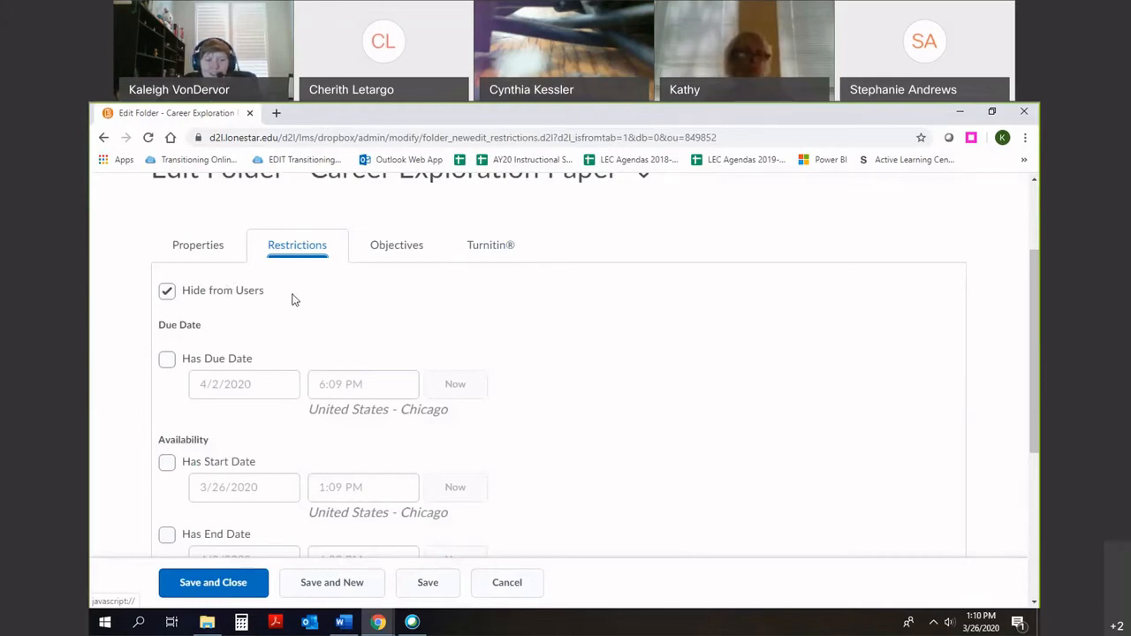
pyautogui.scroll(1, 402, 357)
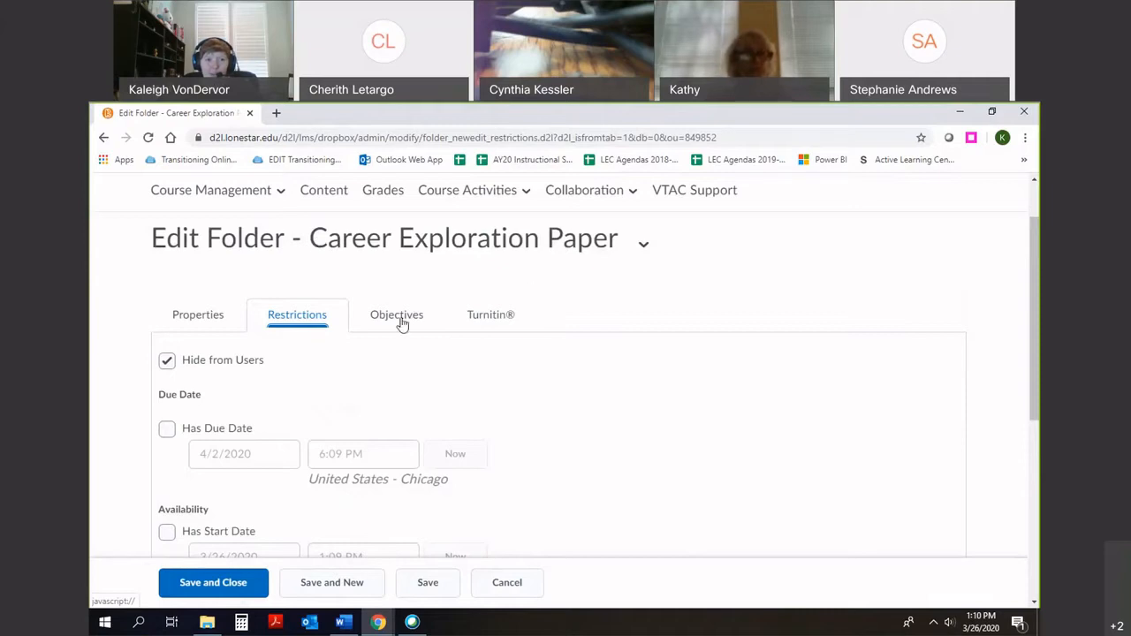
pyautogui.click(164, 364)
pyautogui.click(166, 366)
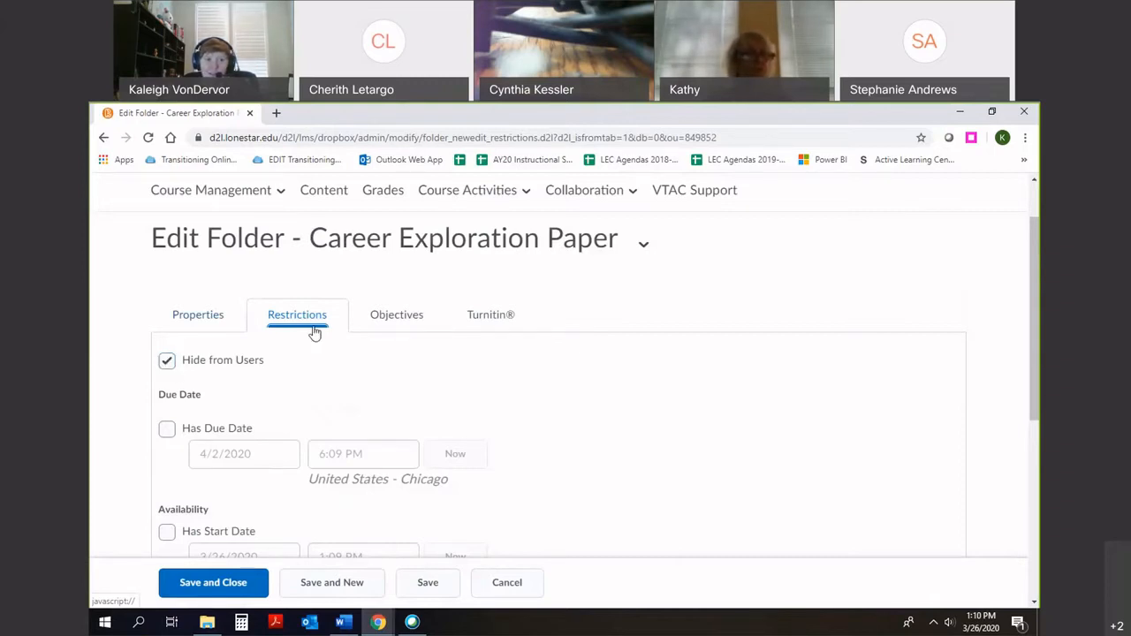
pyautogui.click(167, 362)
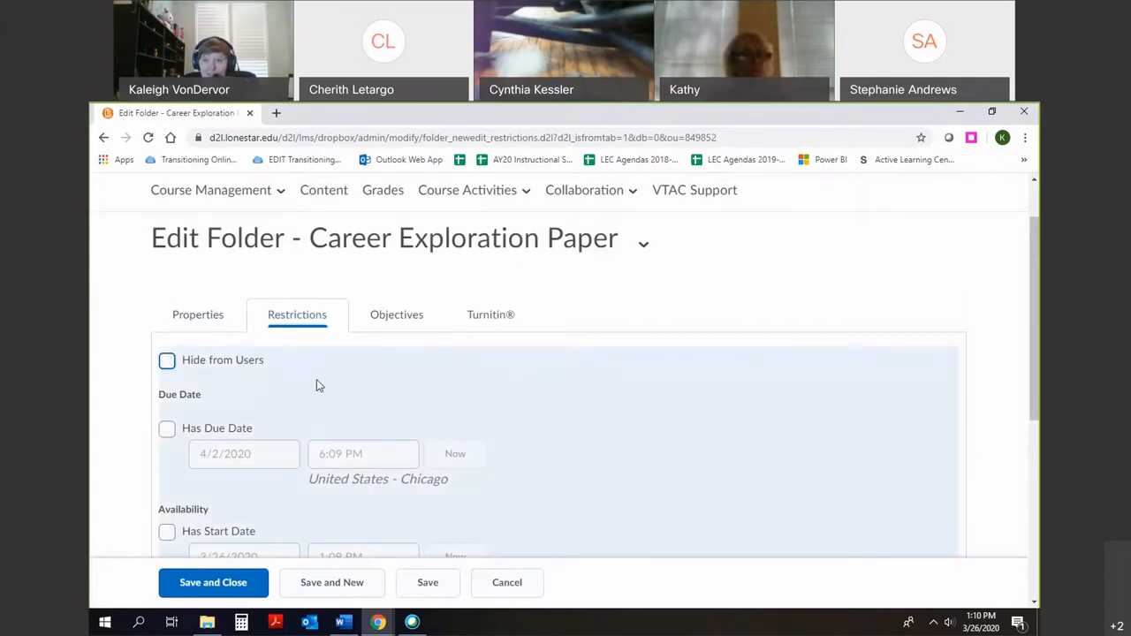
# Step: Review the folder's due date, availability dates, release conditions and special access options
pyautogui.scroll(-3, 453, 414)
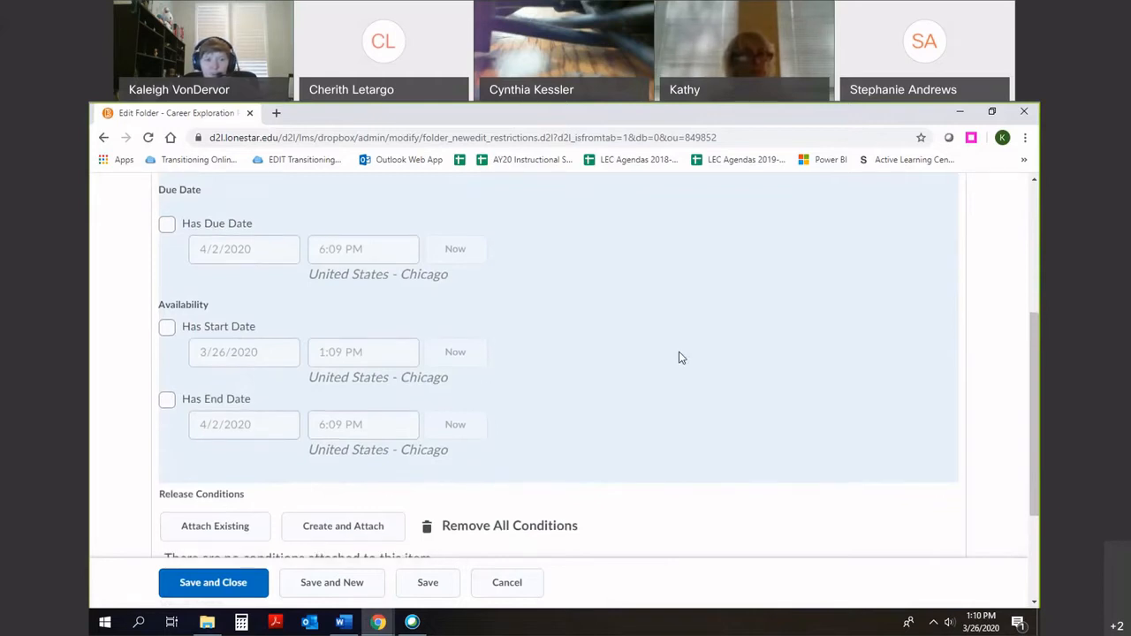
pyautogui.scroll(1, 679, 357)
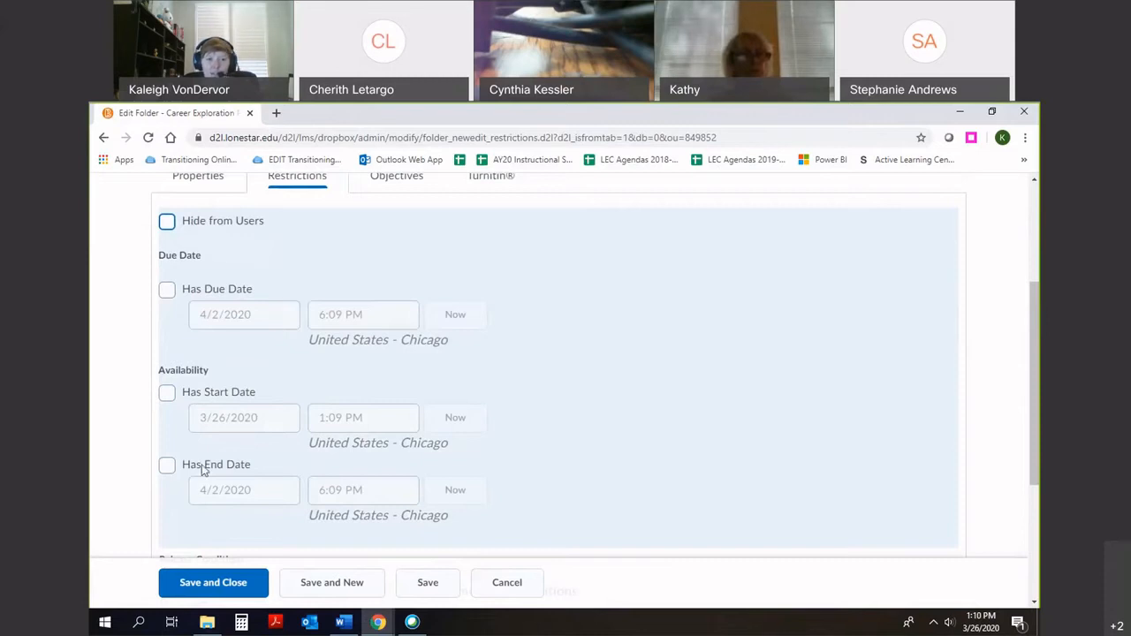
pyautogui.scroll(-1, 593, 435)
pyautogui.scroll(1, 593, 435)
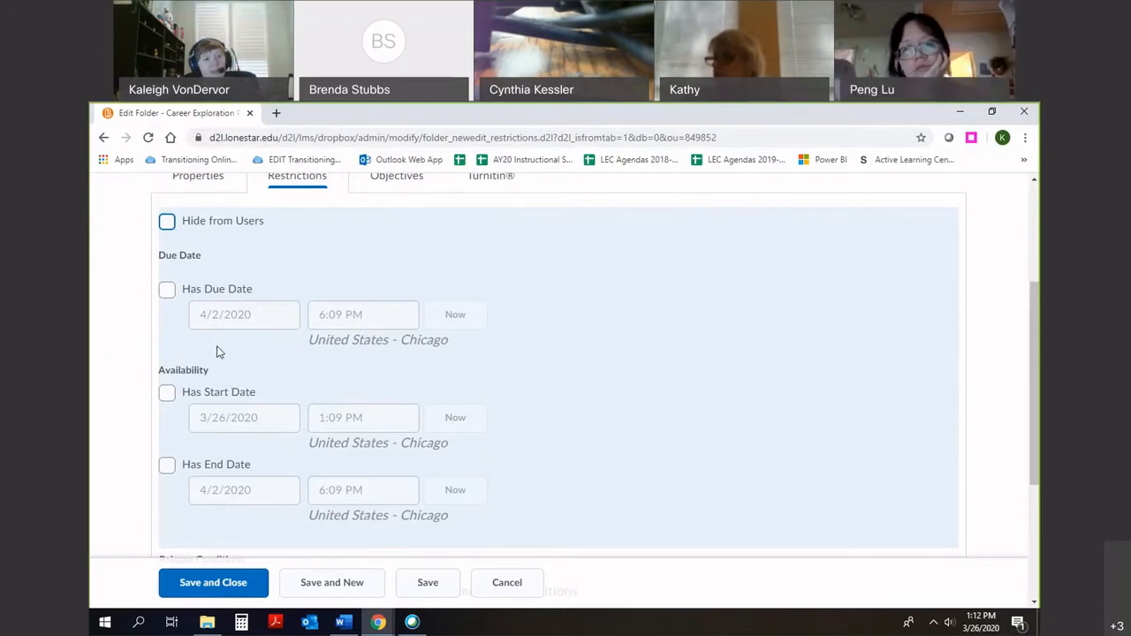
pyautogui.scroll(1, 520, 432)
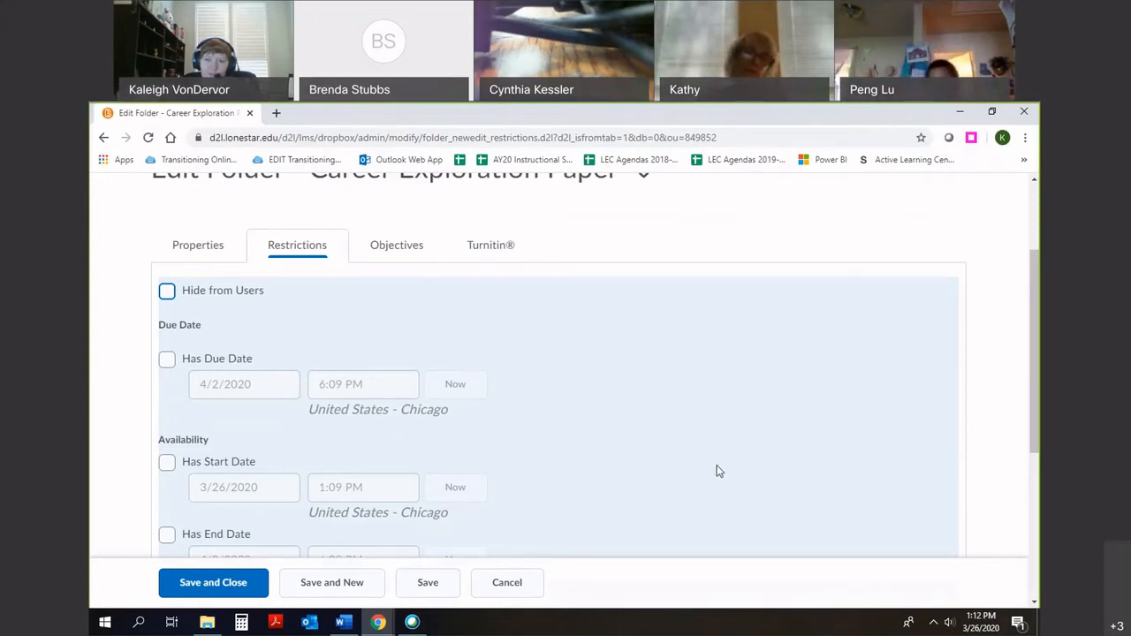
pyautogui.scroll(-3, 745, 470)
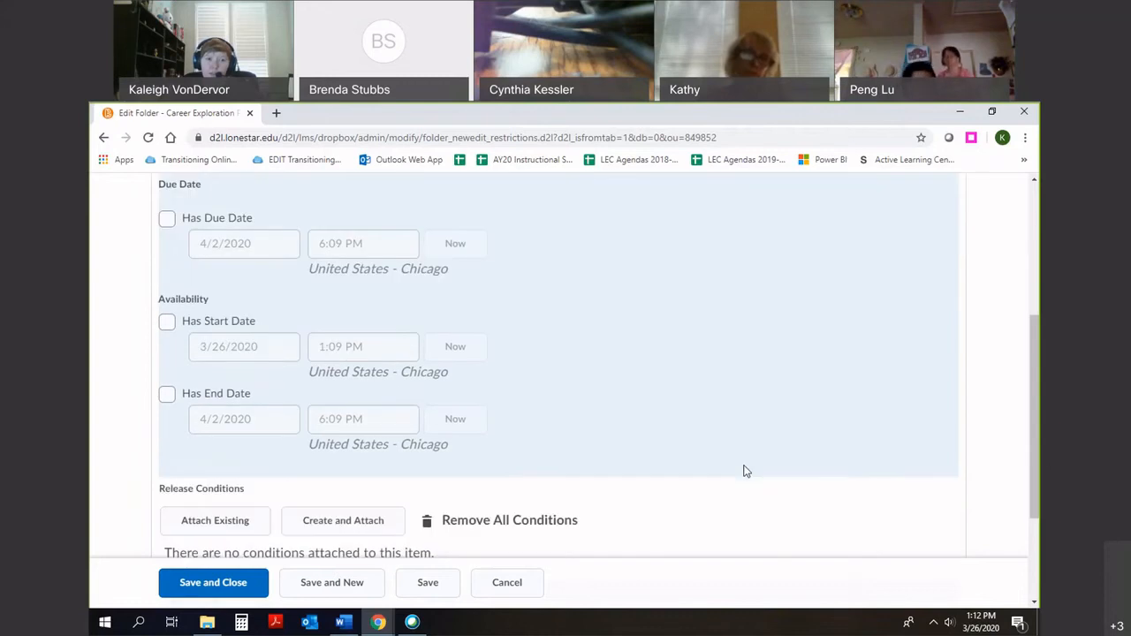
pyautogui.scroll(-1, 543, 296)
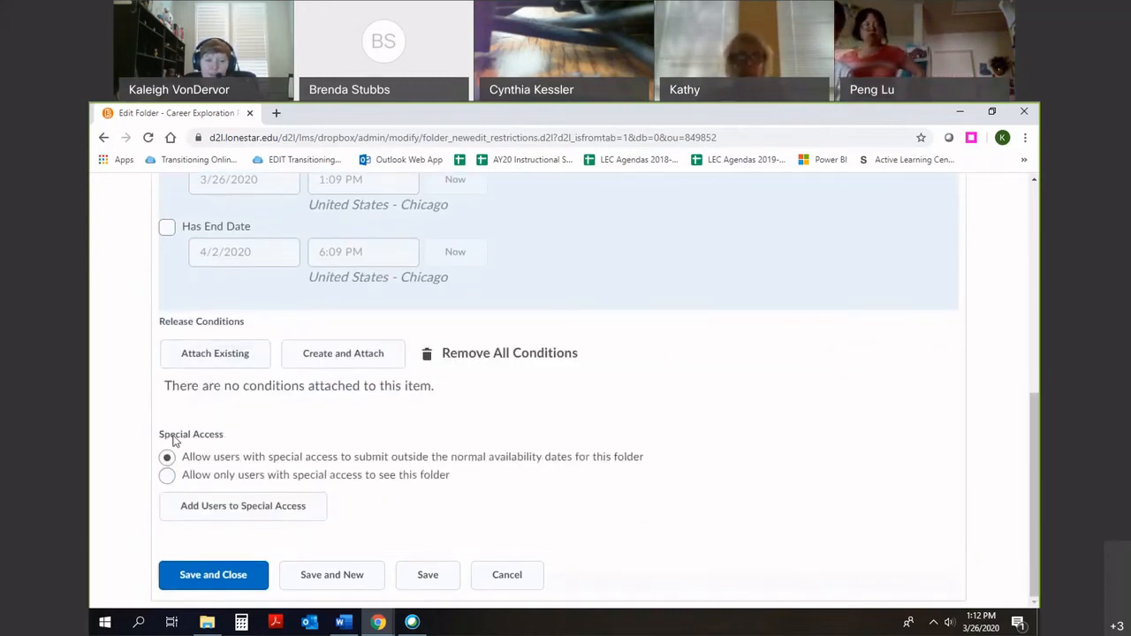
pyautogui.moveTo(163, 434); pyautogui.dragTo(228, 436)
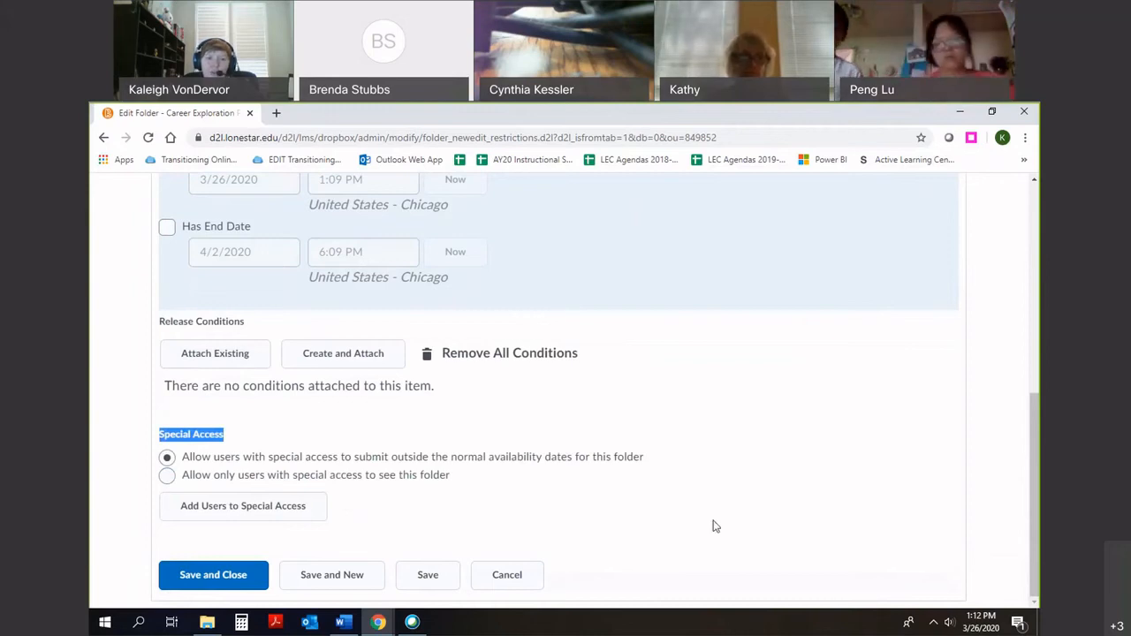
pyautogui.scroll(1, 713, 526)
pyautogui.scroll(2, 728, 523)
pyautogui.scroll(-3, 730, 521)
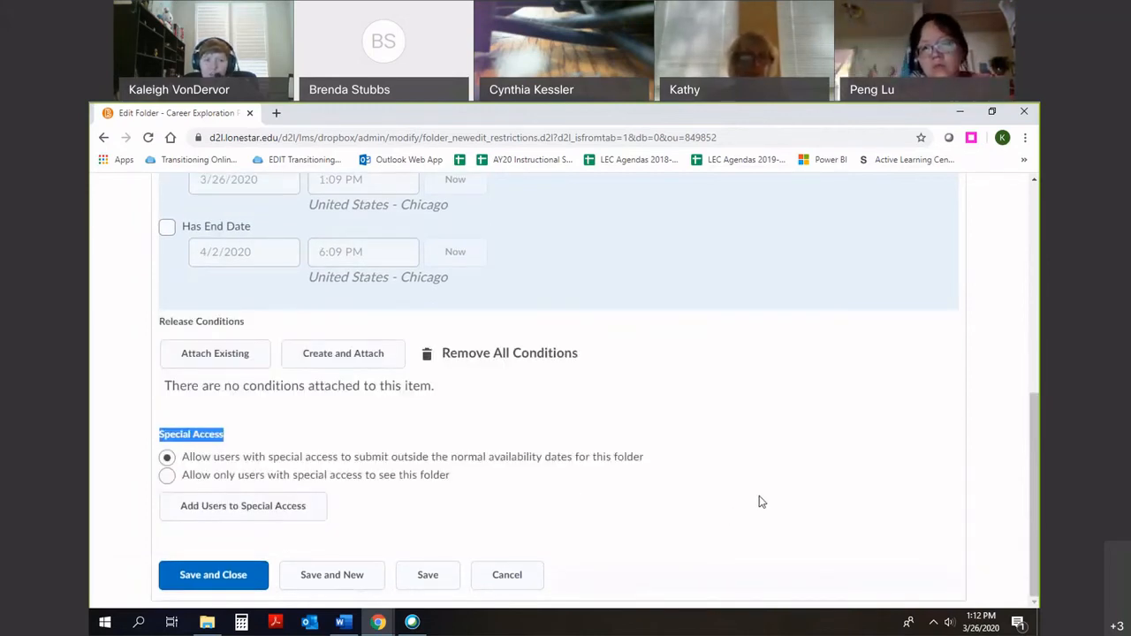
pyautogui.scroll(8, 743, 504)
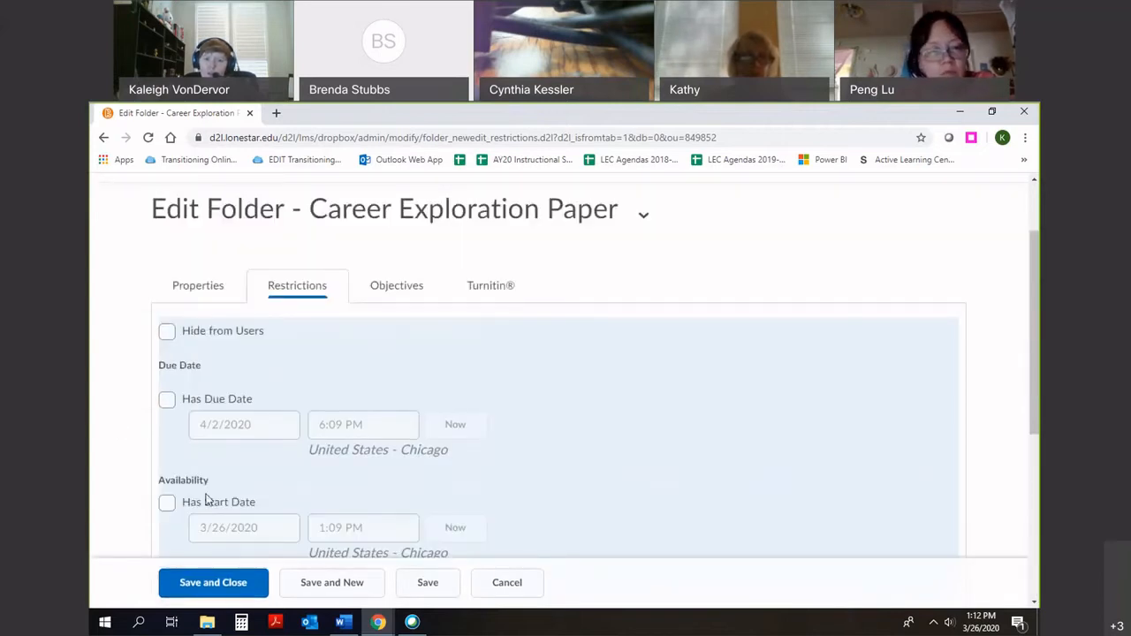
pyautogui.scroll(-3, 479, 465)
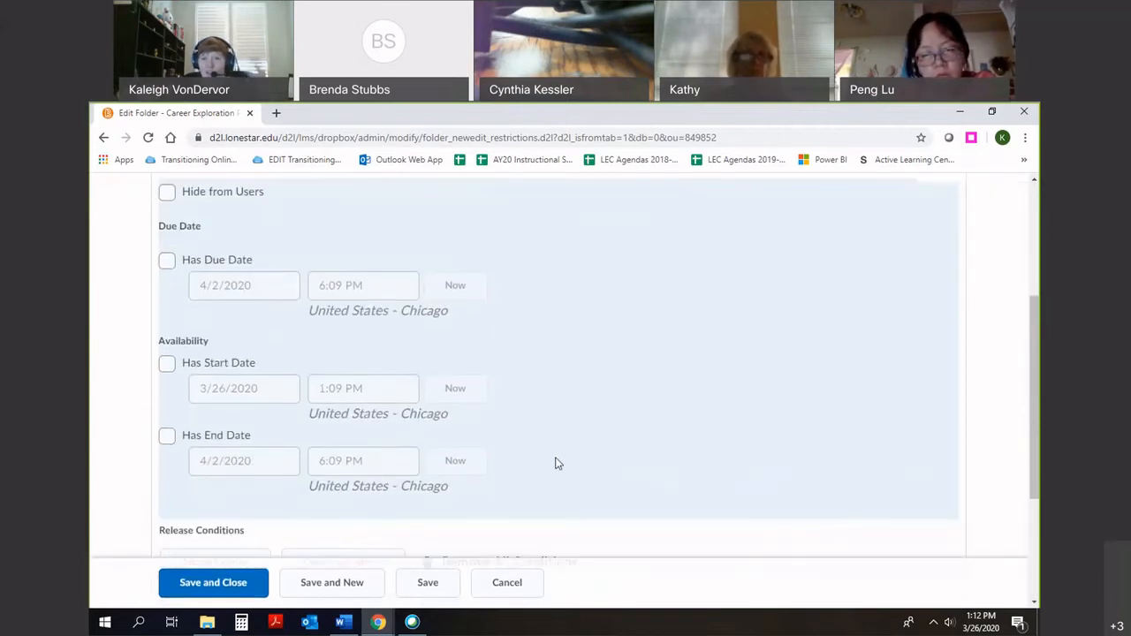
pyautogui.scroll(-4, 542, 499)
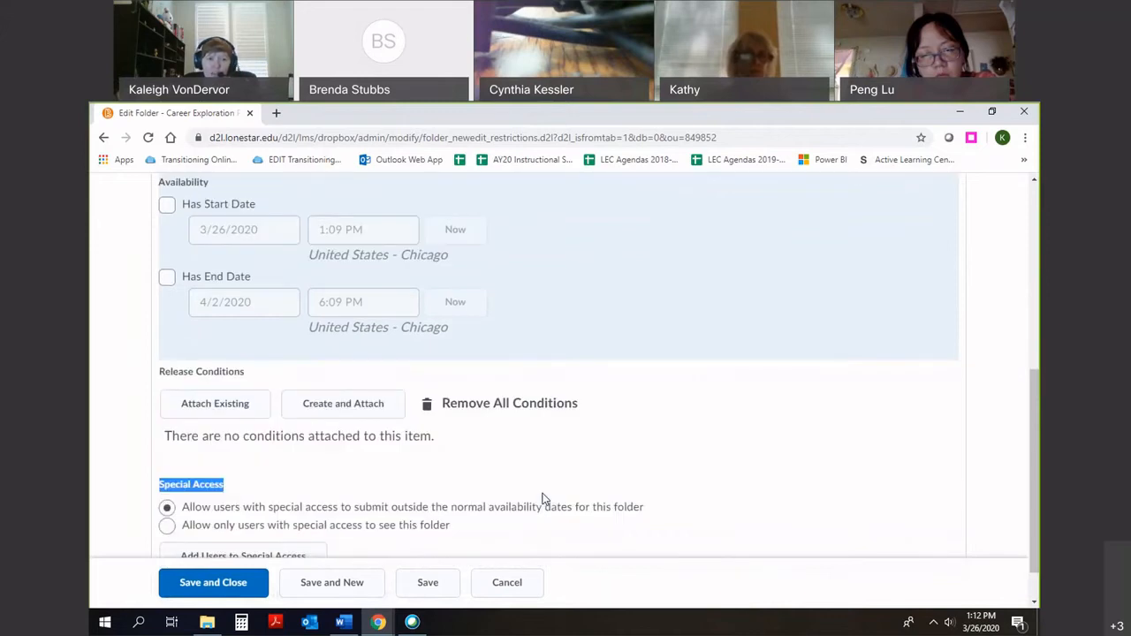
pyautogui.click(156, 436)
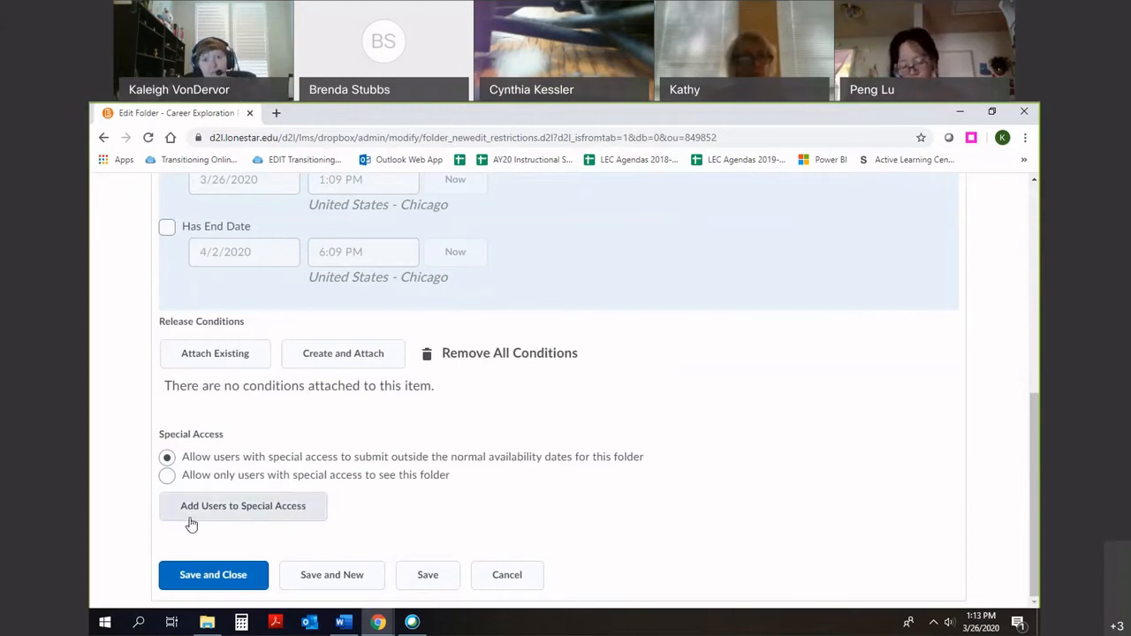
pyautogui.scroll(5, 701, 517)
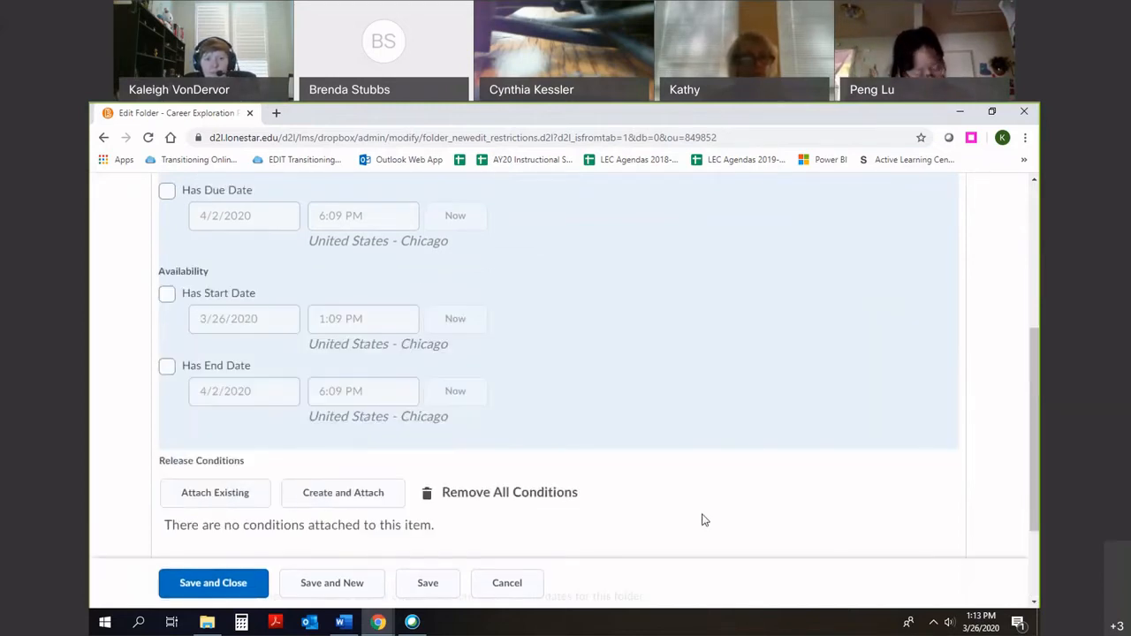
pyautogui.scroll(-3, 700, 520)
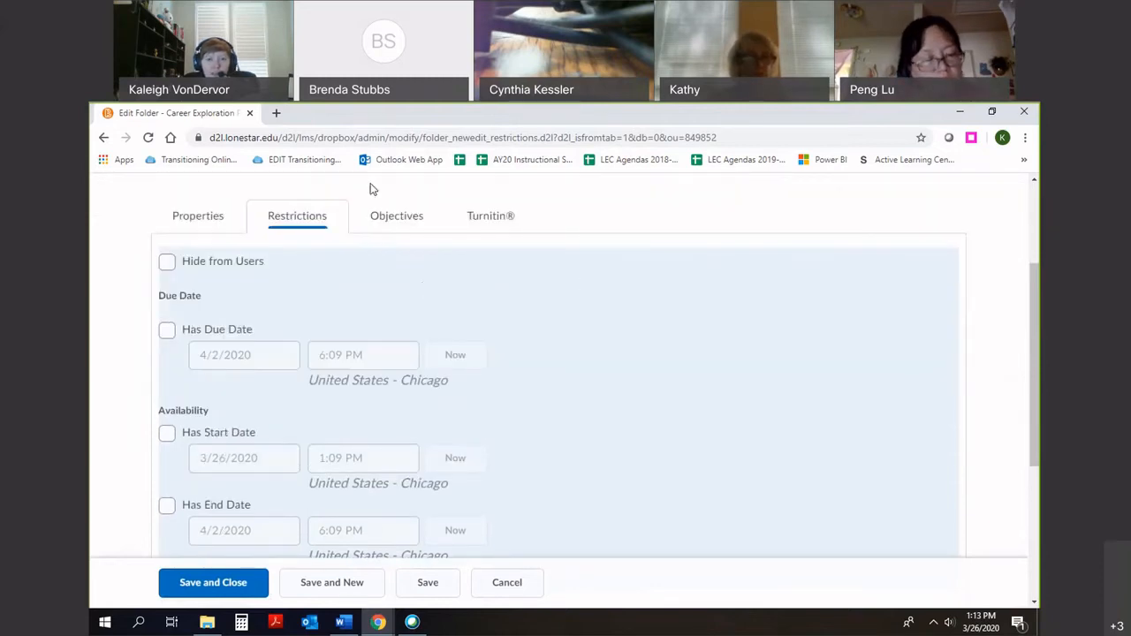
# Step: Enable GradeMark and Originality Check for the folder in its Turnitin integration, keeping manual grade sync
pyautogui.click(487, 221)
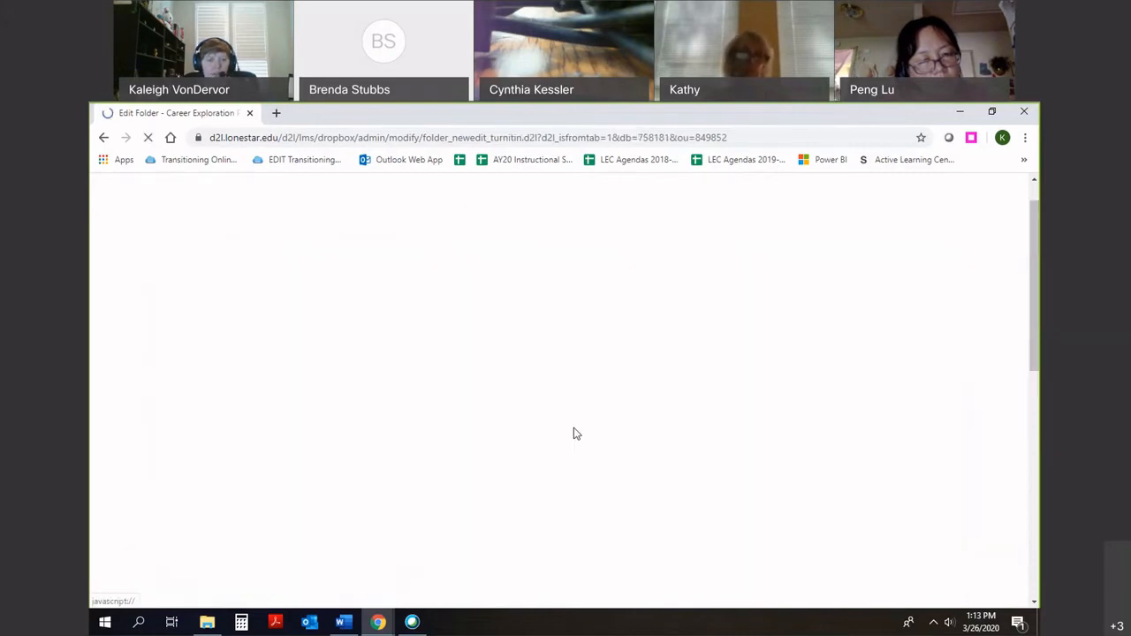
pyautogui.scroll(-3, 669, 374)
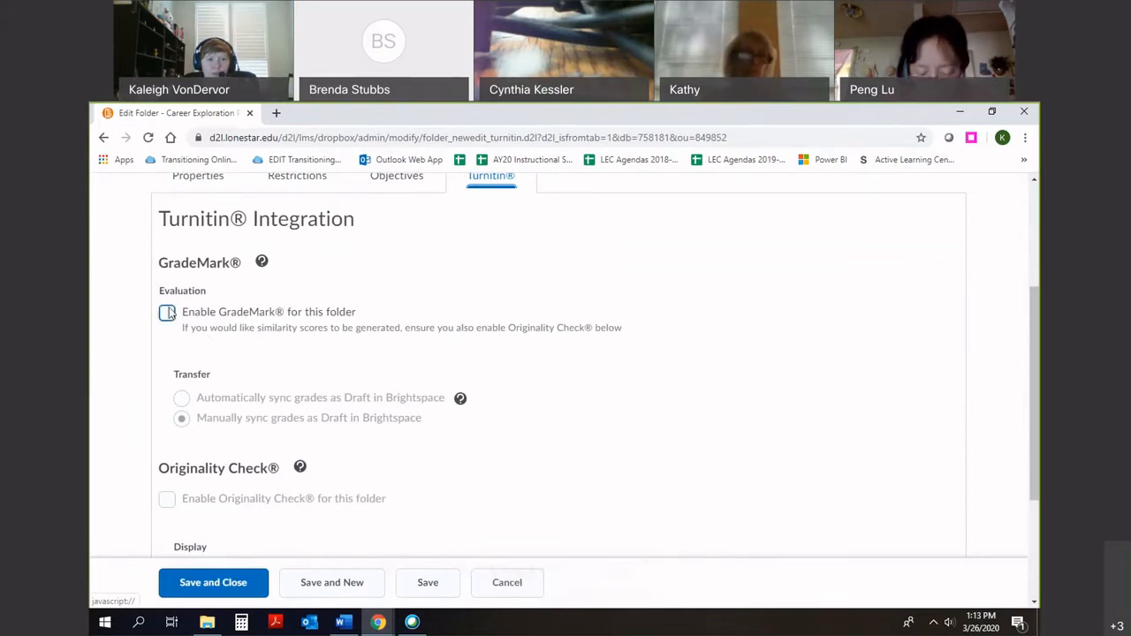
pyautogui.click(167, 313)
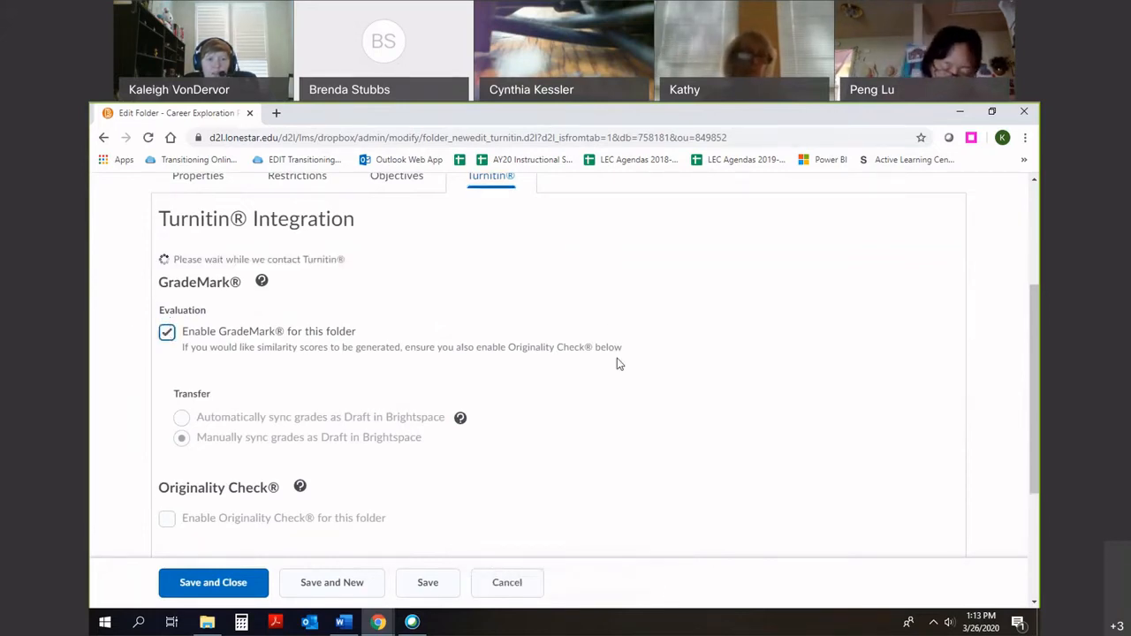
pyautogui.scroll(-1, 617, 358)
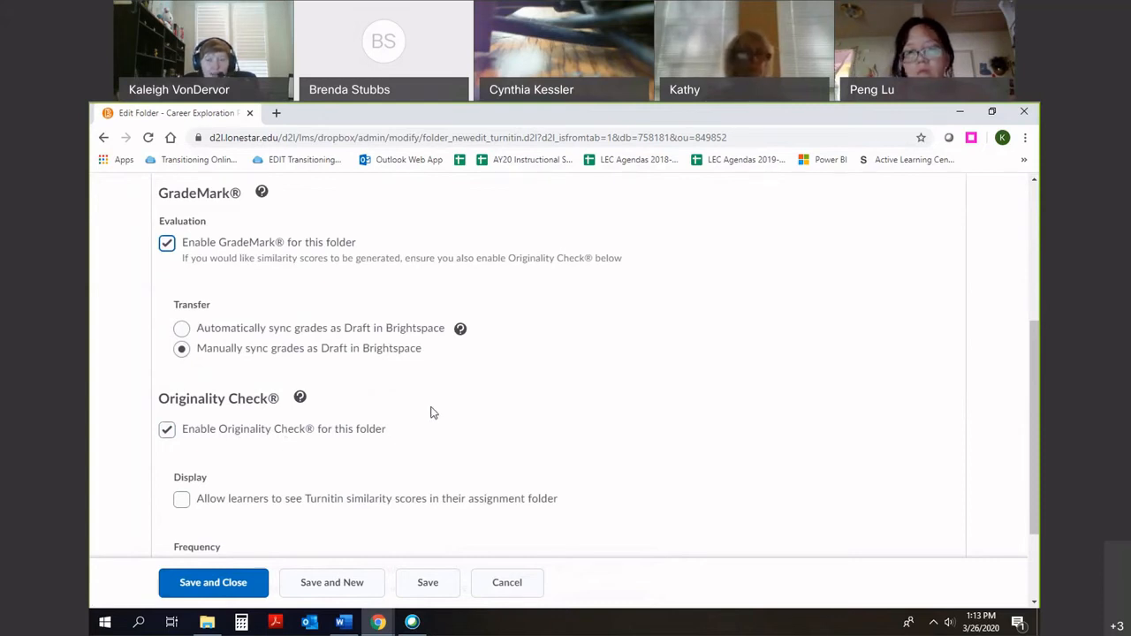
pyautogui.scroll(1, 559, 398)
pyautogui.scroll(-1, 559, 398)
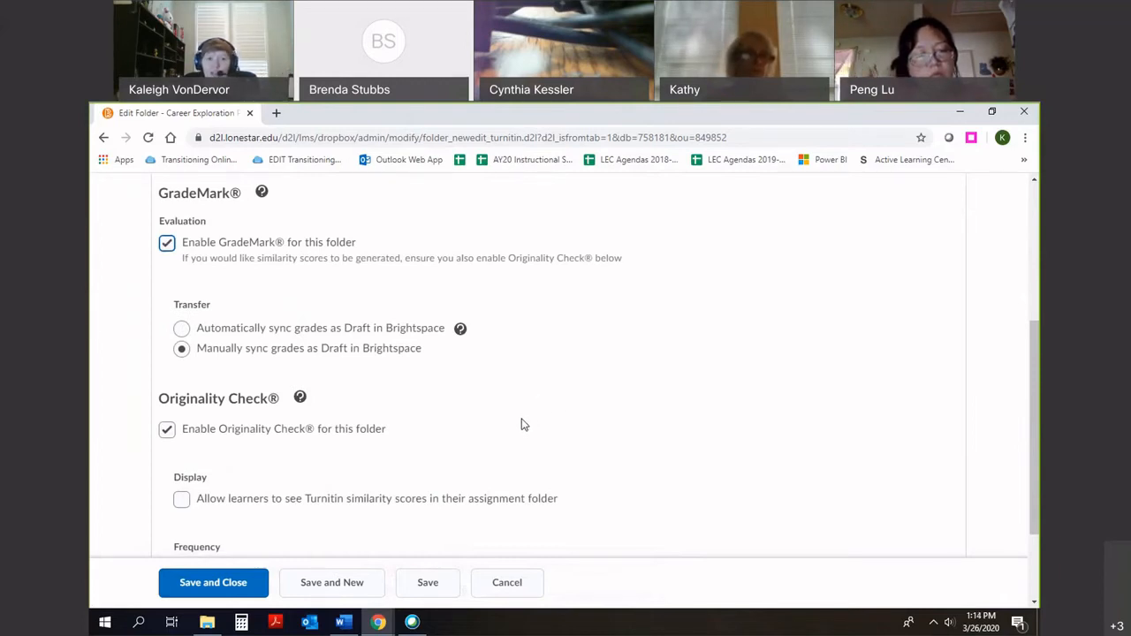
pyautogui.scroll(-1, 522, 425)
pyautogui.scroll(-1, 521, 424)
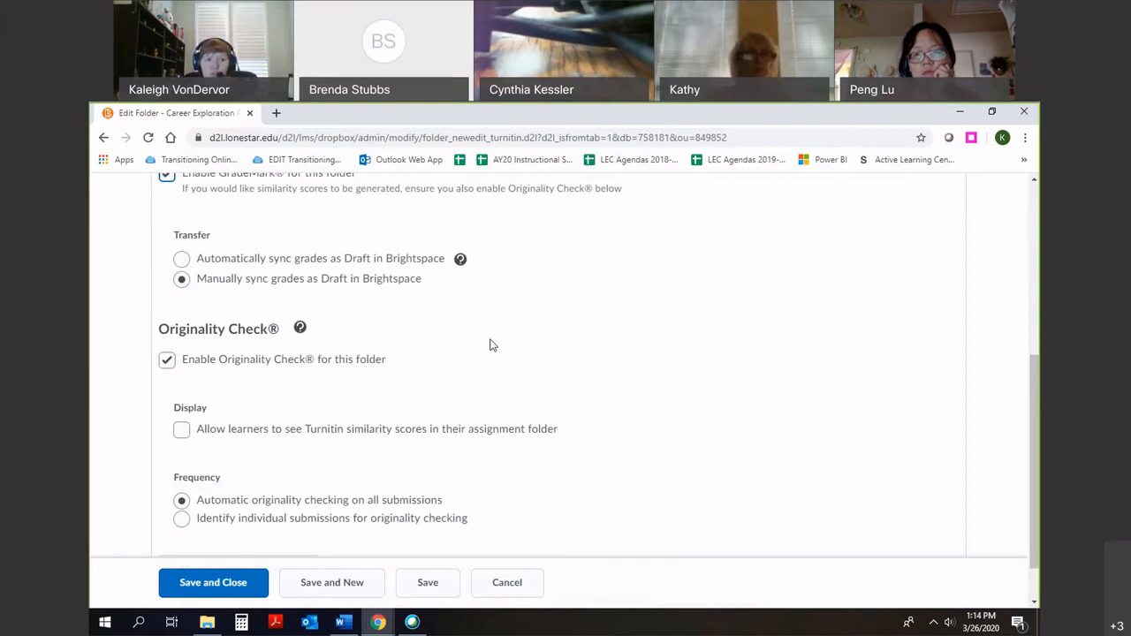
# Step: Allow learners to see Turnitin similarity scores in their assignment folder, and review the originality checking frequency options
pyautogui.click(182, 432)
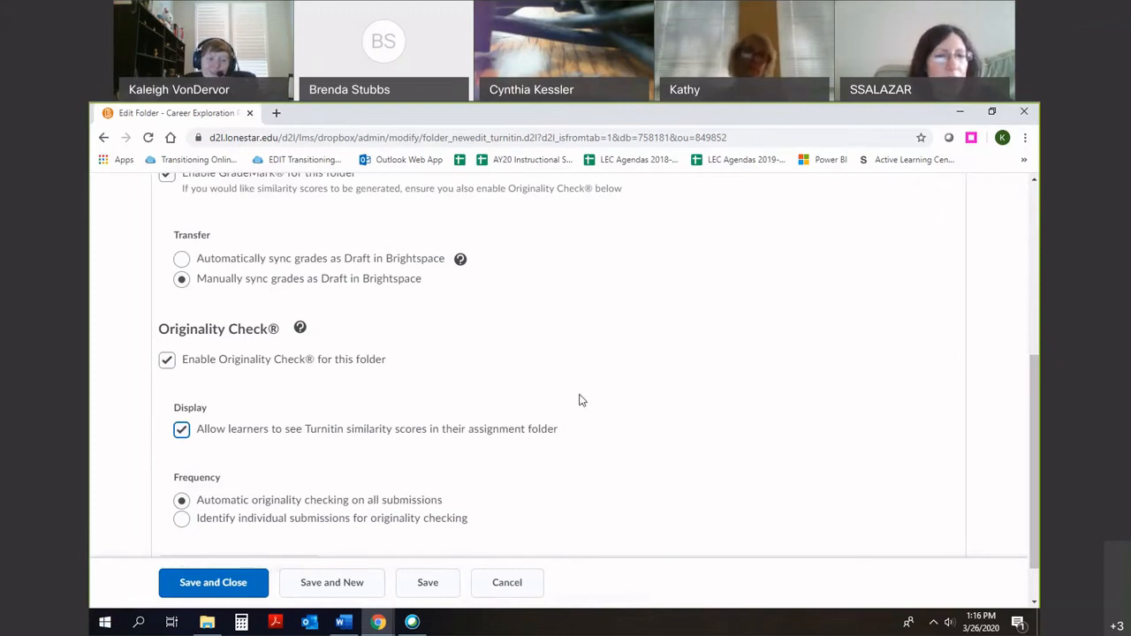
pyautogui.scroll(-1, 579, 400)
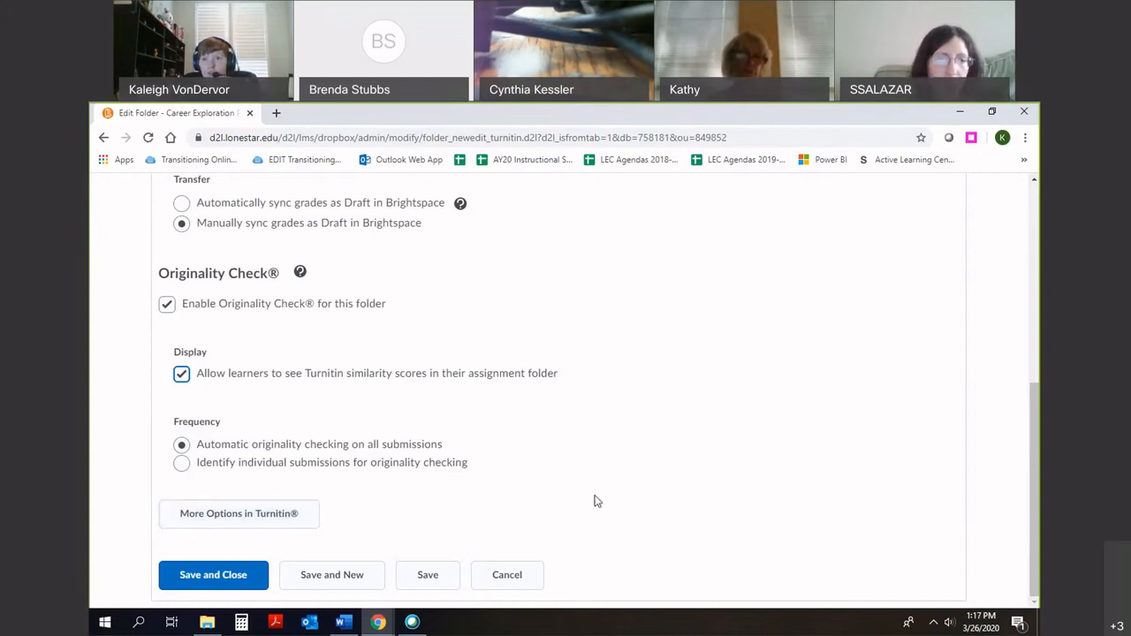
pyautogui.scroll(2, 588, 509)
pyautogui.scroll(-2, 583, 515)
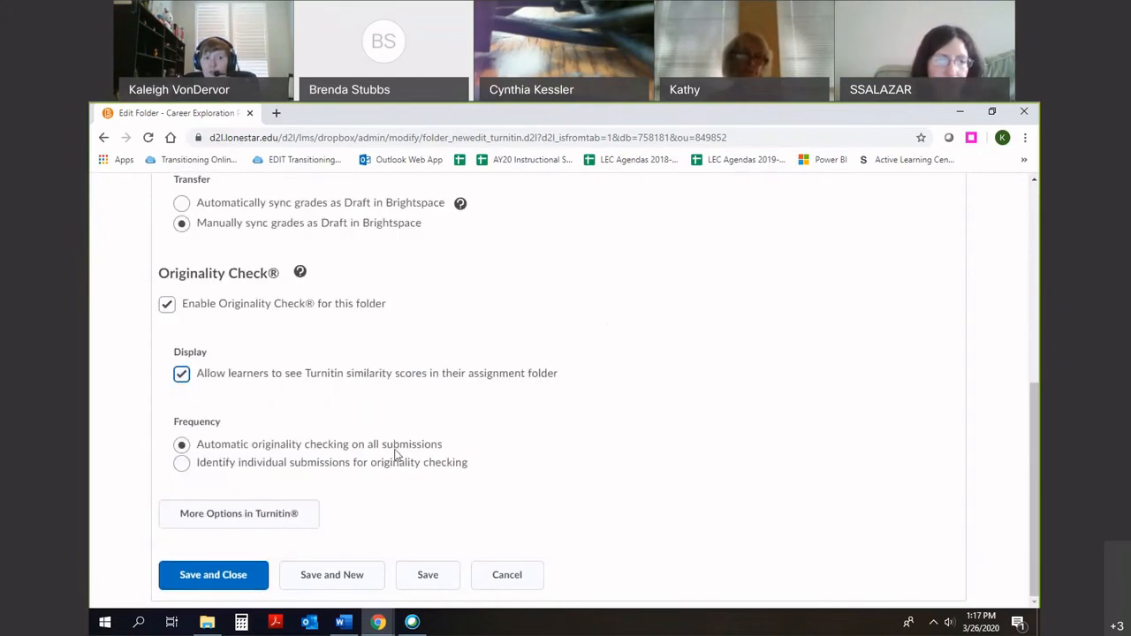
pyautogui.scroll(1, 447, 439)
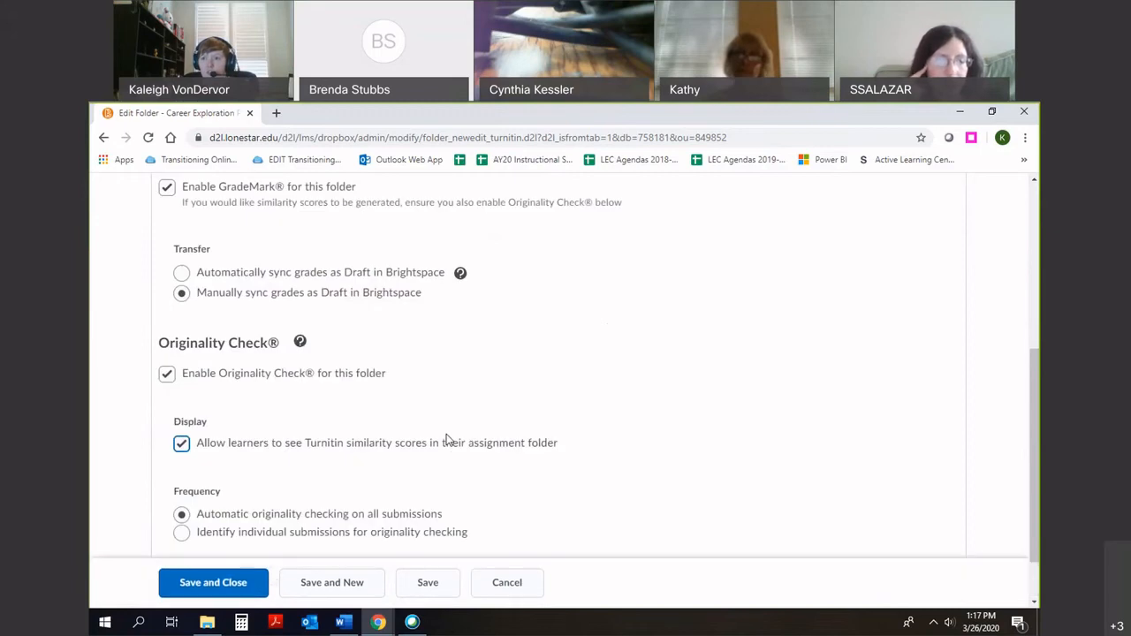
pyautogui.scroll(-1, 899, 404)
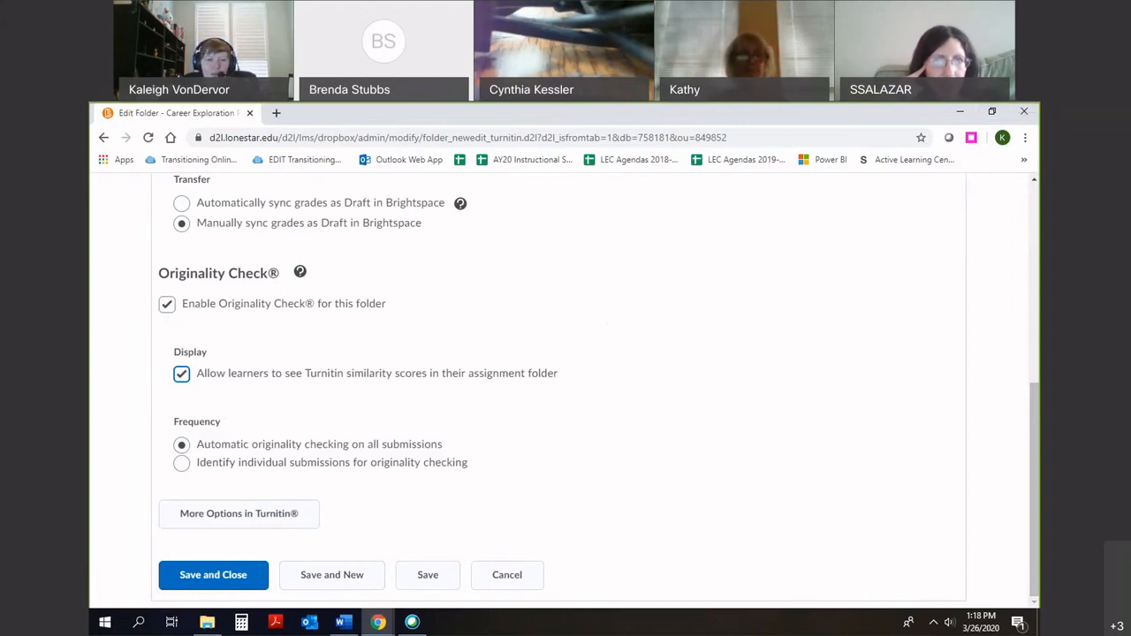
# Step: Save the Career Exploration Paper folder with its Turnitin settings and check its Turnitin indicator in the assignment folder list
pyautogui.scroll(10, 442, 465)
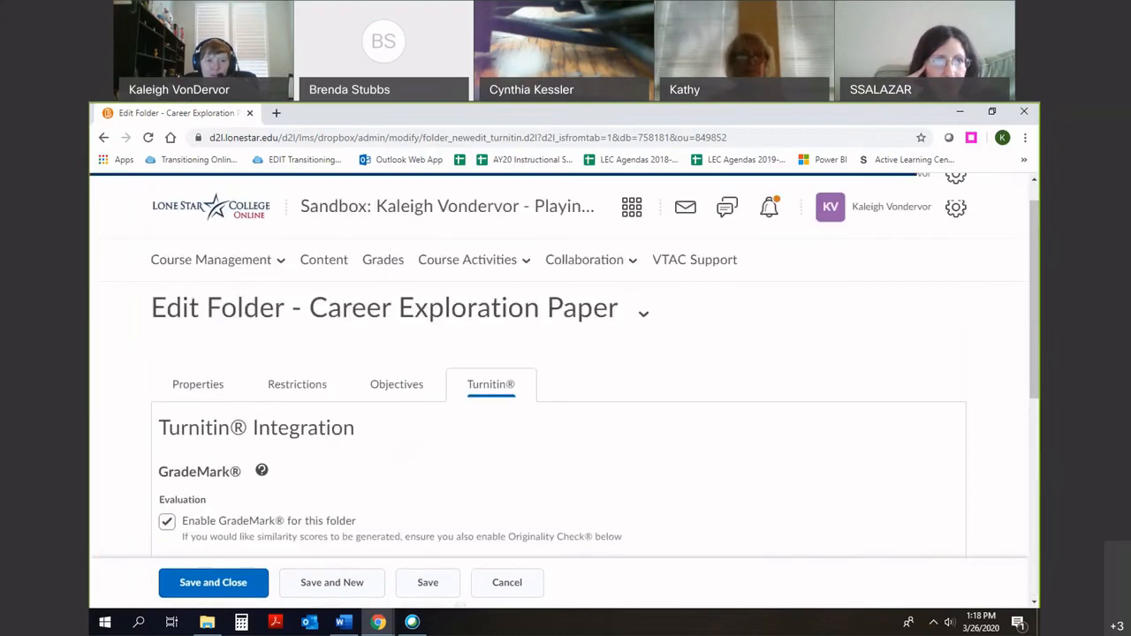
pyautogui.scroll(-4, 603, 424)
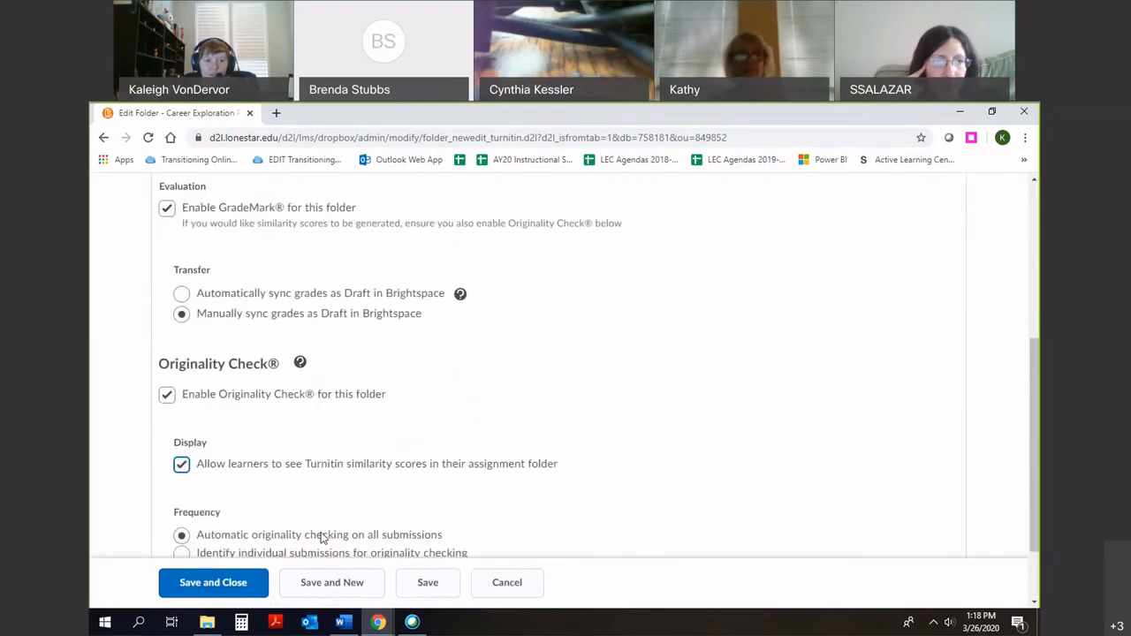
pyautogui.click(196, 586)
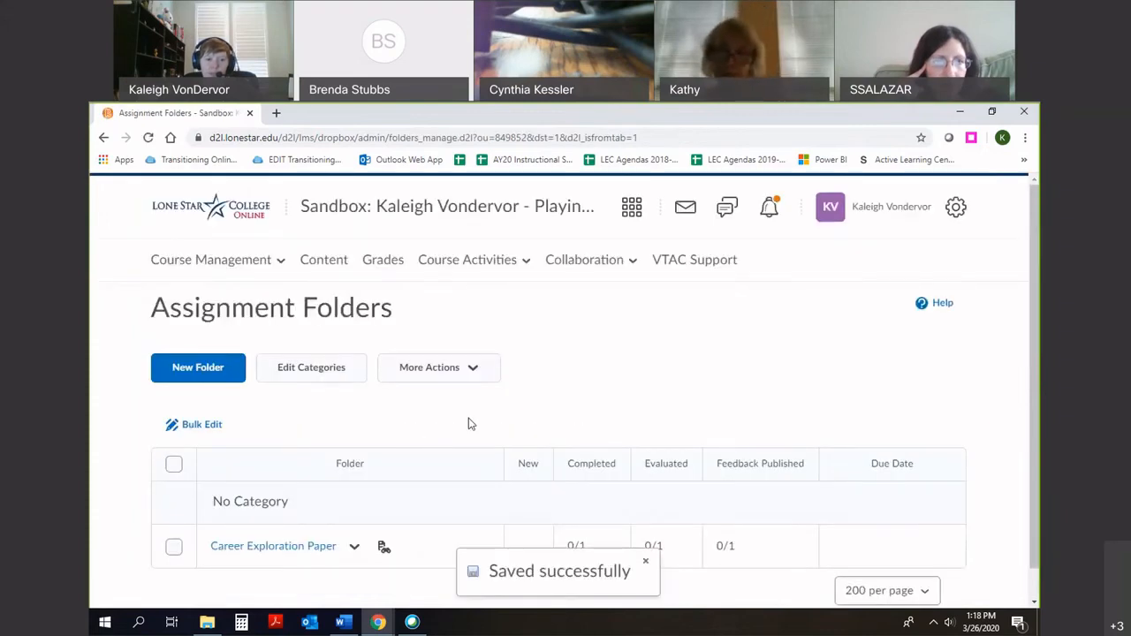
pyautogui.scroll(-1, 223, 453)
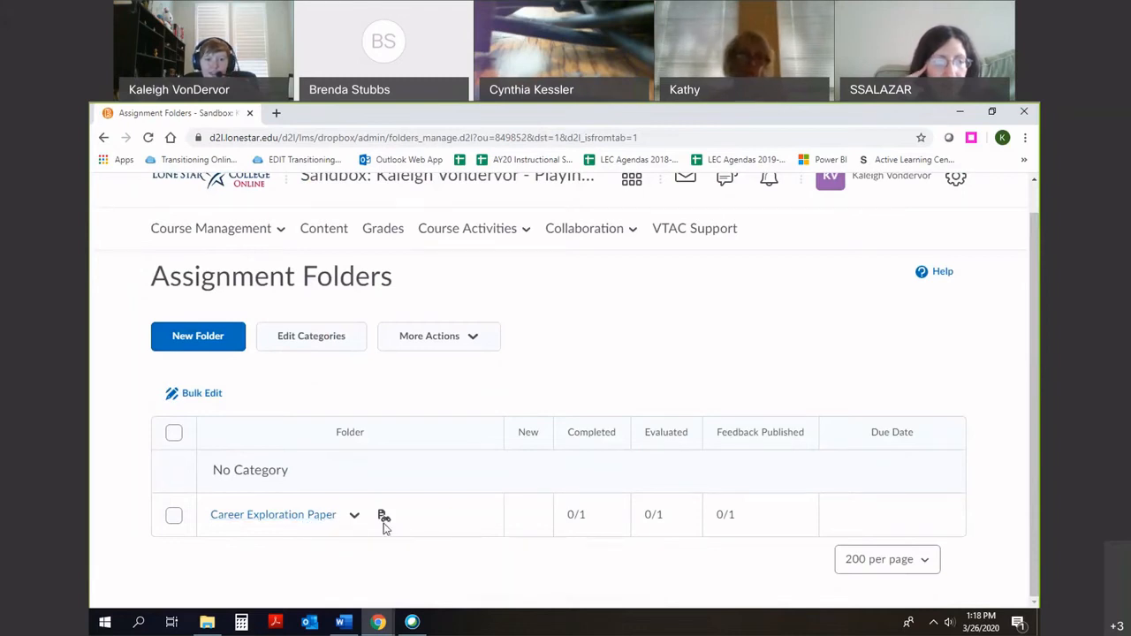
pyautogui.moveTo(383, 515)
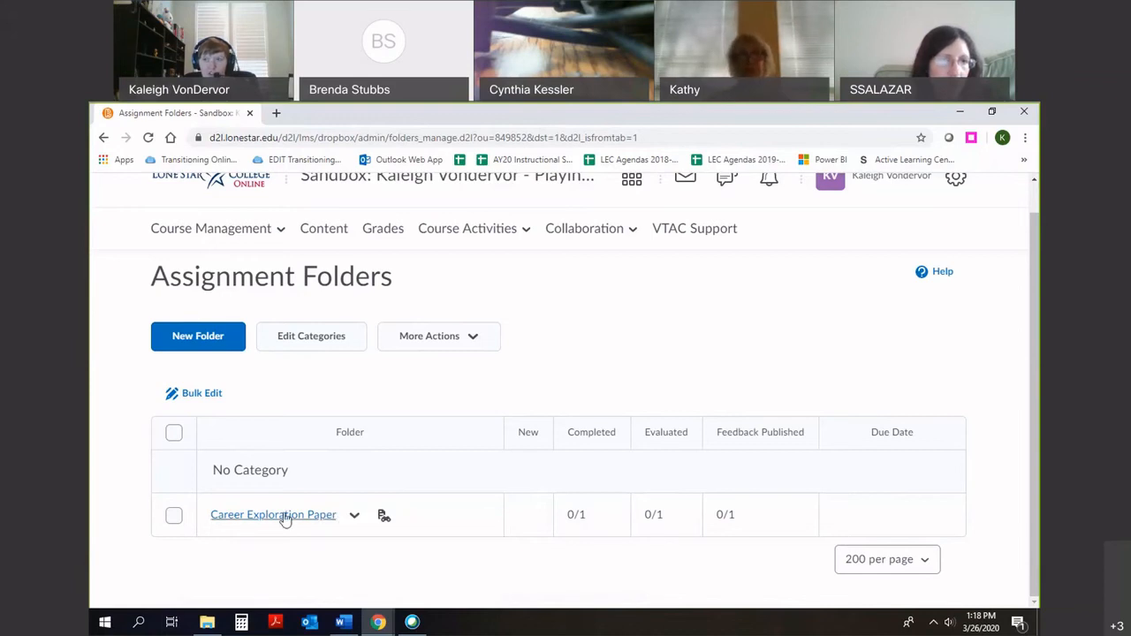
# Step: Review the Career Exploration Paper folder's available actions and its submissions page, and return to the assignment folder list
pyautogui.click(351, 522)
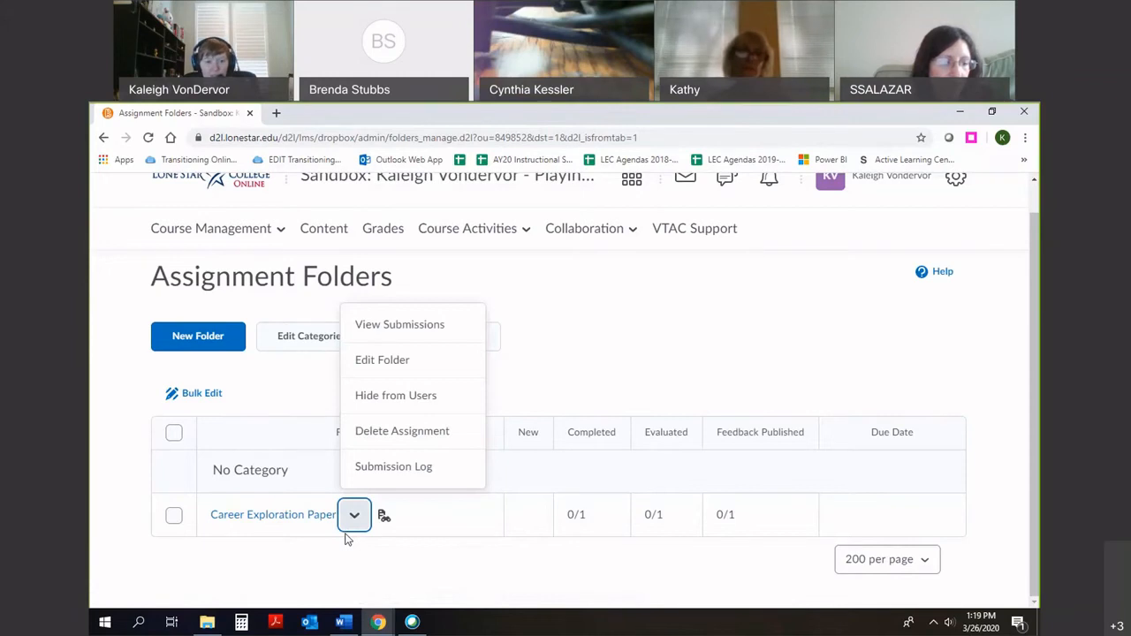
pyautogui.click(433, 539)
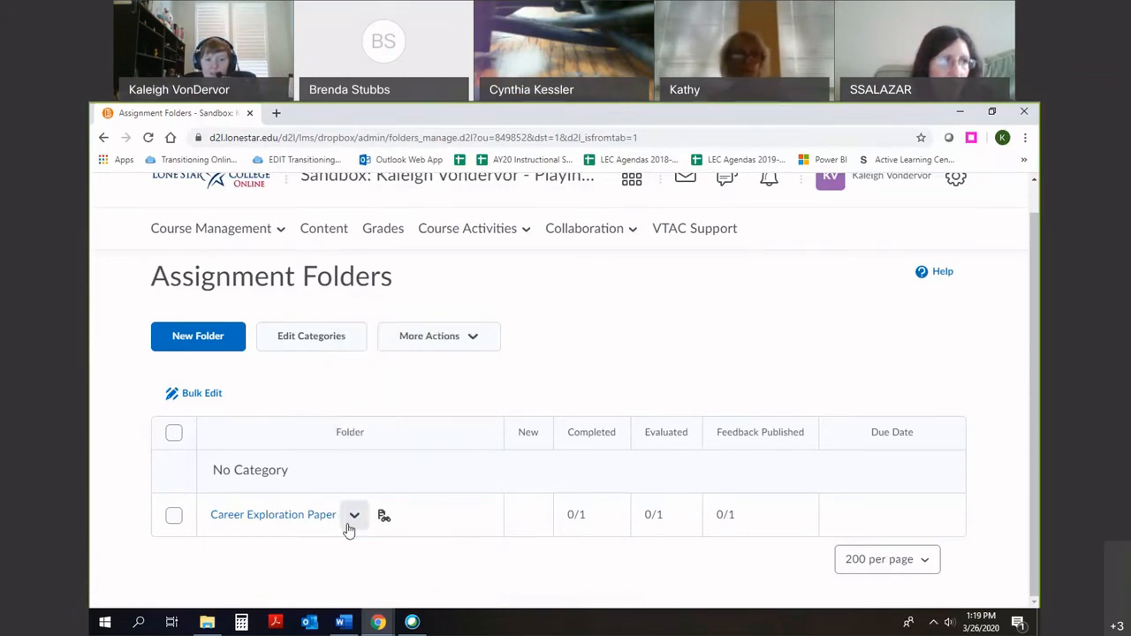
pyautogui.click(305, 515)
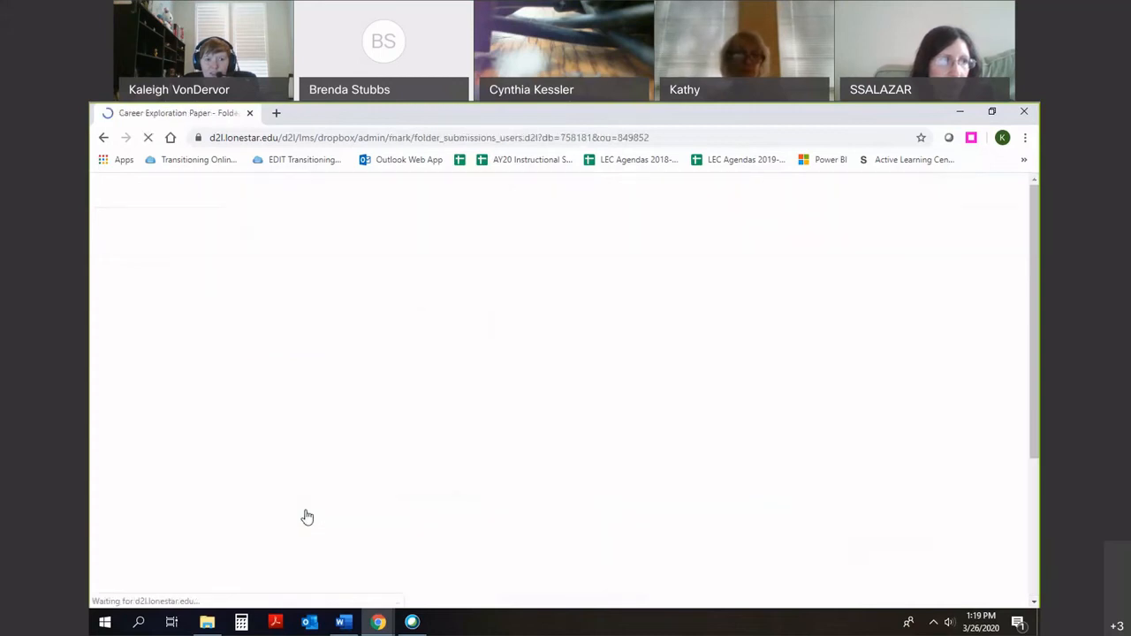
pyautogui.scroll(-2, 459, 438)
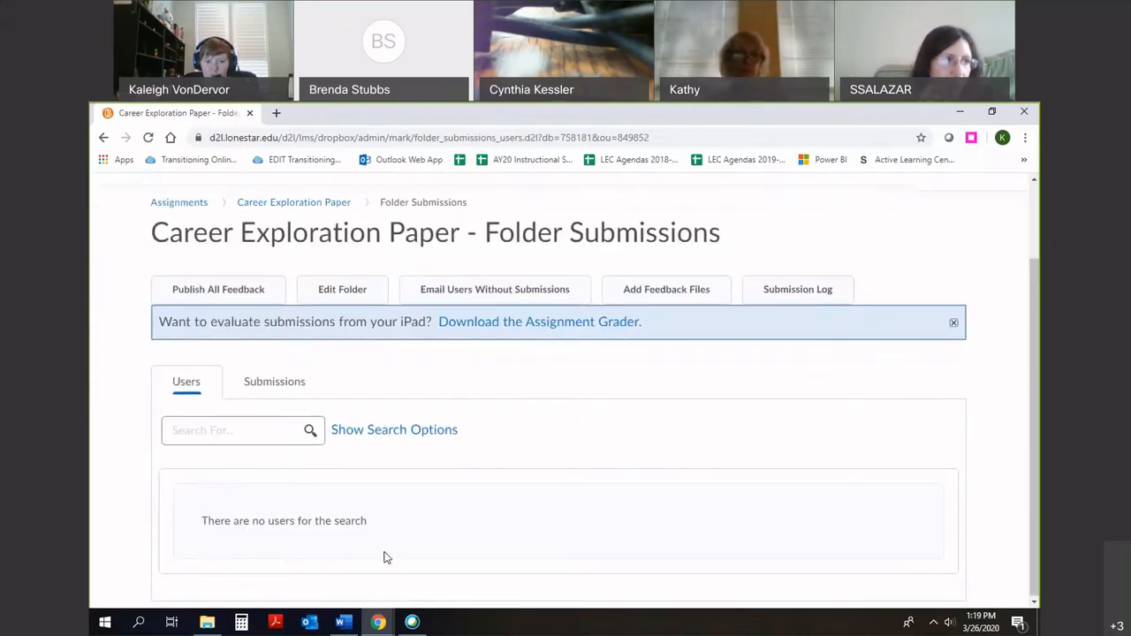
pyautogui.click(103, 138)
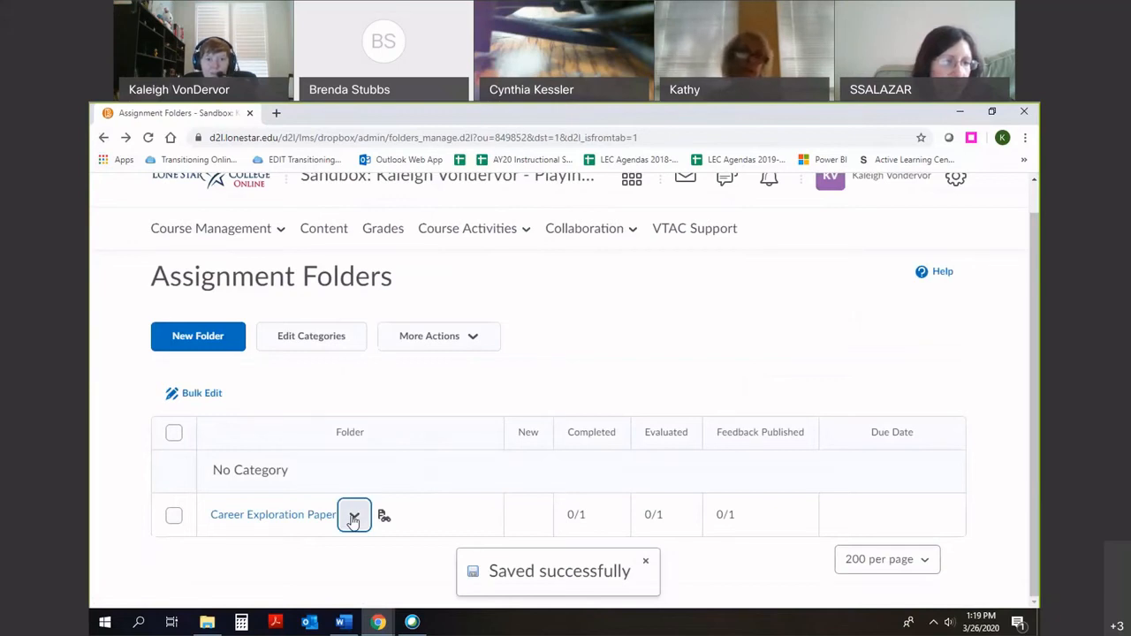
# Step: Hide the Career Exploration Paper folder from users in its restrictions and save the folder
pyautogui.click(353, 518)
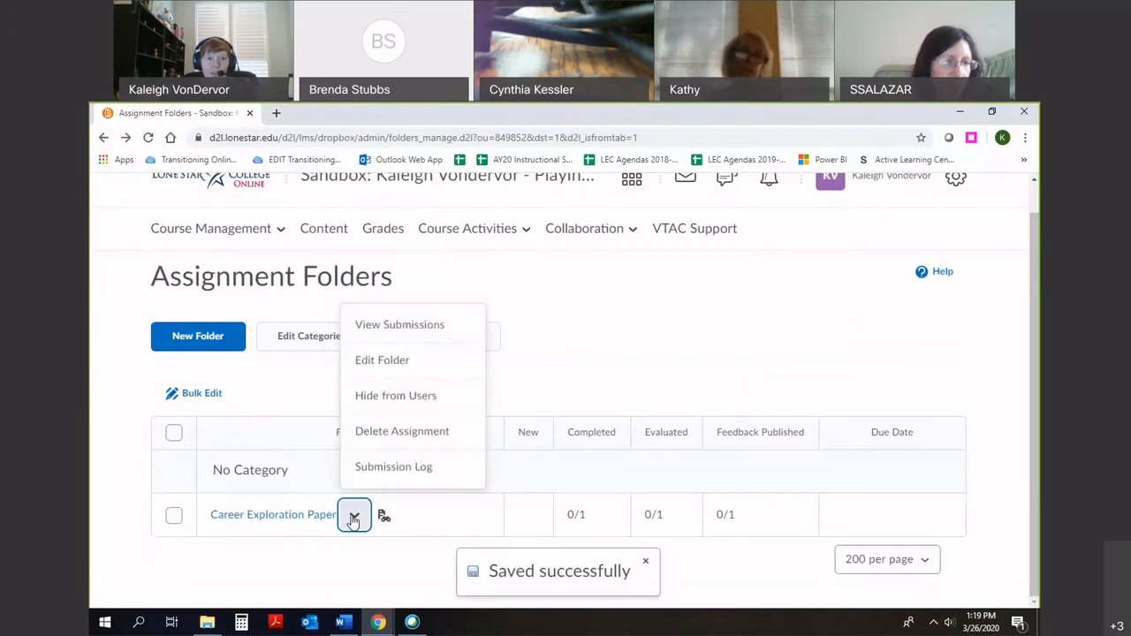
pyautogui.click(394, 373)
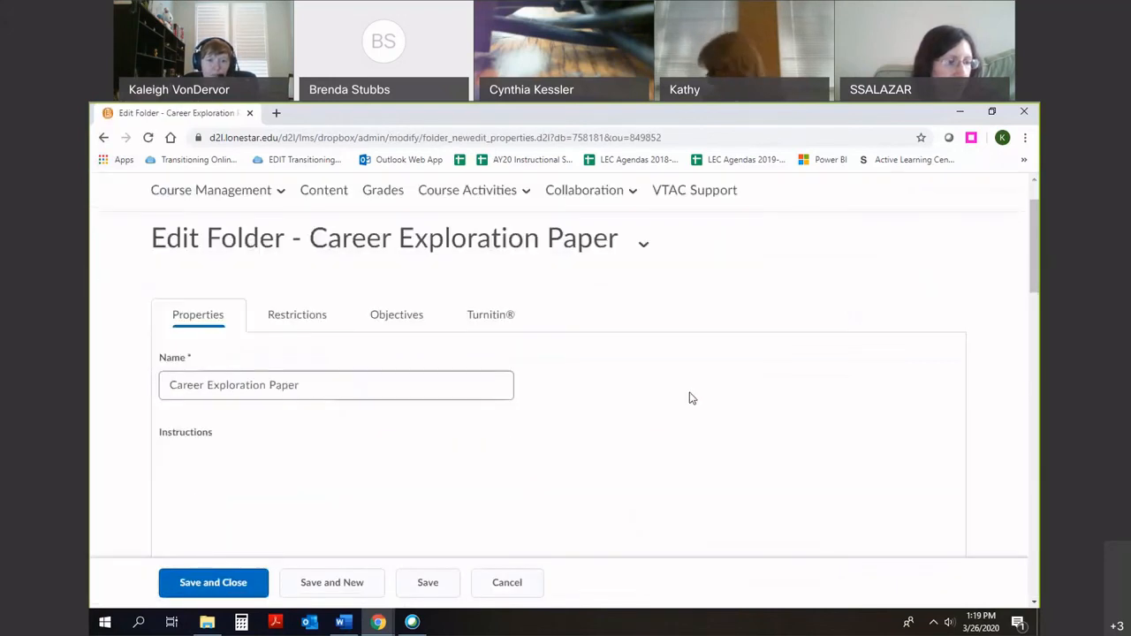
pyautogui.click(277, 318)
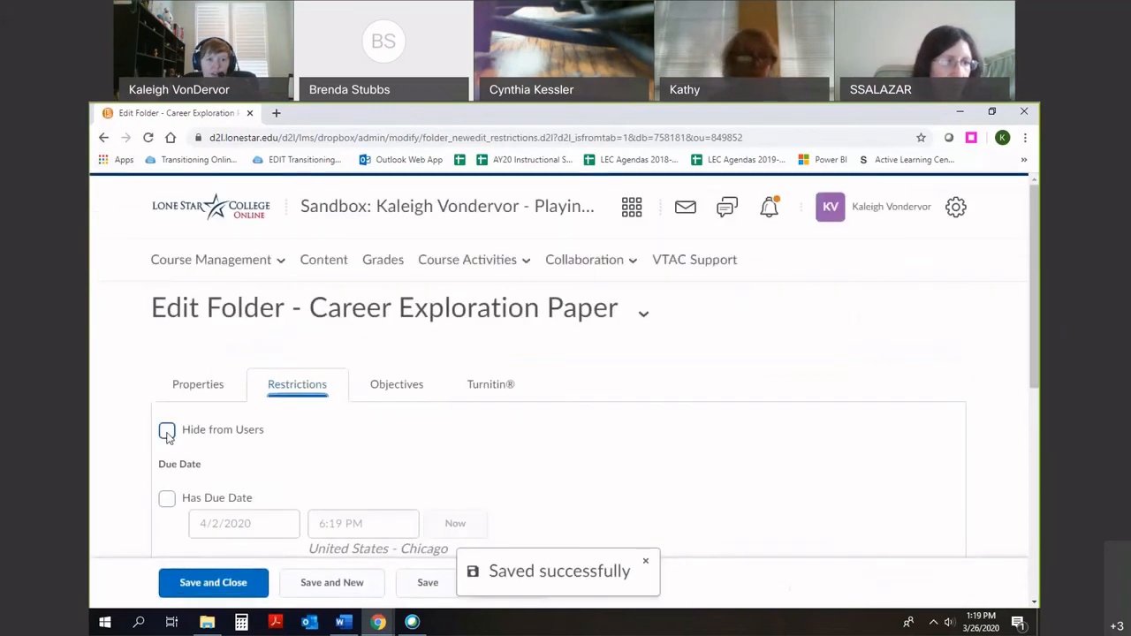
pyautogui.click(166, 431)
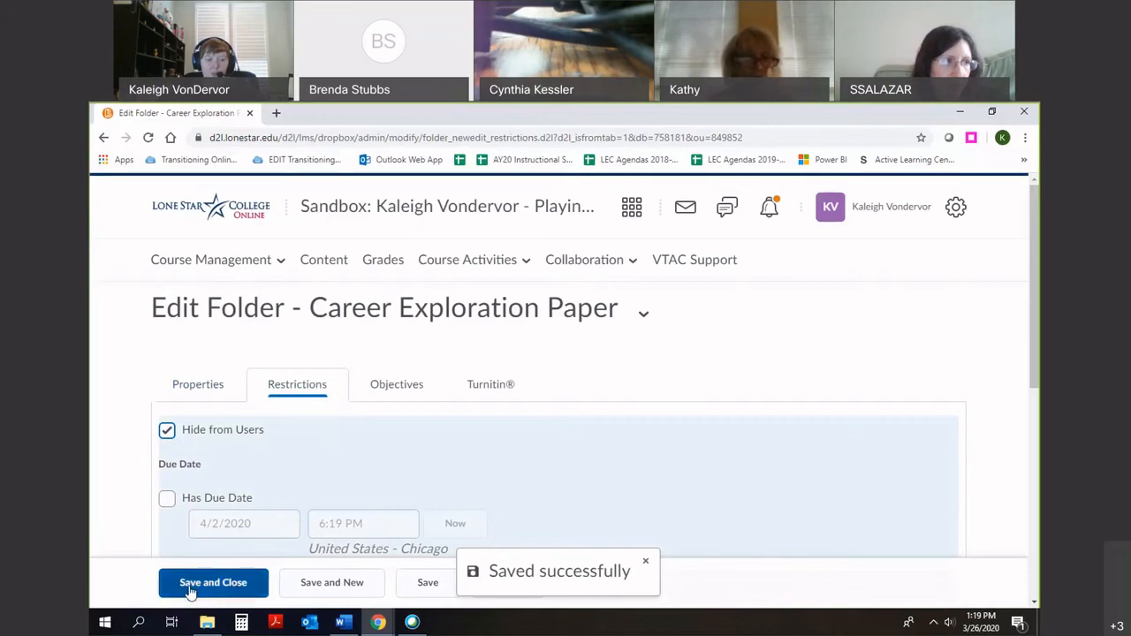
pyautogui.click(221, 590)
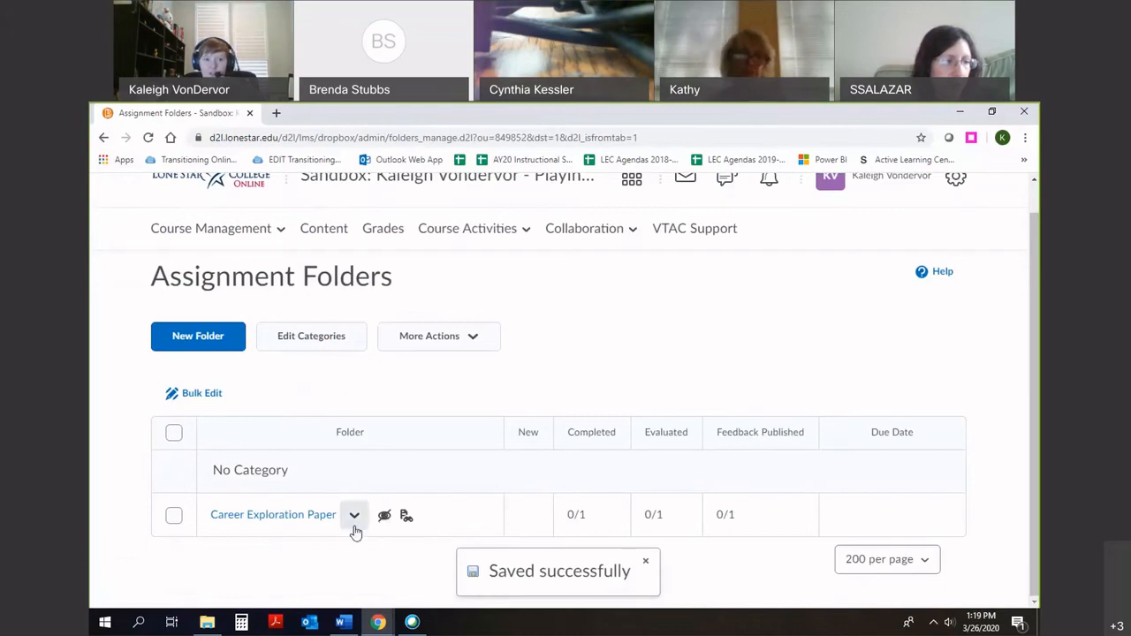
# Step: Make the hidden Career Exploration Paper folder visible to users again in its restrictions and save it
pyautogui.click(355, 516)
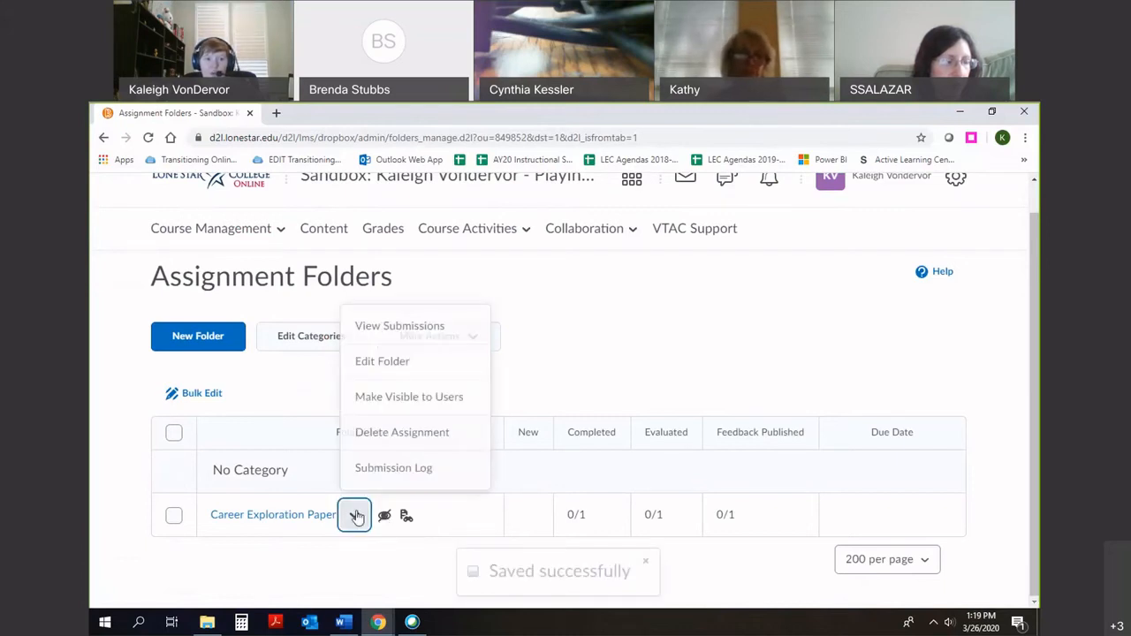
pyautogui.click(409, 362)
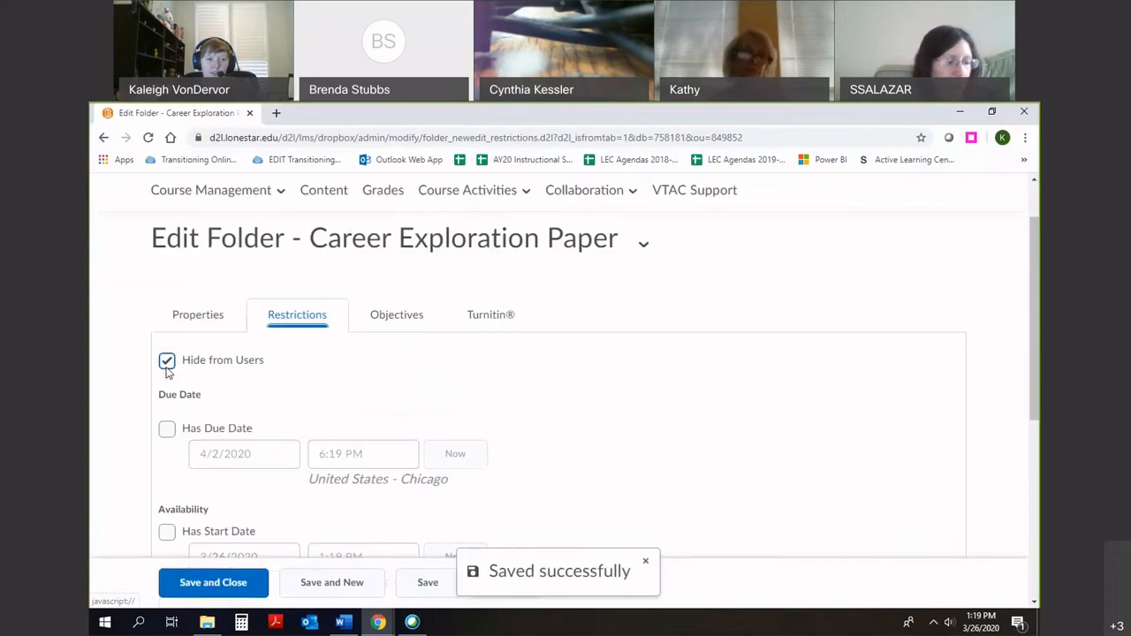
pyautogui.click(167, 363)
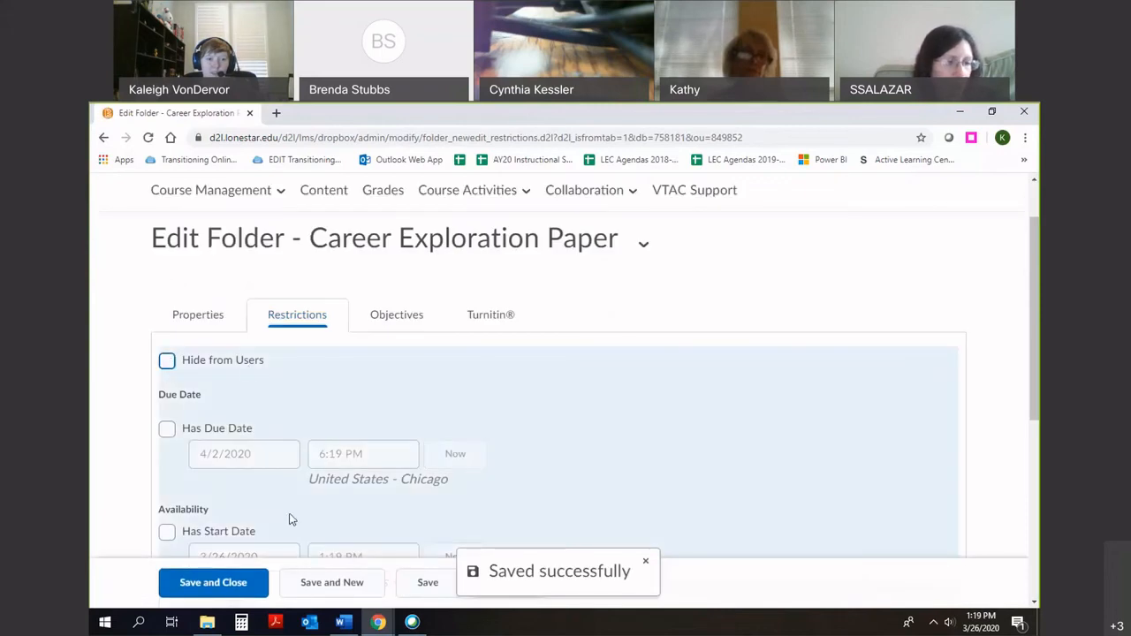
pyautogui.click(213, 585)
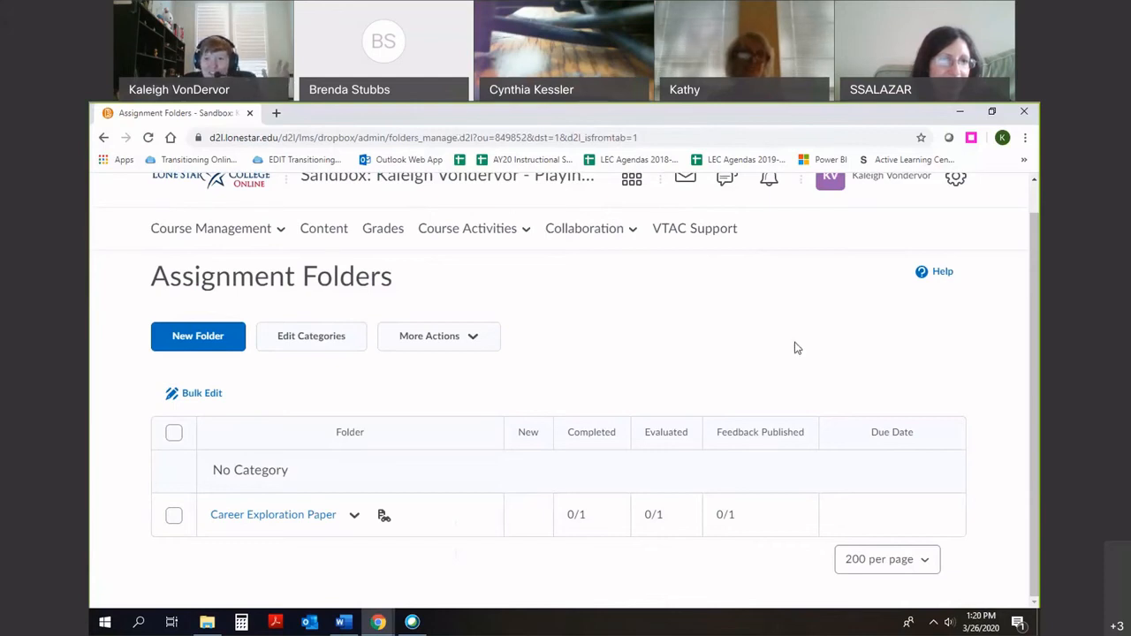
pyautogui.scroll(1, 577, 312)
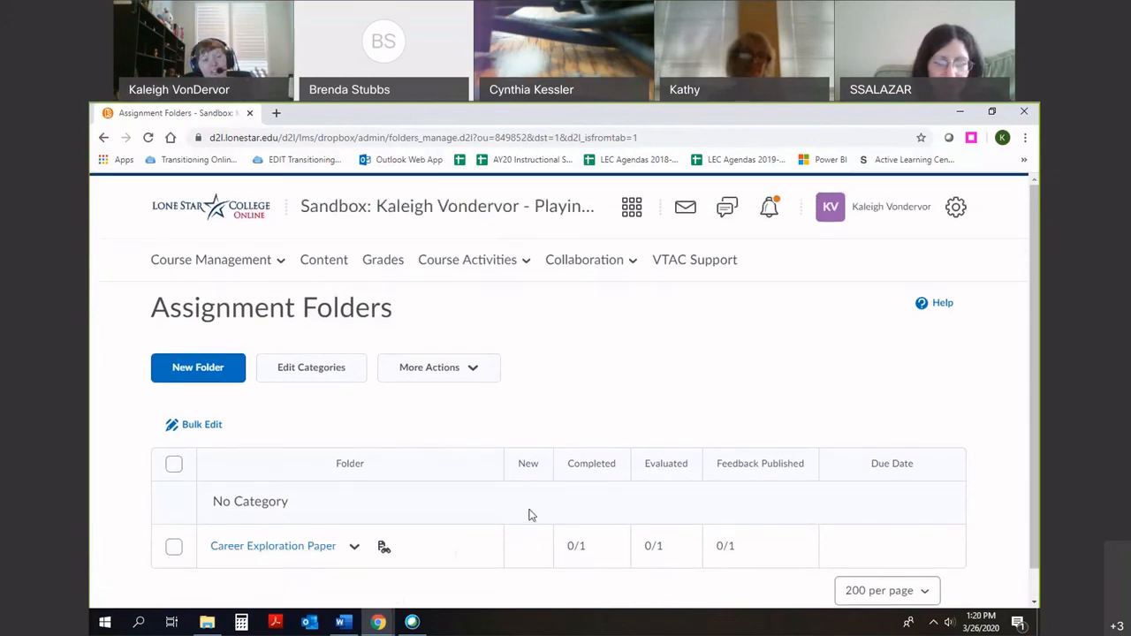
pyautogui.scroll(-1, 539, 486)
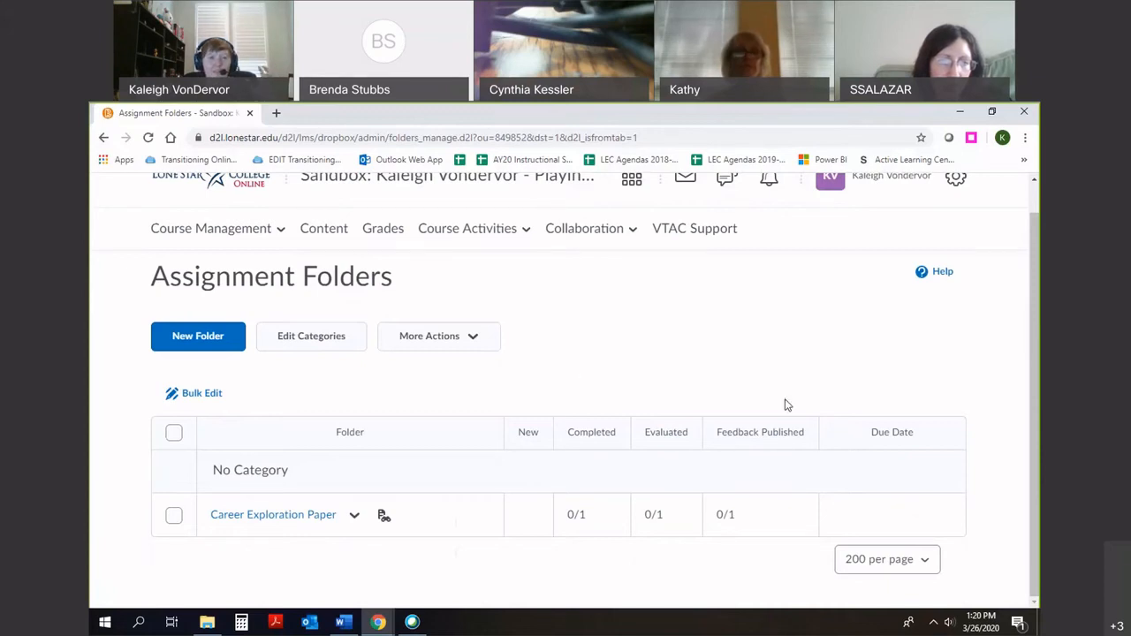
pyautogui.scroll(1, 739, 405)
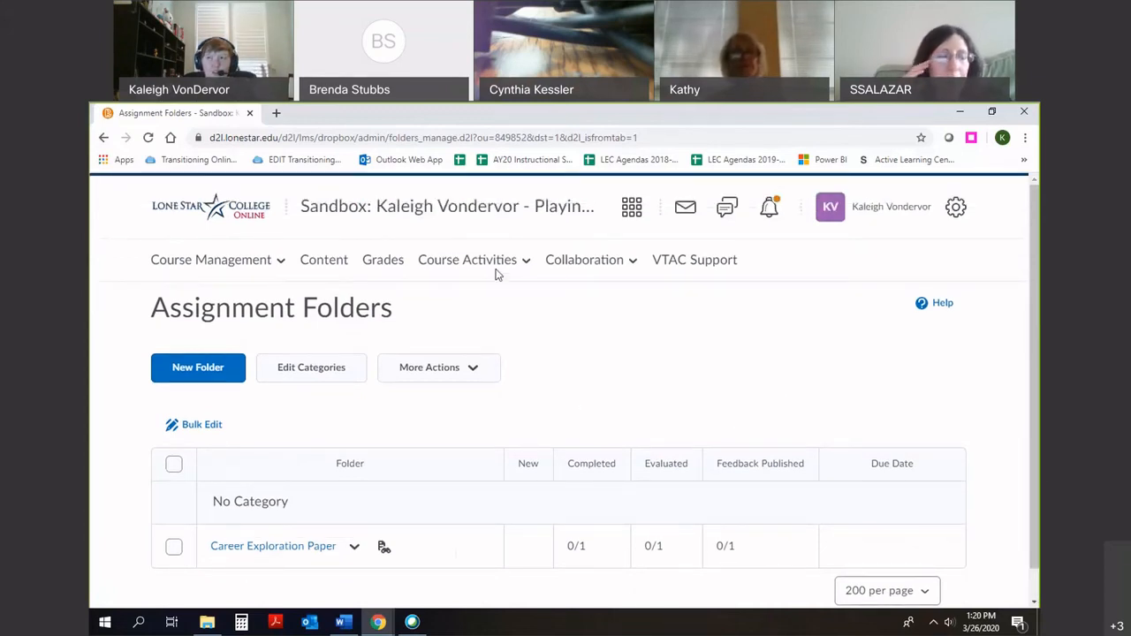
pyautogui.click(594, 260)
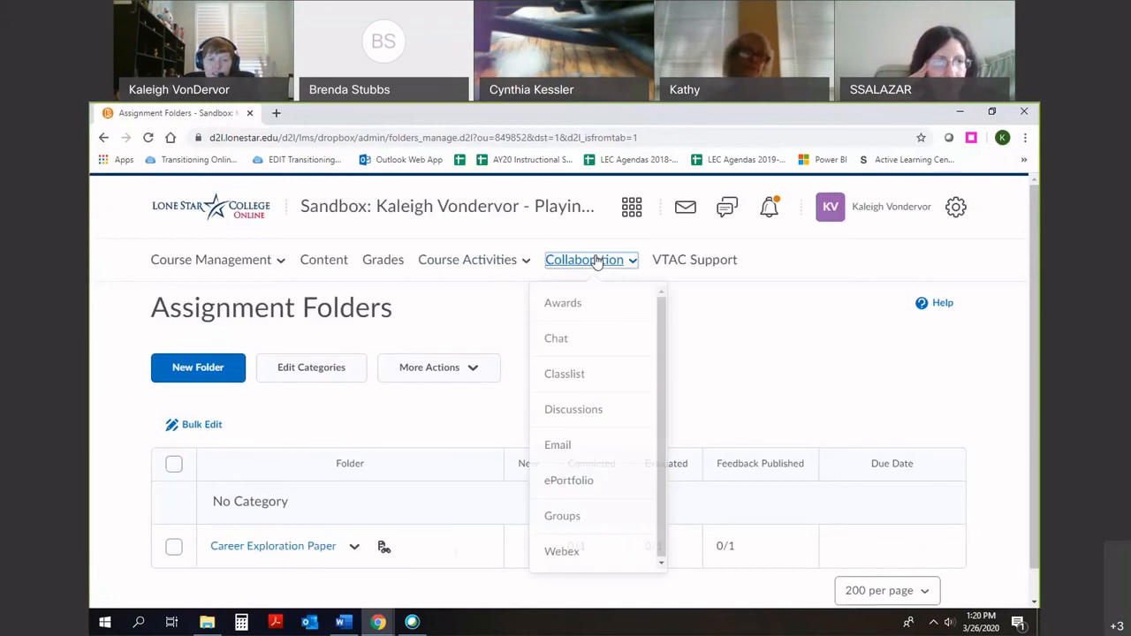
pyautogui.click(472, 260)
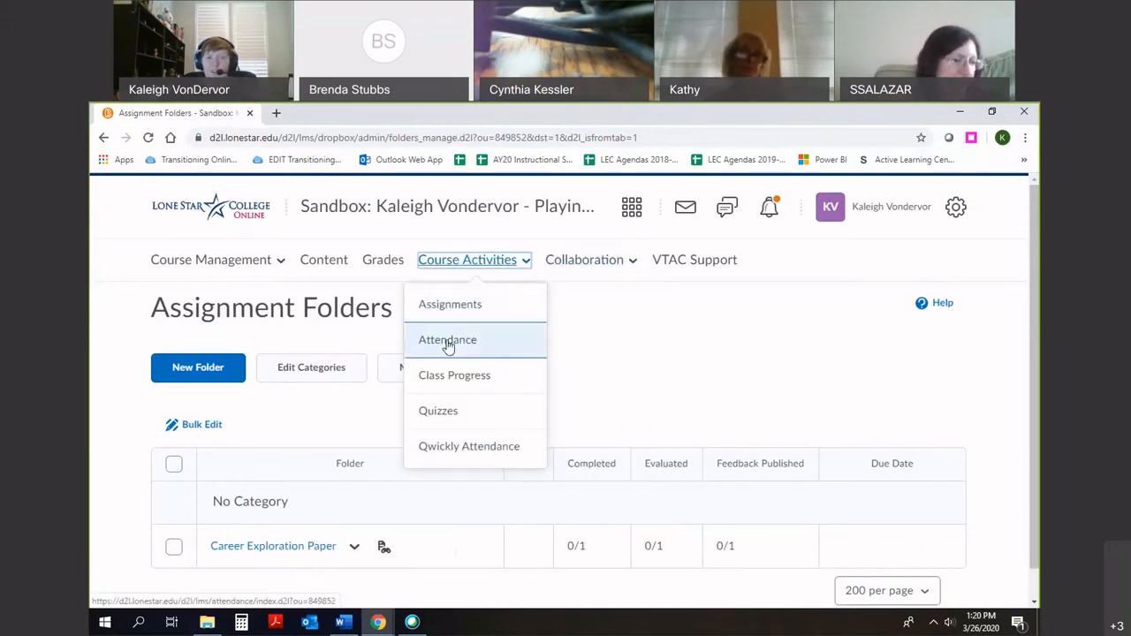
pyautogui.click(763, 368)
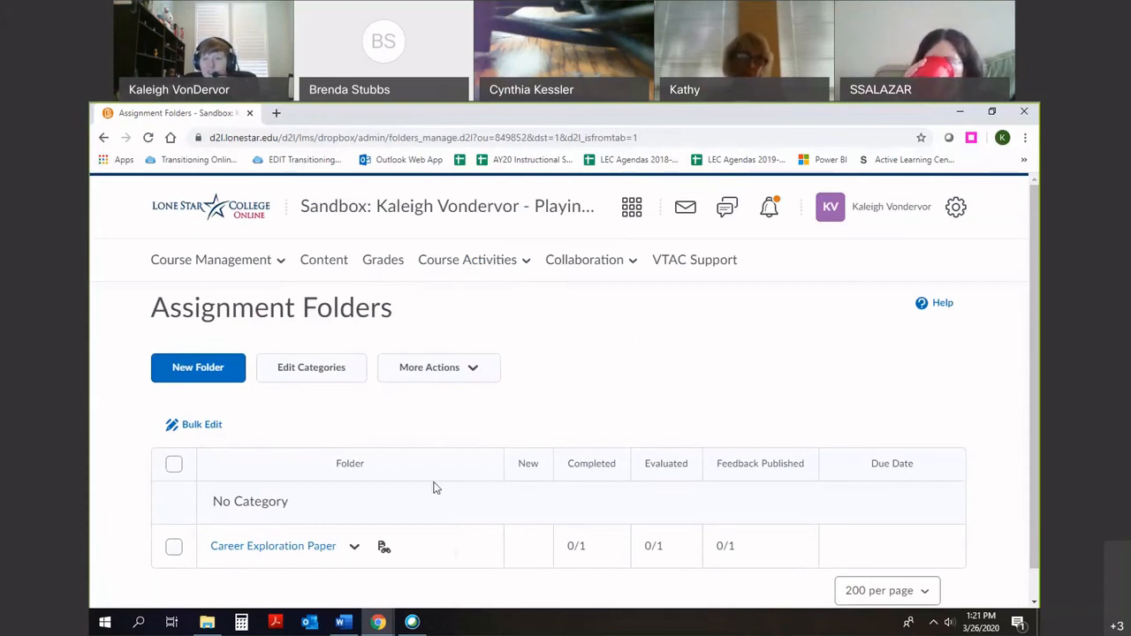
# Step: Open the Week 1 module in the course content and review its introduction and topics
pyautogui.click(327, 258)
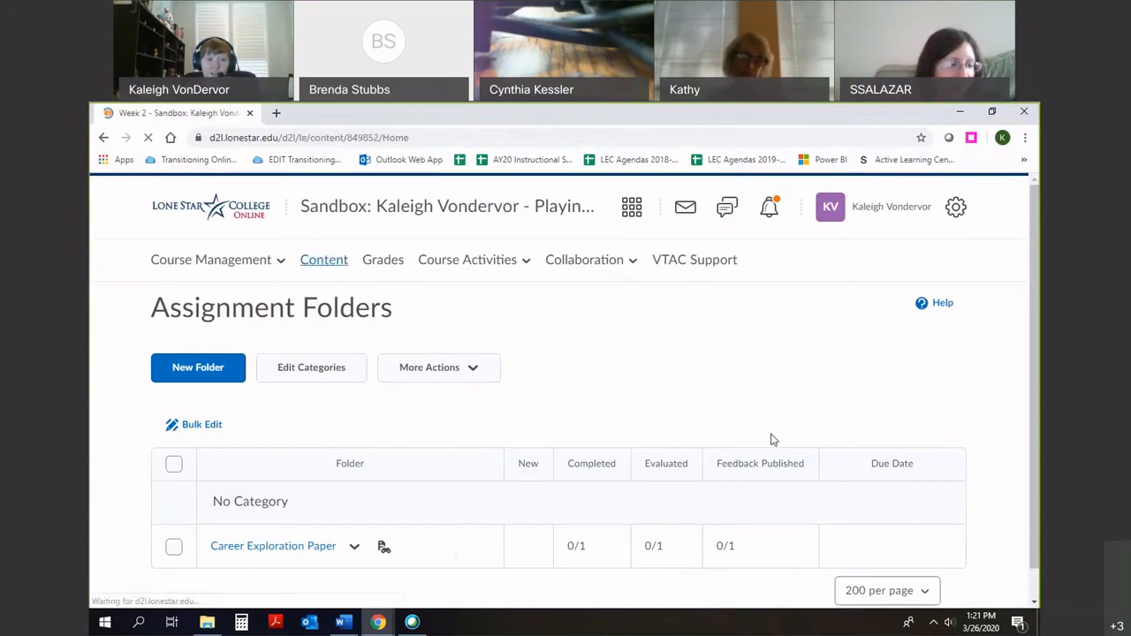
pyautogui.scroll(-3, 215, 381)
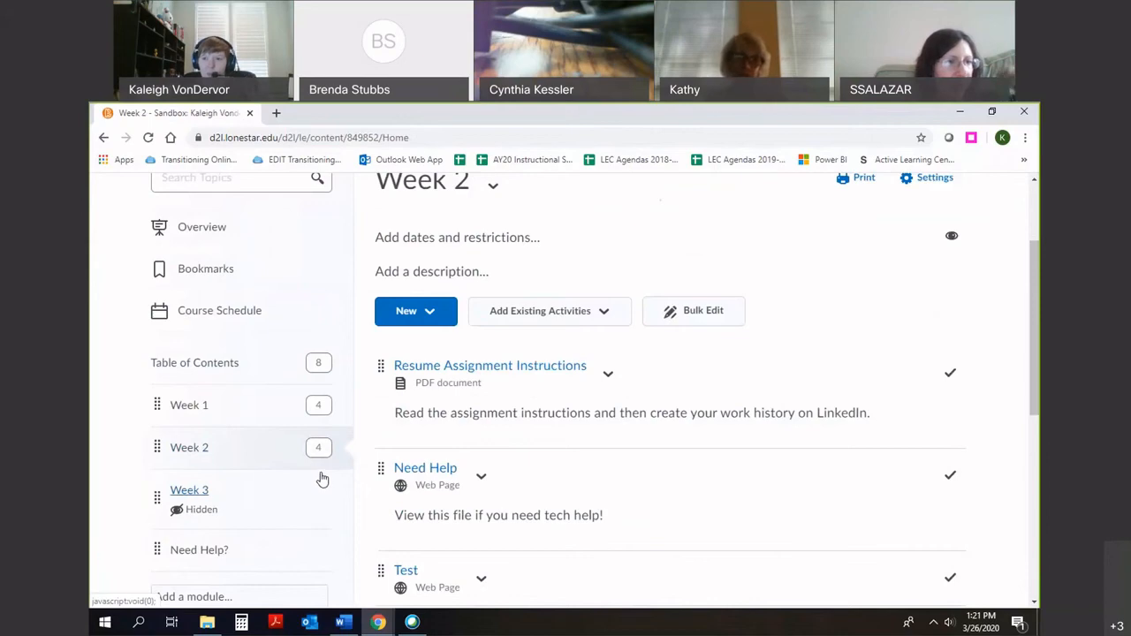
pyautogui.click(195, 414)
pyautogui.scroll(-1, 834, 457)
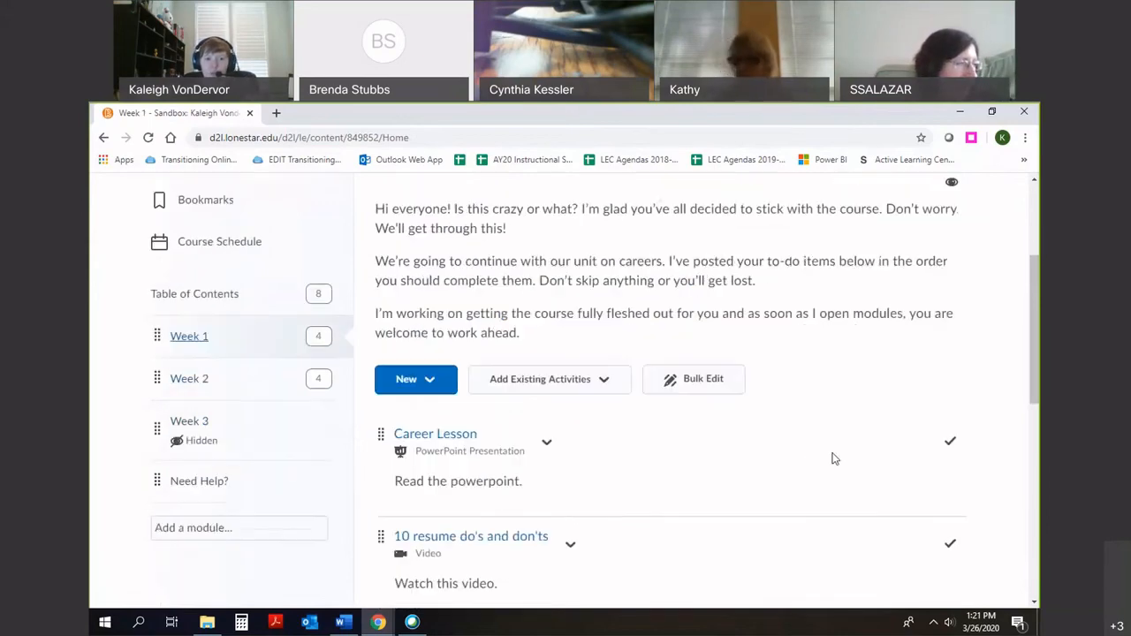
pyautogui.scroll(-1, 819, 462)
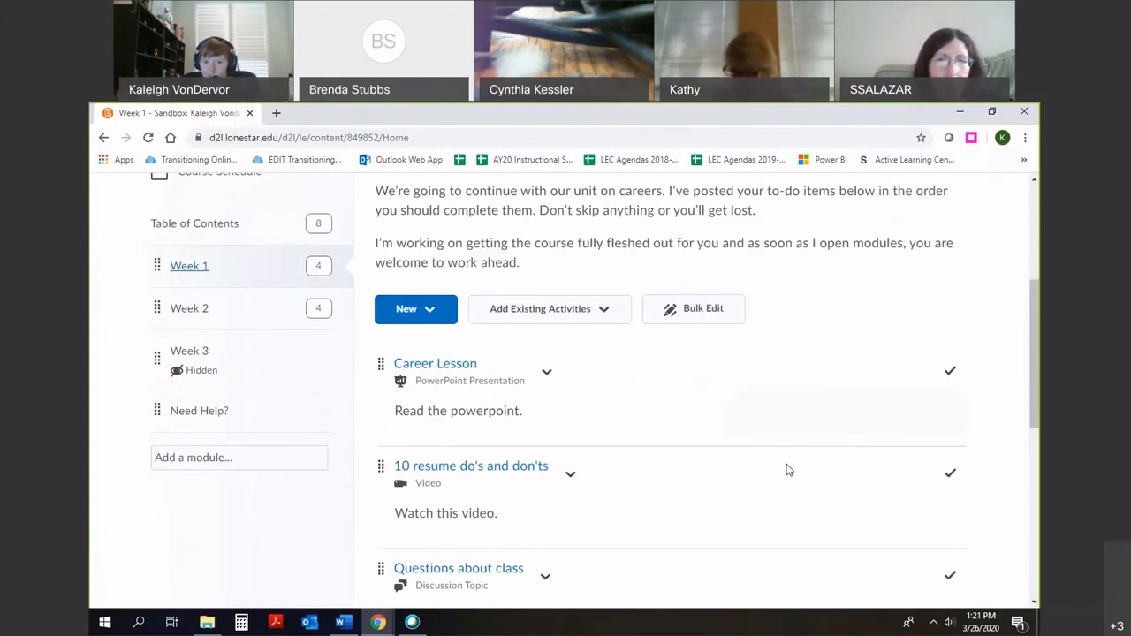
pyautogui.scroll(2, 785, 470)
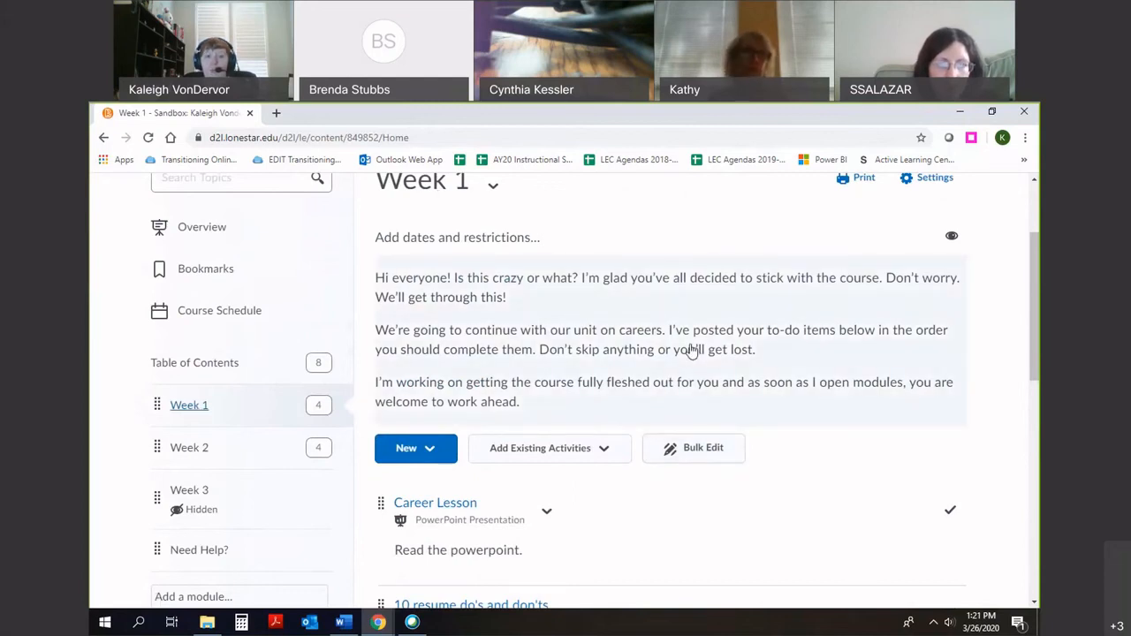
pyautogui.scroll(-1, 619, 372)
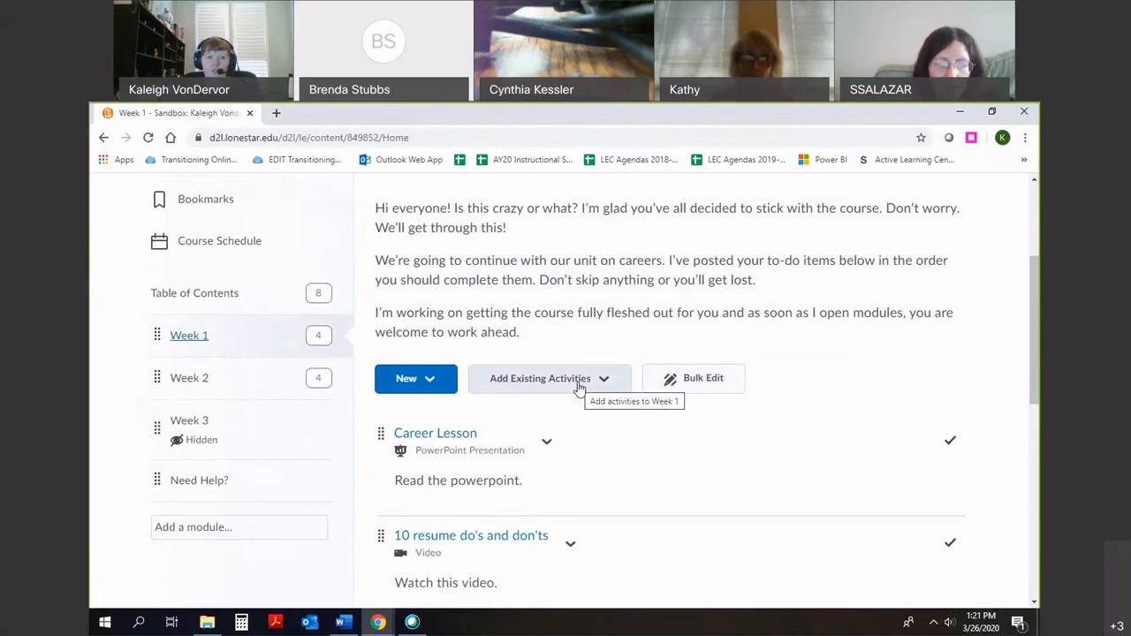
# Step: Add the existing Career Exploration Paper assignment to the Week 1 module and check its entry below the LinkedIn topic
pyautogui.click(577, 386)
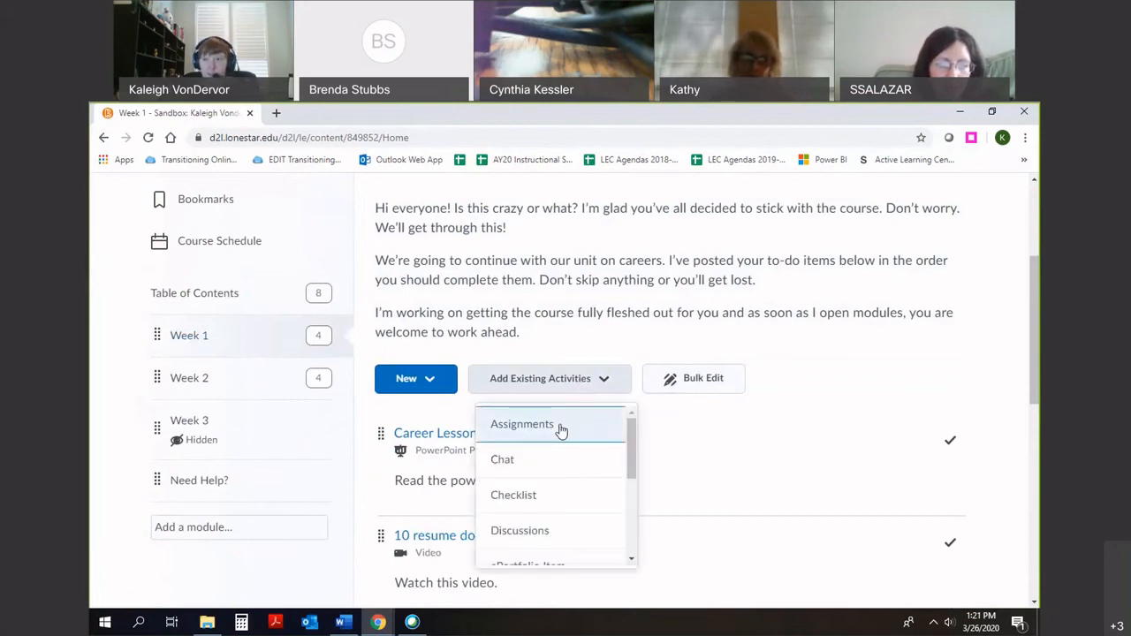
pyautogui.click(560, 428)
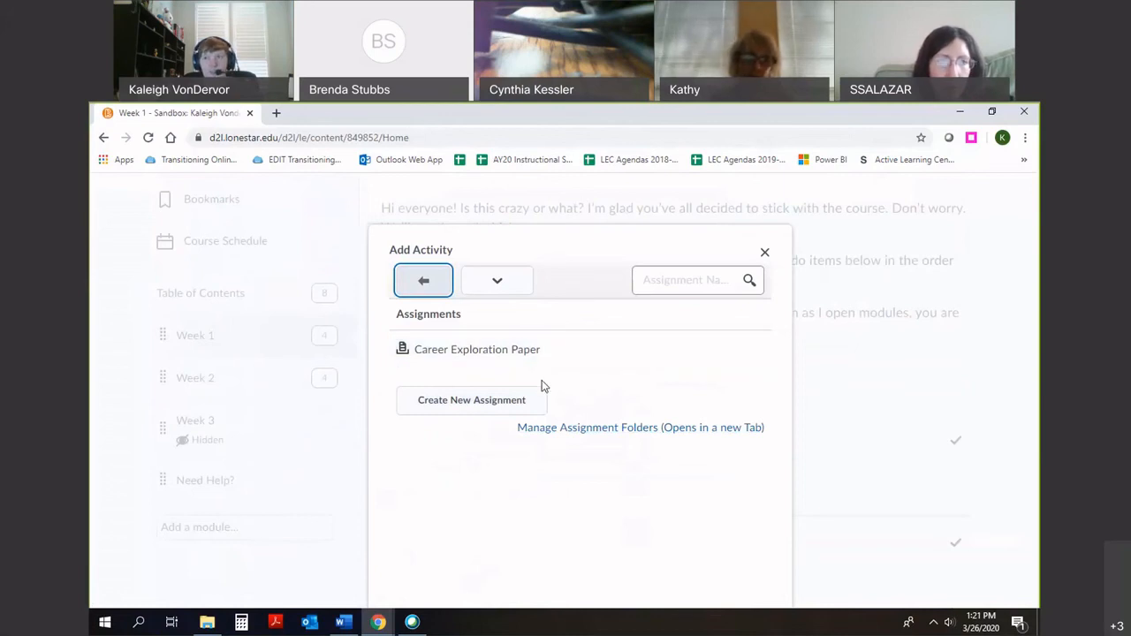
pyautogui.click(460, 352)
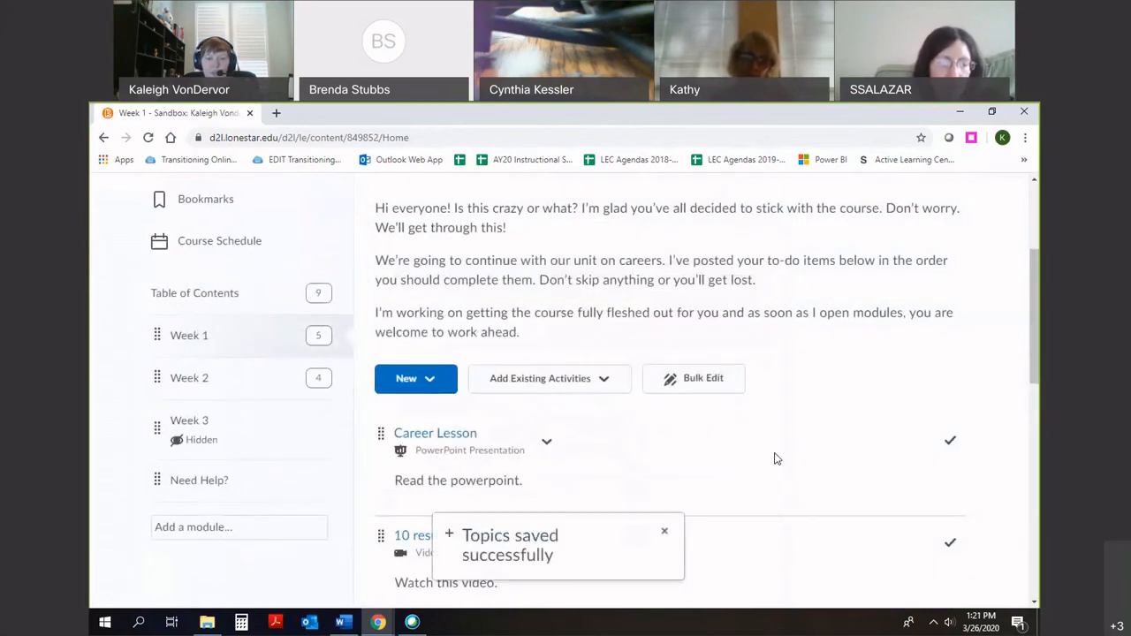
pyautogui.scroll(-6, 774, 458)
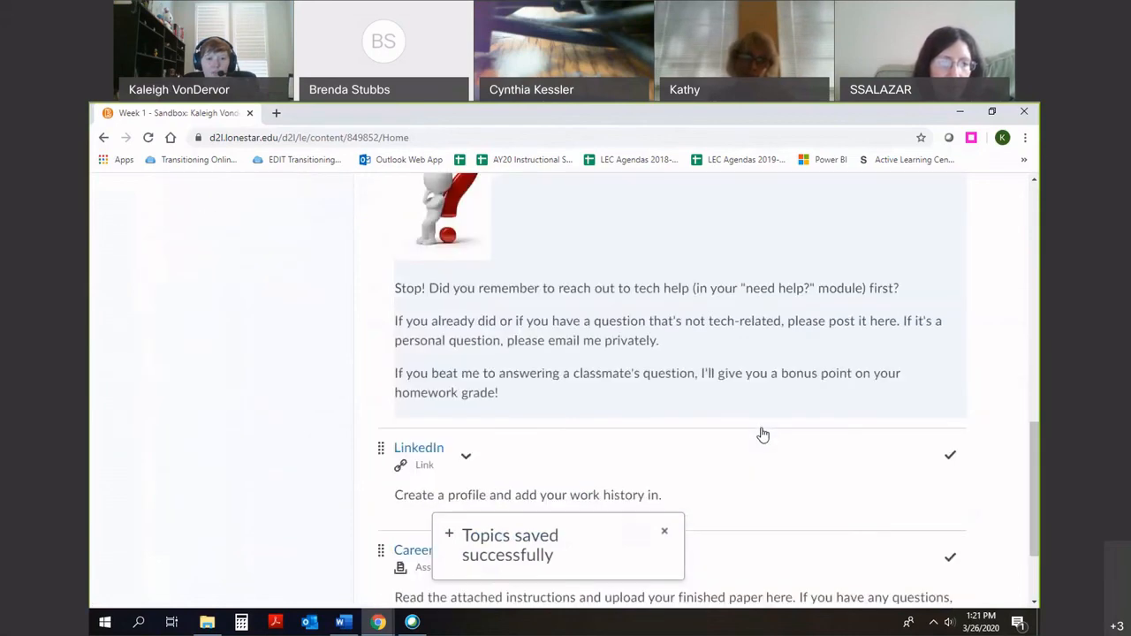
# Step: Move the Career Exploration Paper assignment within Week 1 to between the 10 resume do's and don'ts video and the Questions about class discussion
pyautogui.scroll(-2, 763, 433)
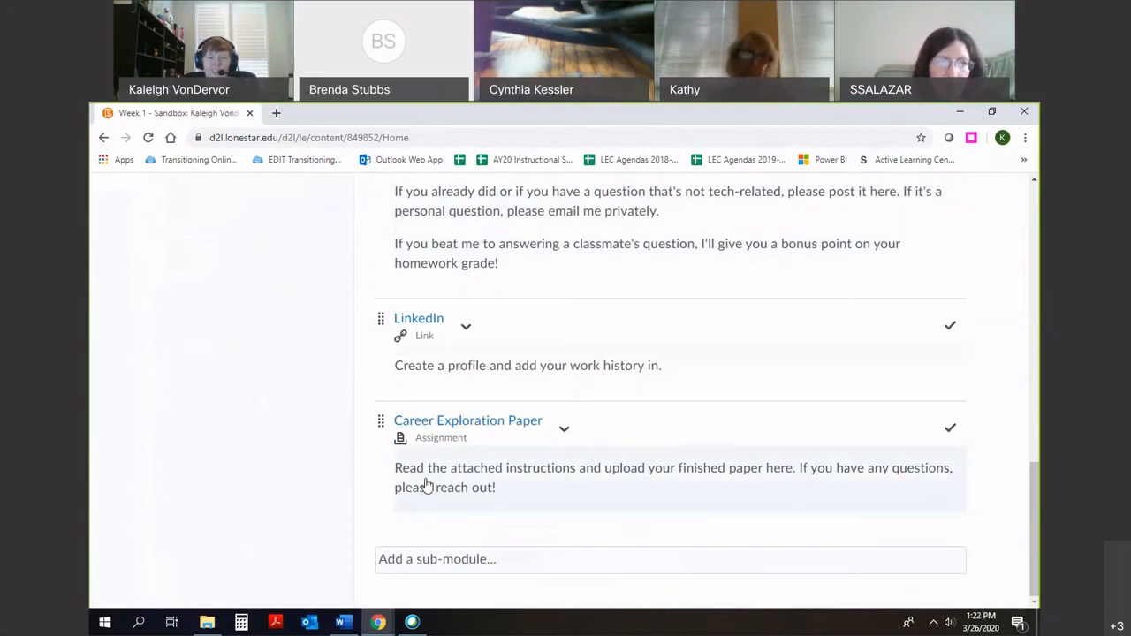
pyautogui.scroll(1, 406, 470)
pyautogui.scroll(-1, 404, 467)
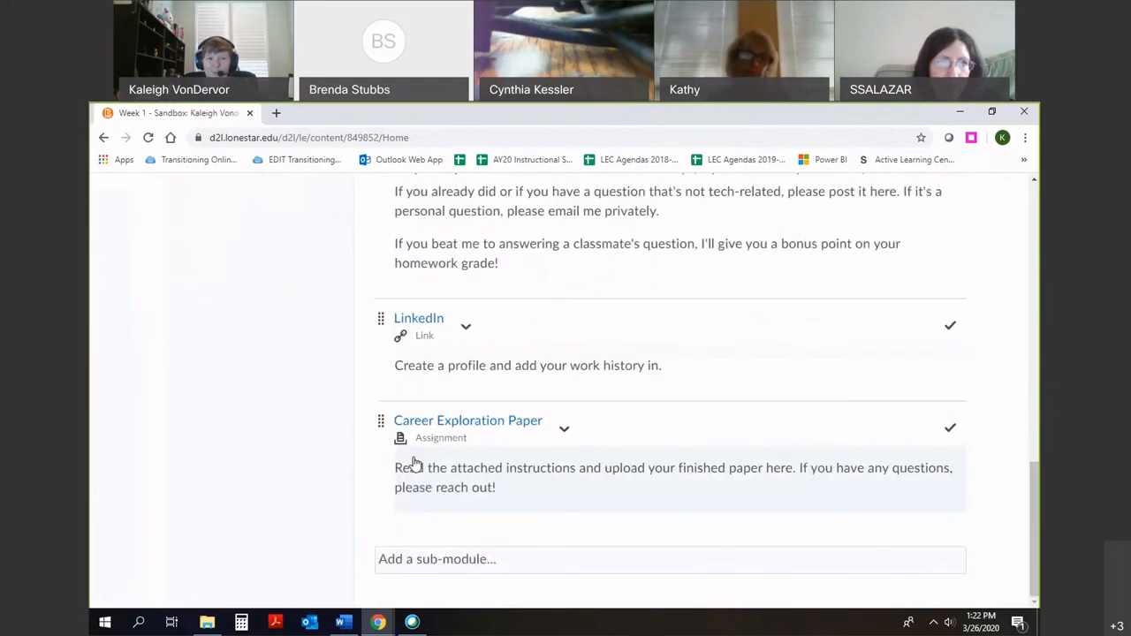
pyautogui.scroll(1, 463, 434)
pyautogui.scroll(5, 440, 492)
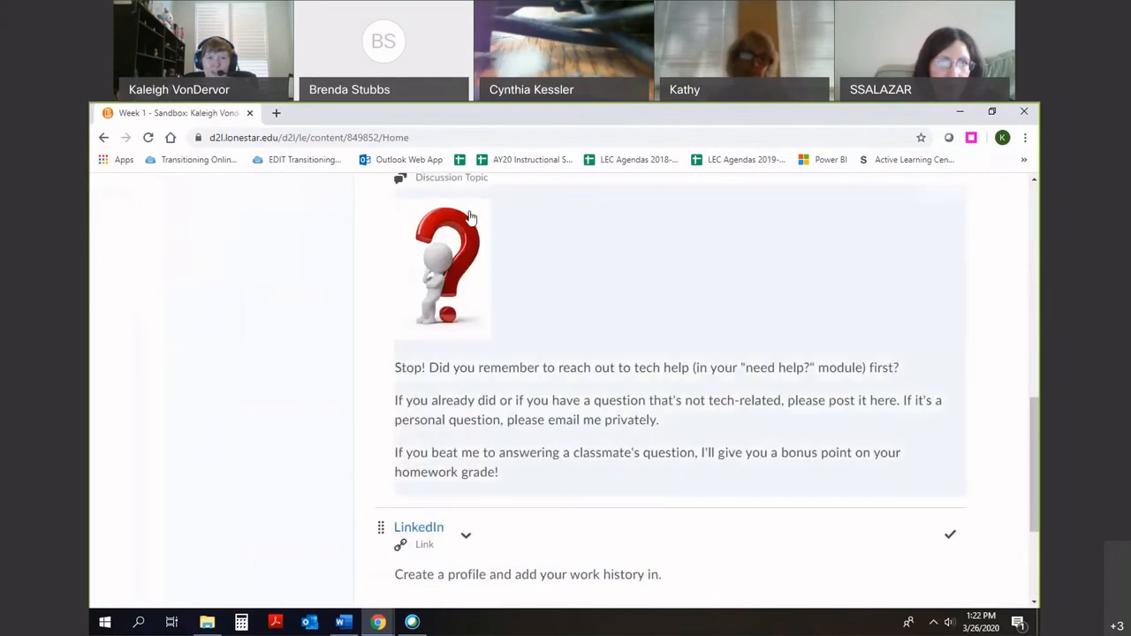
pyautogui.scroll(-6, 504, 436)
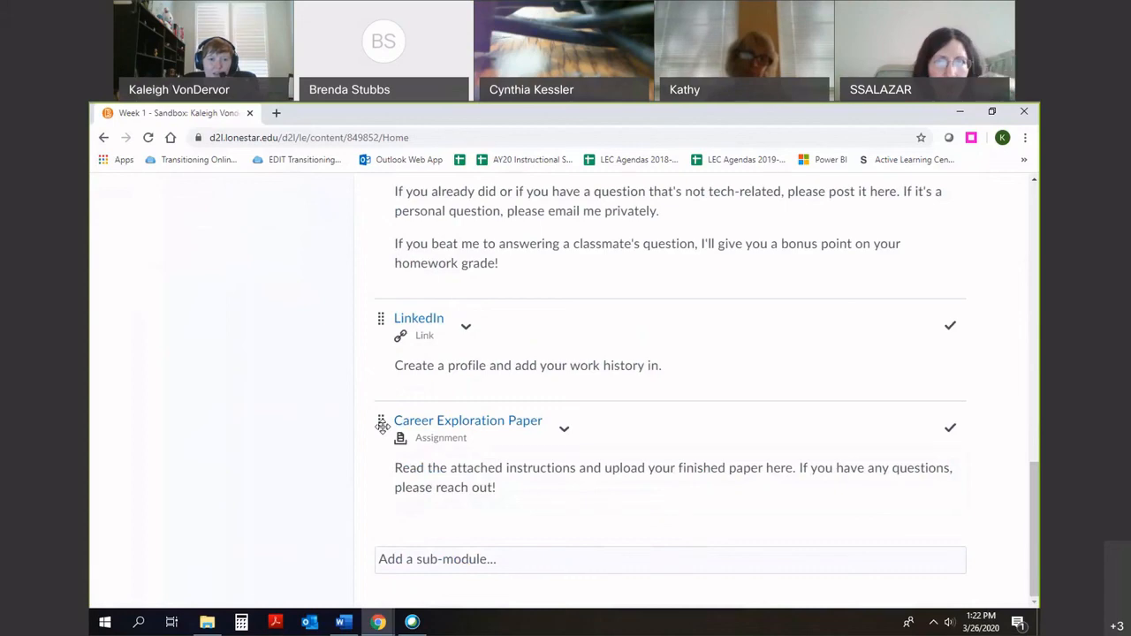
pyautogui.moveTo(382, 425); pyautogui.dragTo(380, 281)
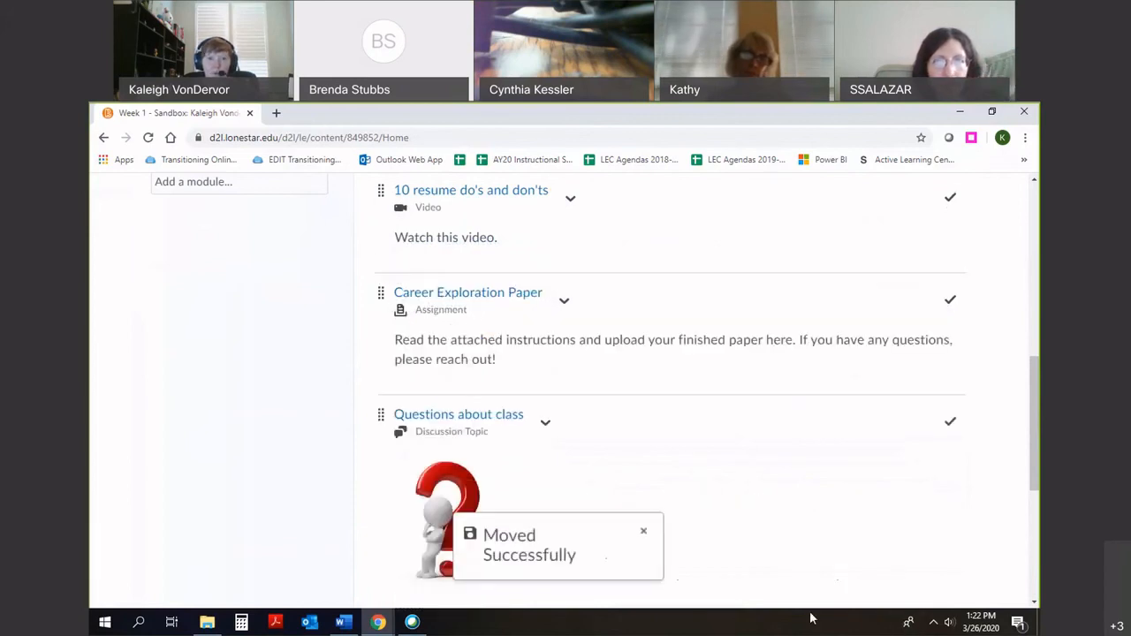
pyautogui.scroll(1, 720, 563)
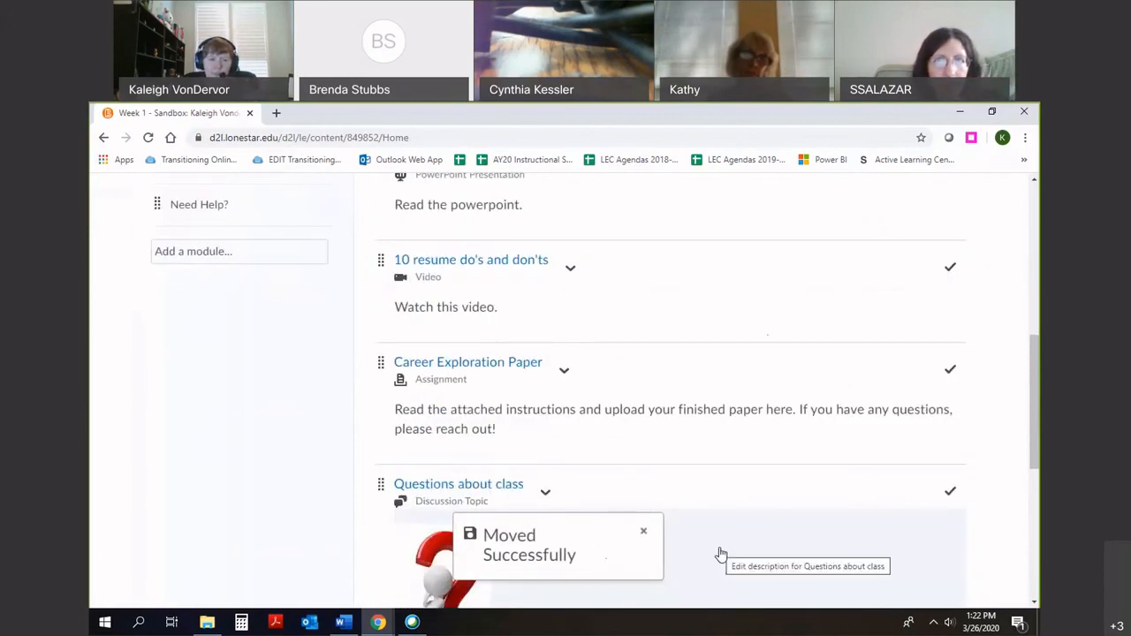
pyautogui.scroll(2, 454, 447)
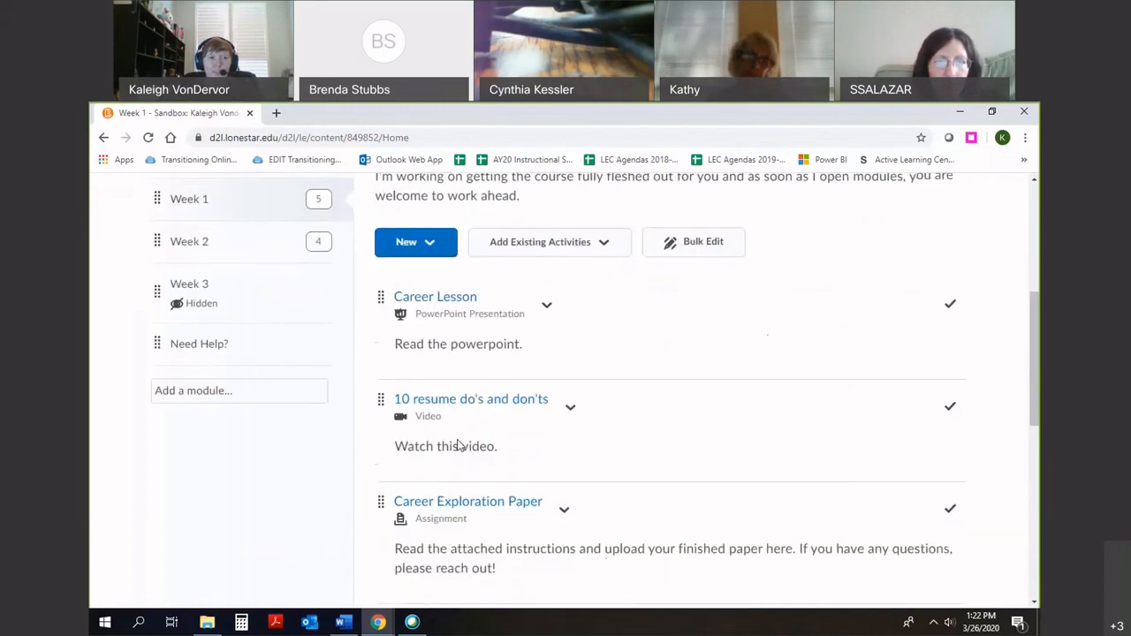
pyautogui.scroll(-1, 462, 445)
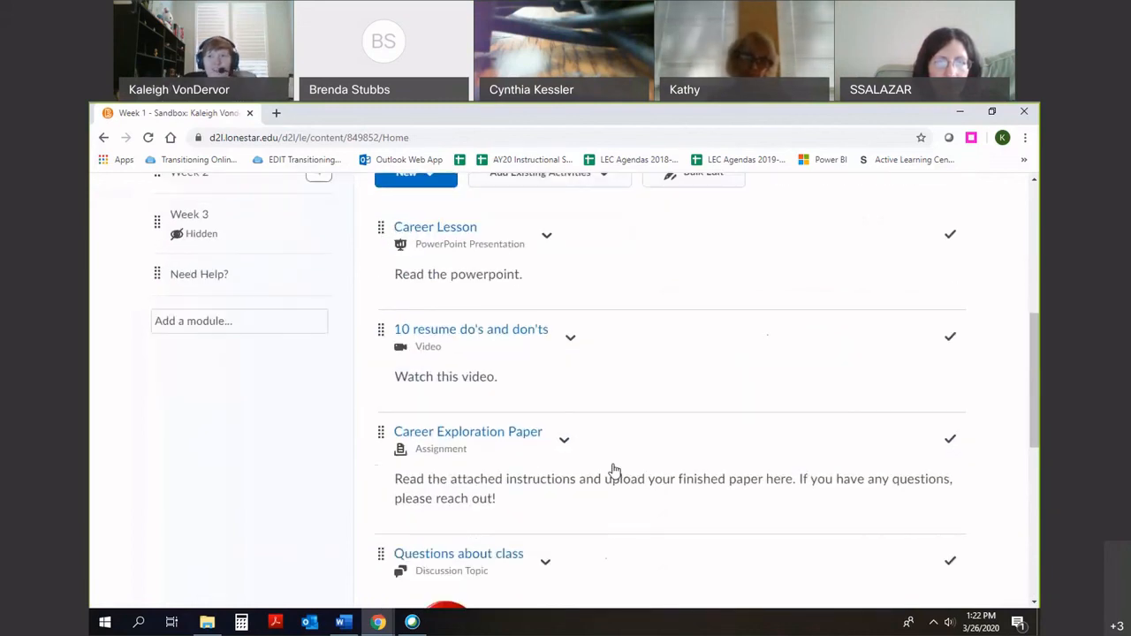
# Step: Move the Career Exploration Paper assignment from Week 1 into the Week 2 module and open Week 2
pyautogui.scroll(1, 601, 464)
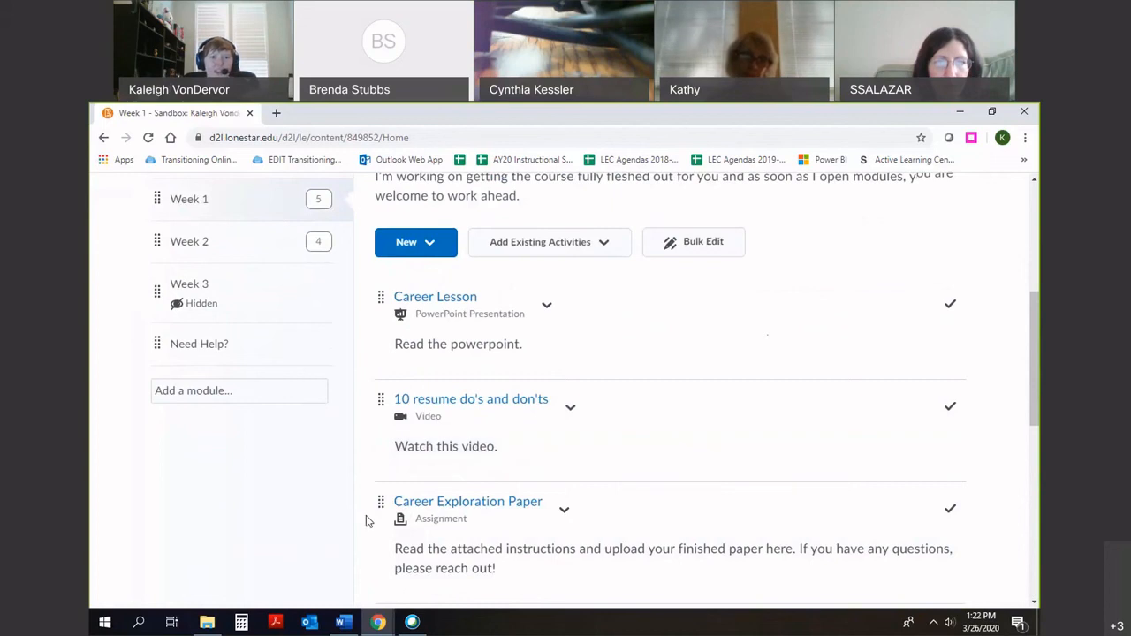
pyautogui.moveTo(381, 500); pyautogui.dragTo(189, 255)
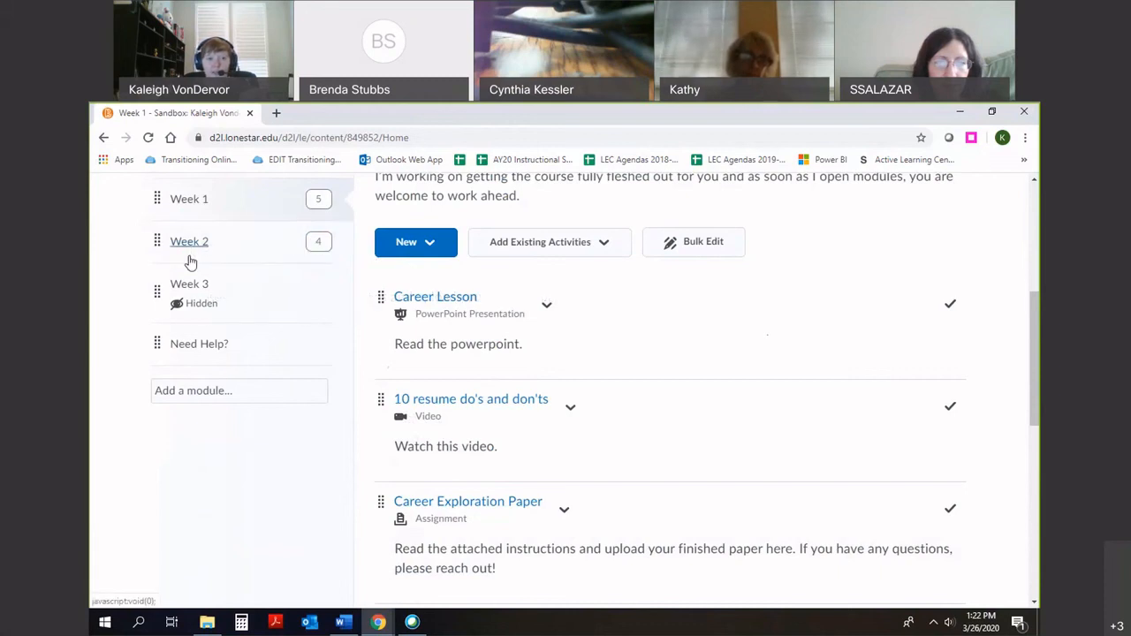
pyautogui.scroll(-1, 437, 404)
pyautogui.scroll(2, 438, 403)
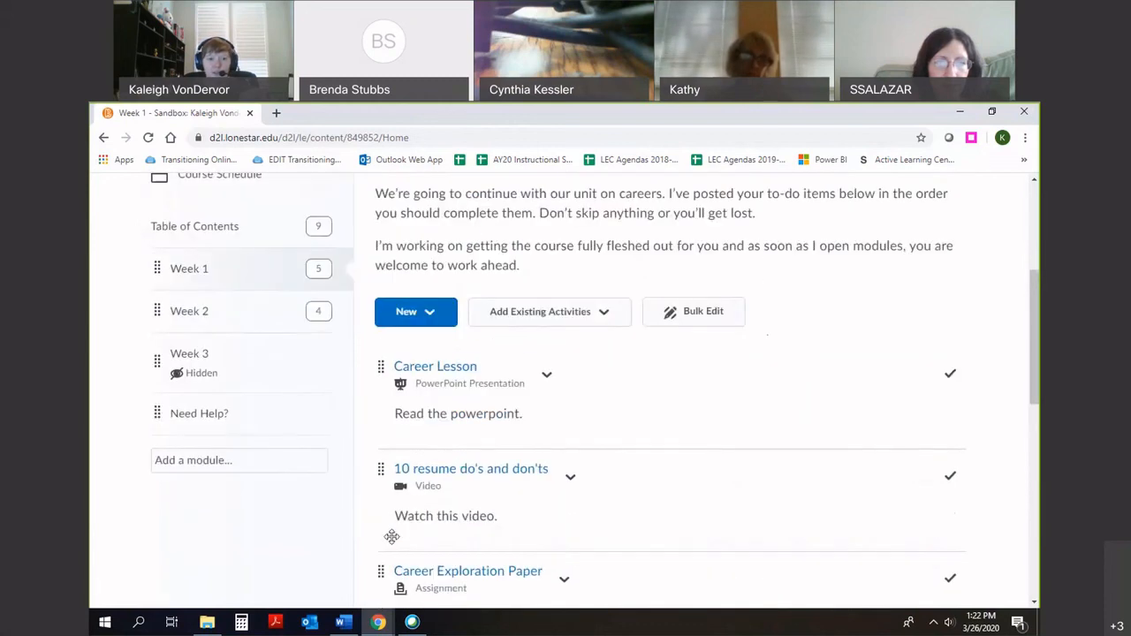
pyautogui.moveTo(389, 571); pyautogui.dragTo(203, 320)
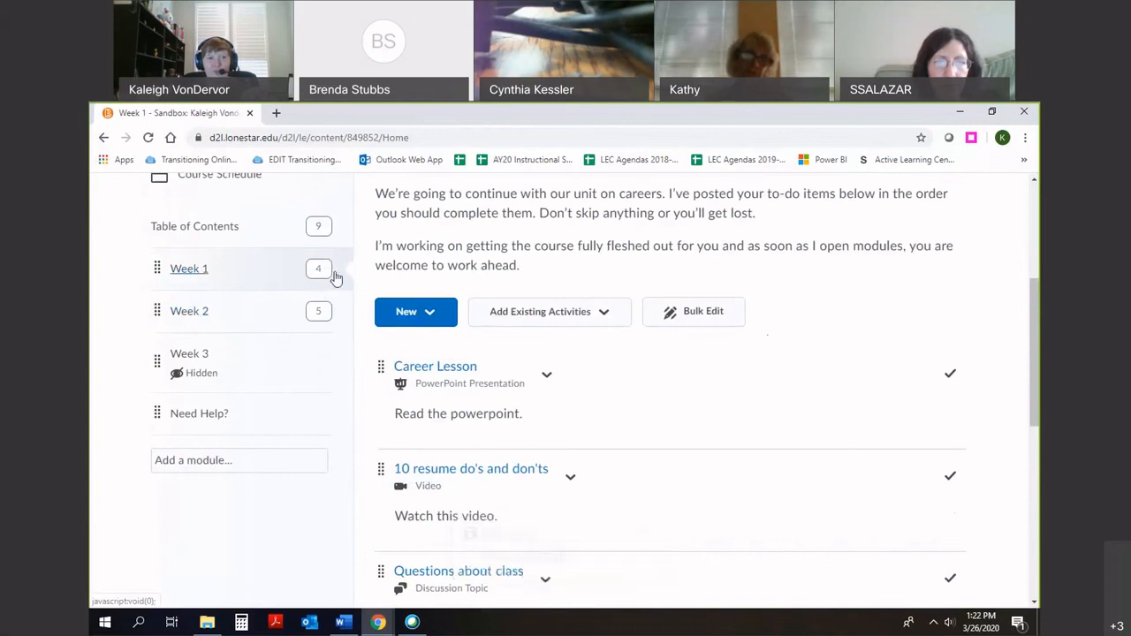
pyautogui.click(201, 319)
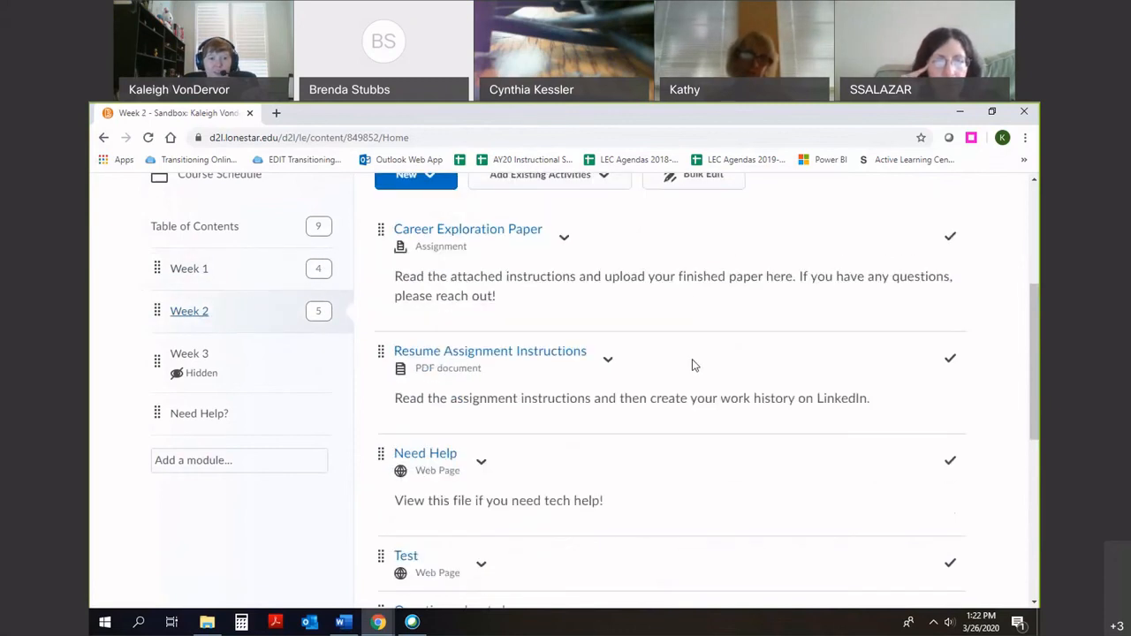
# Step: Reorder the Week 2 topics so Career Exploration Paper sits directly below Resume Assignment Instructions
pyautogui.scroll(-5, 698, 363)
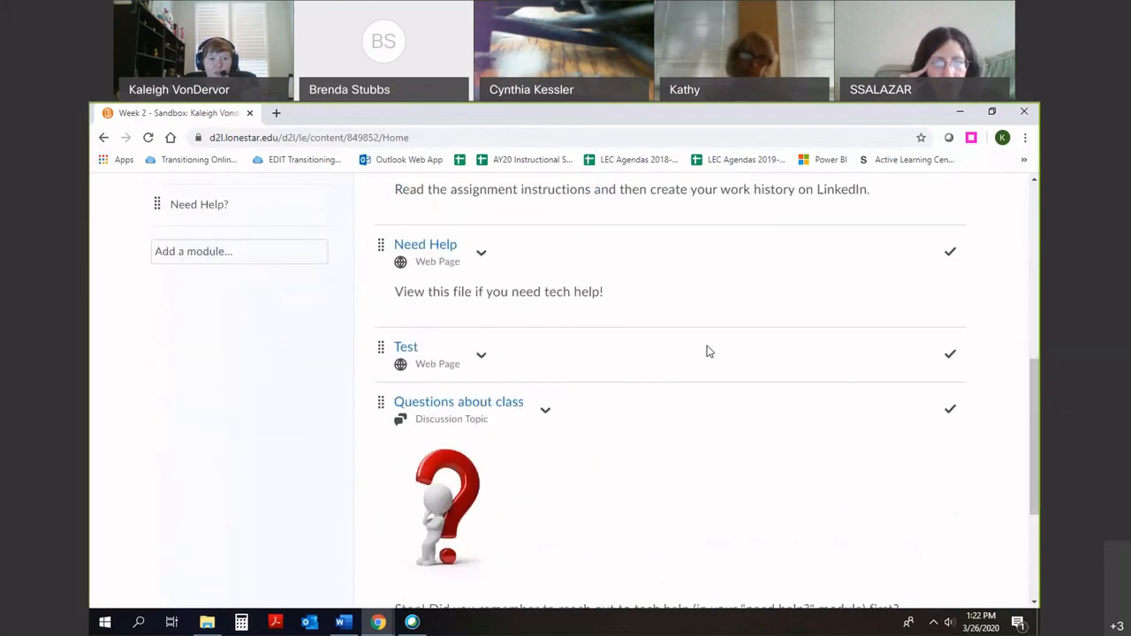
pyautogui.scroll(10, 709, 351)
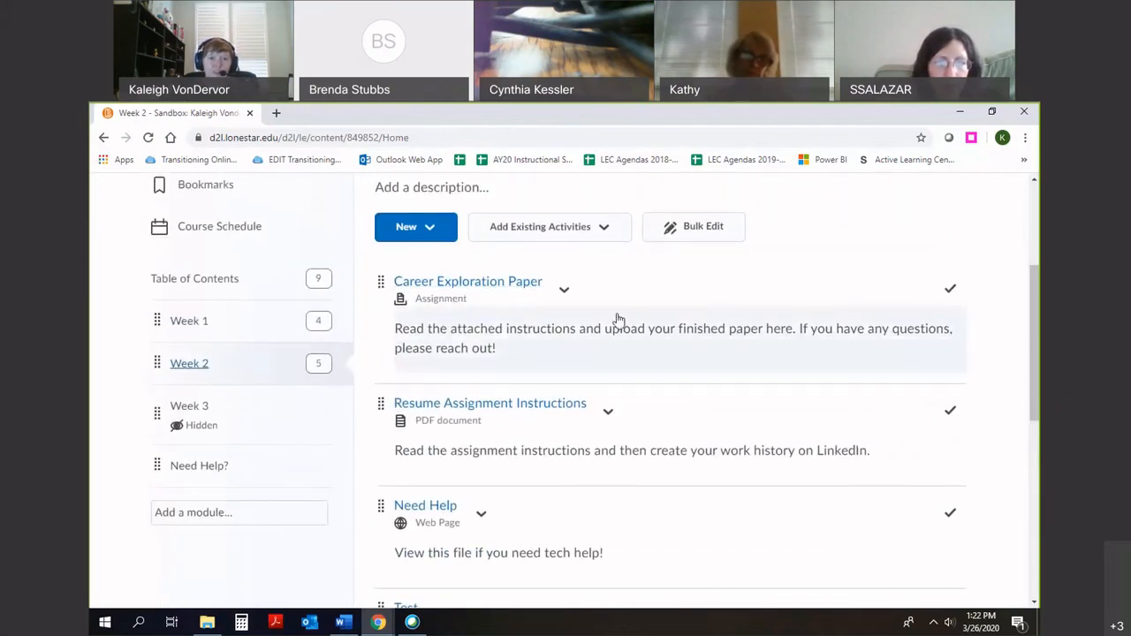
pyautogui.moveTo(380, 281); pyautogui.dragTo(398, 484)
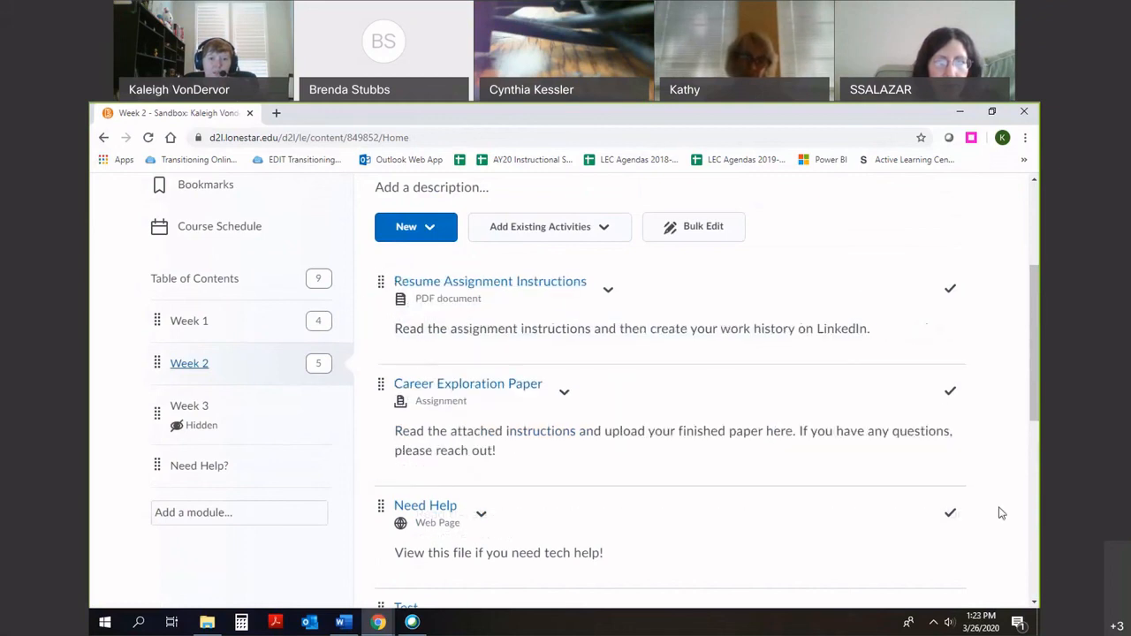
pyautogui.scroll(1, 871, 538)
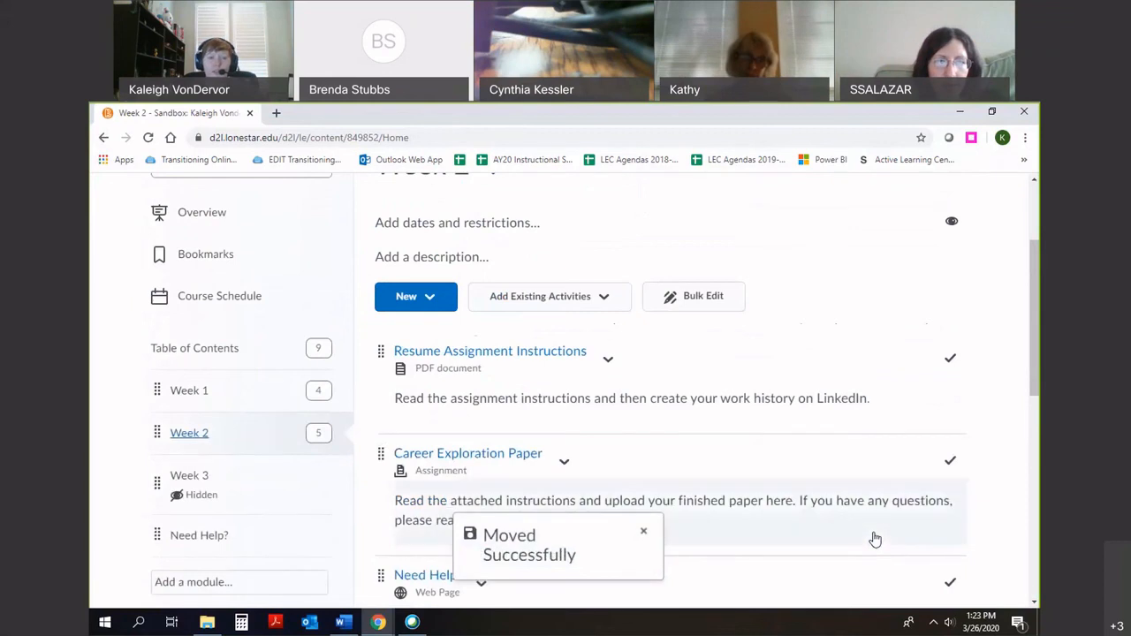
pyautogui.scroll(-1, 875, 539)
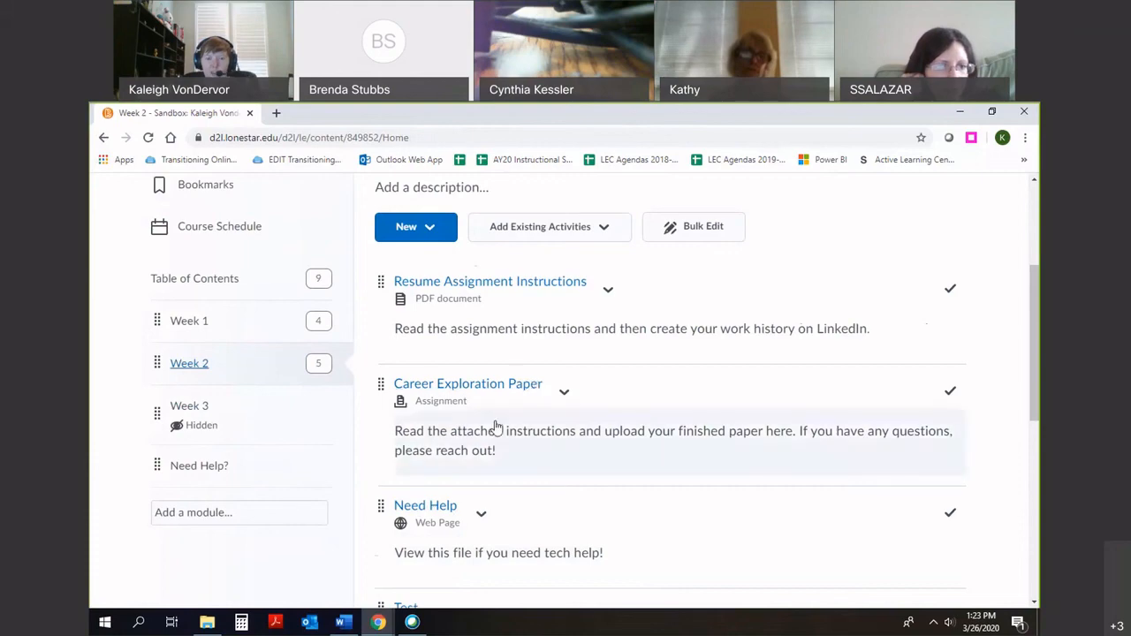
# Step: Add the existing Career Exploration Paper assignment to the Week 1 module again and check its entry at the end of the topics
pyautogui.scroll(1, 442, 447)
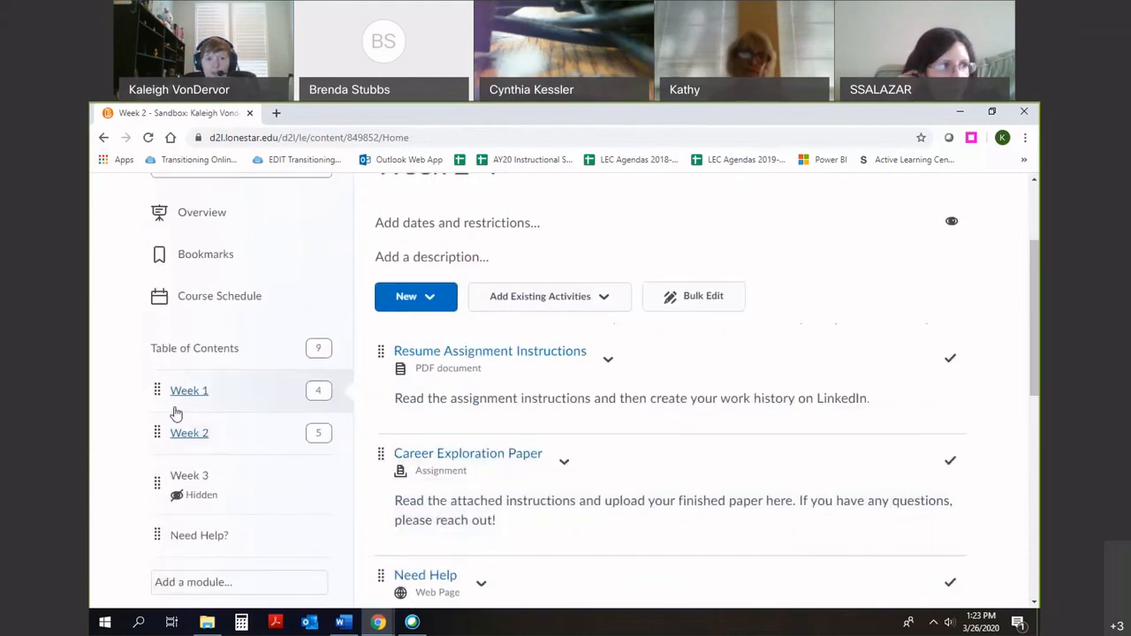
pyautogui.click(175, 412)
pyautogui.scroll(-1, 603, 442)
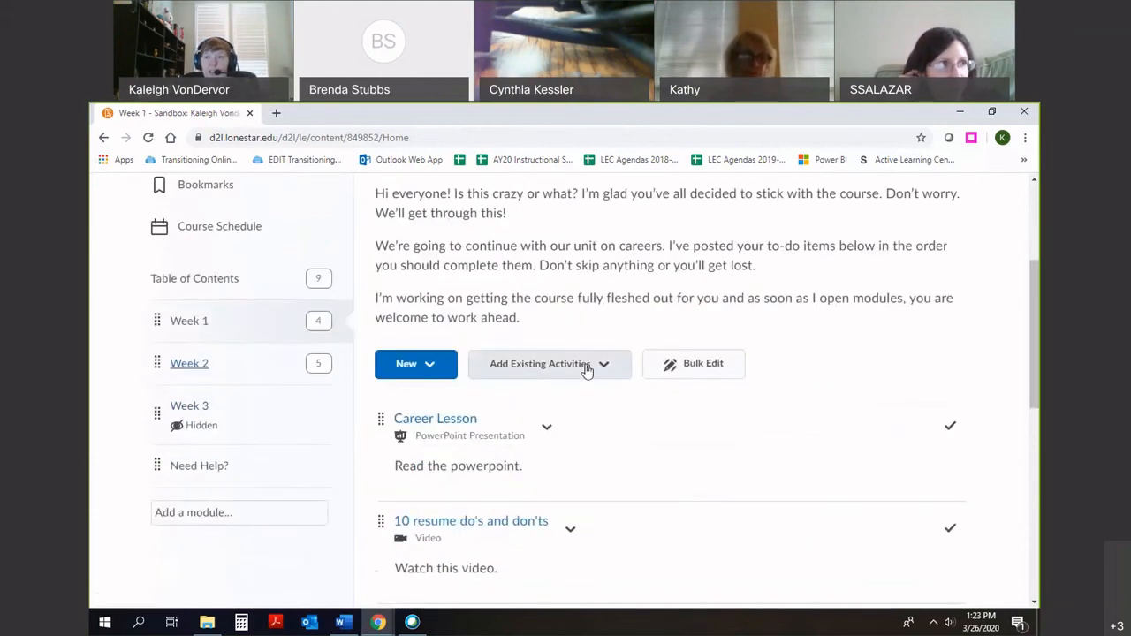
pyautogui.click(586, 366)
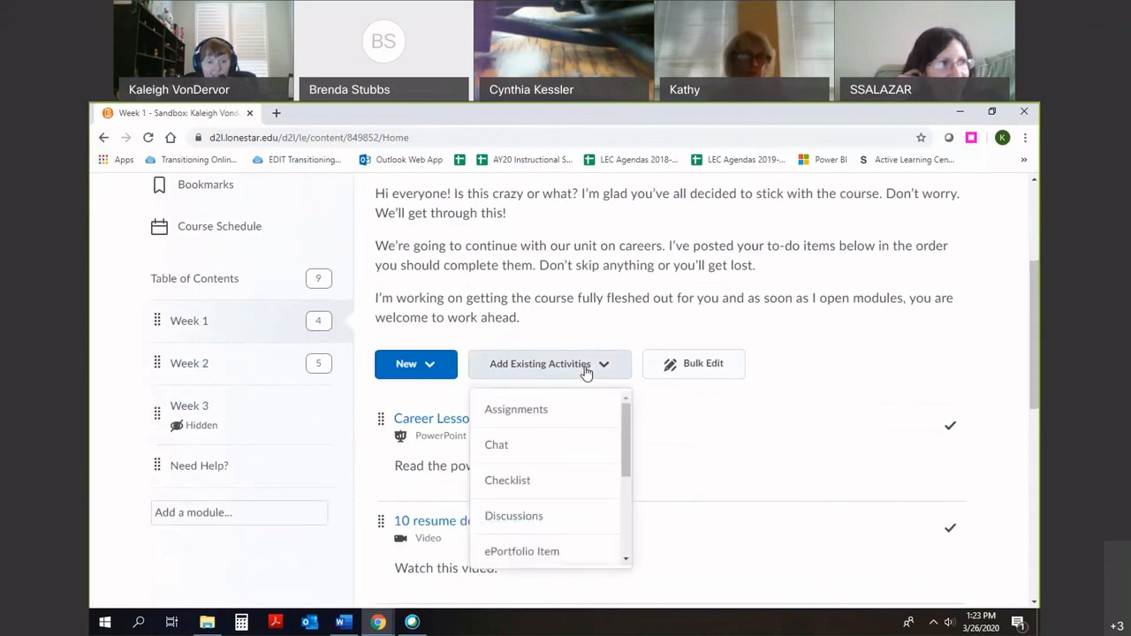
pyautogui.scroll(-2, 589, 460)
pyautogui.scroll(2, 581, 480)
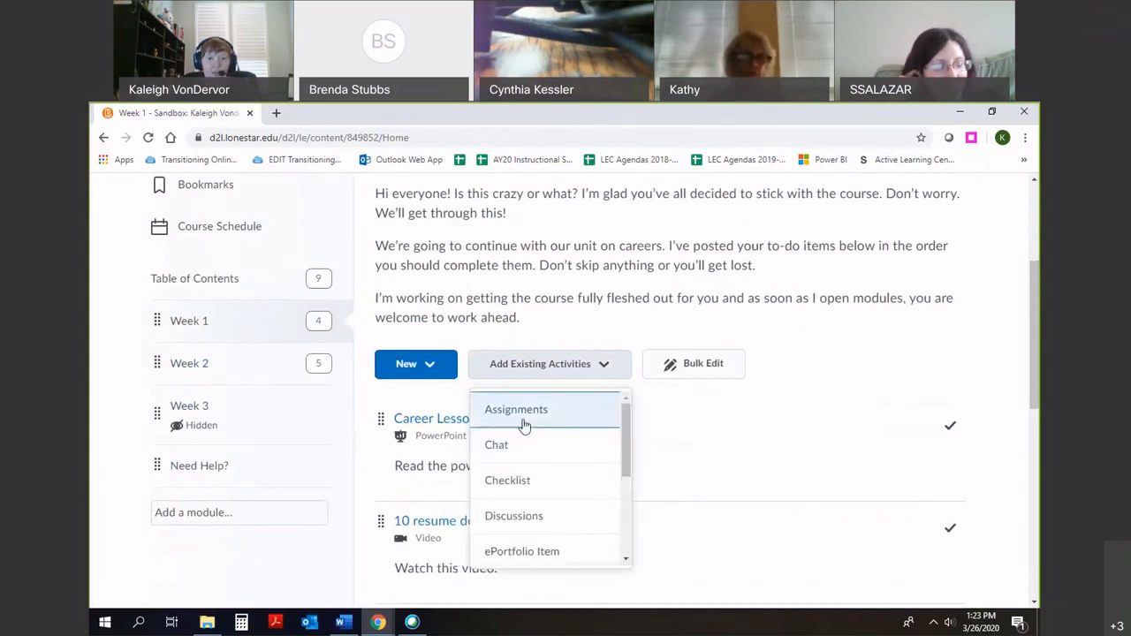
pyautogui.click(522, 418)
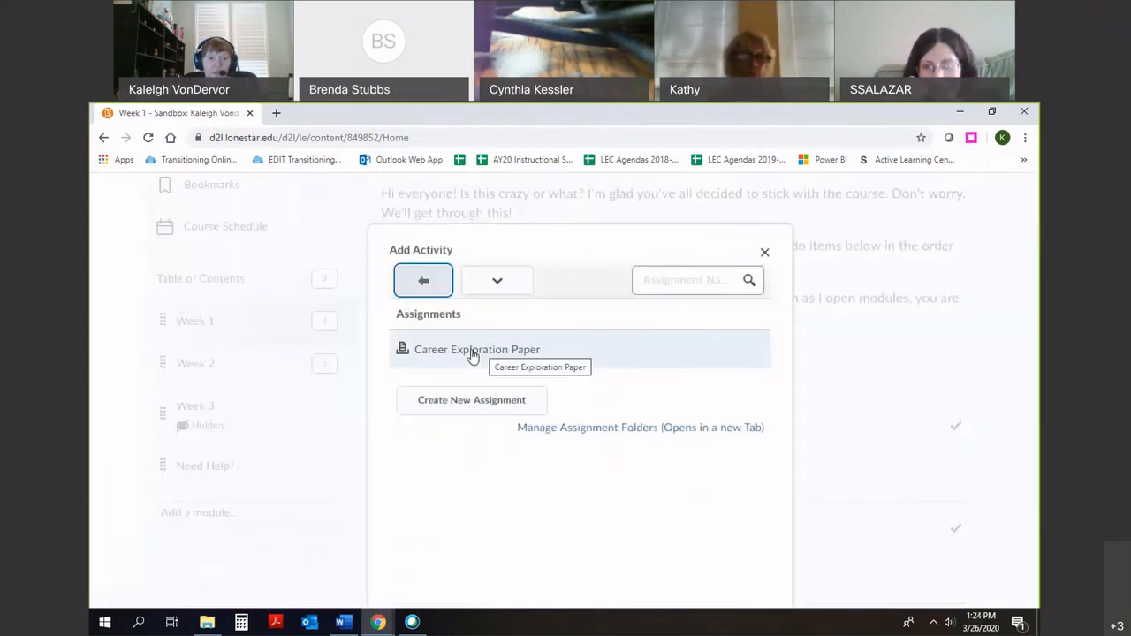
pyautogui.click(720, 364)
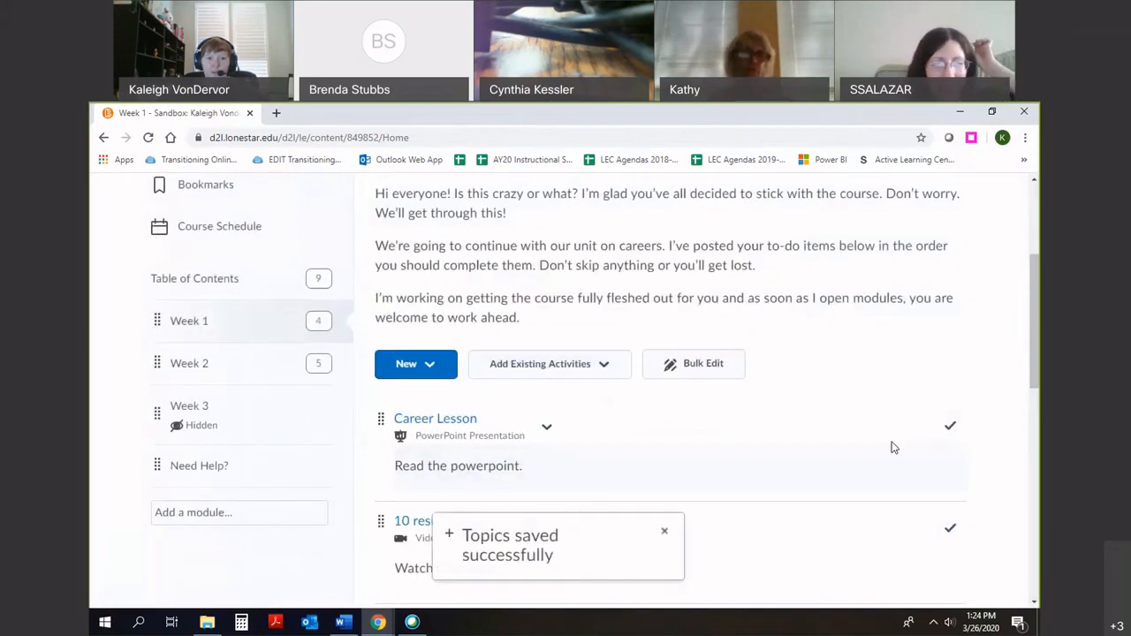
pyautogui.scroll(-1, 889, 445)
pyautogui.scroll(-8, 884, 436)
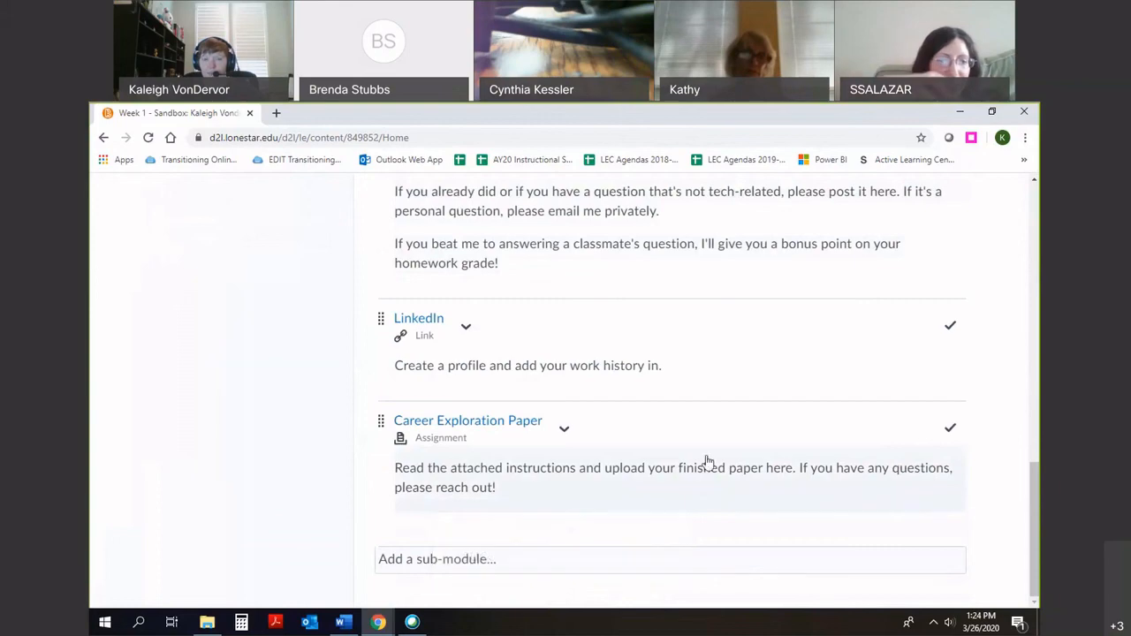
# Step: Review the Week 1 module from its introduction through its topics, including the order of the LinkedIn and Career Exploration Paper entries
pyautogui.scroll(10, 707, 469)
pyautogui.scroll(3, 356, 313)
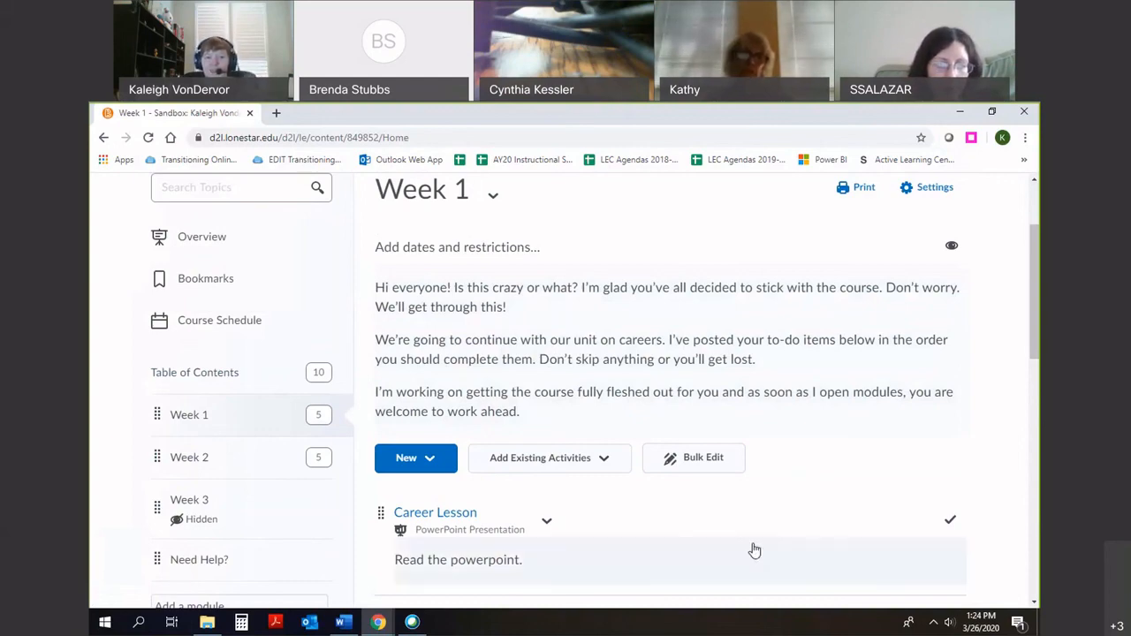
pyautogui.scroll(-6, 752, 541)
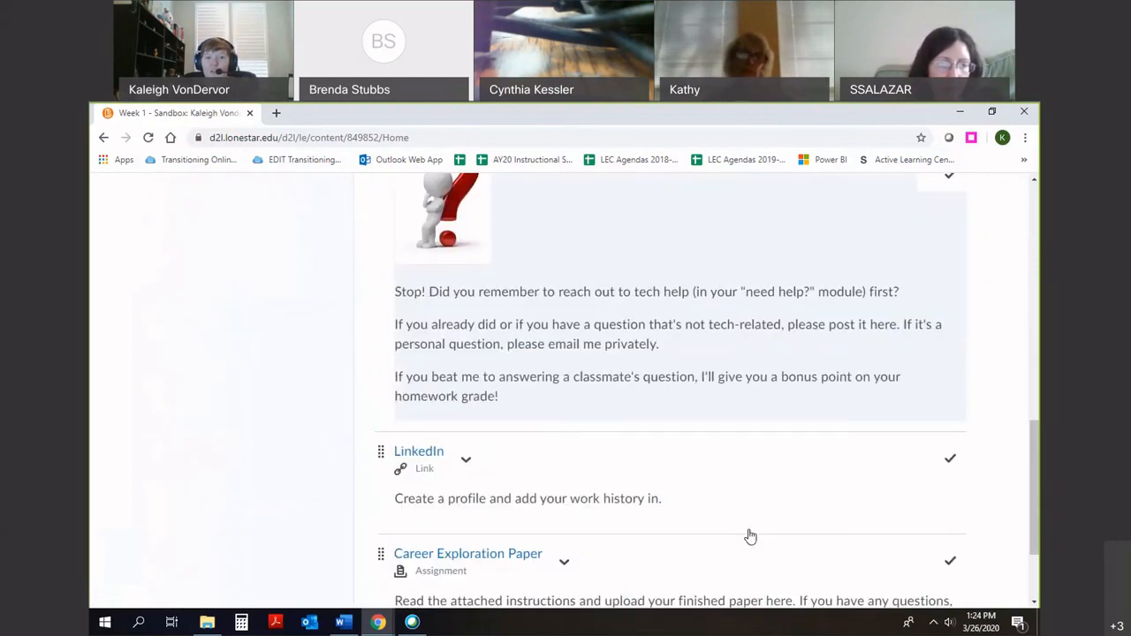
pyautogui.scroll(-2, 750, 535)
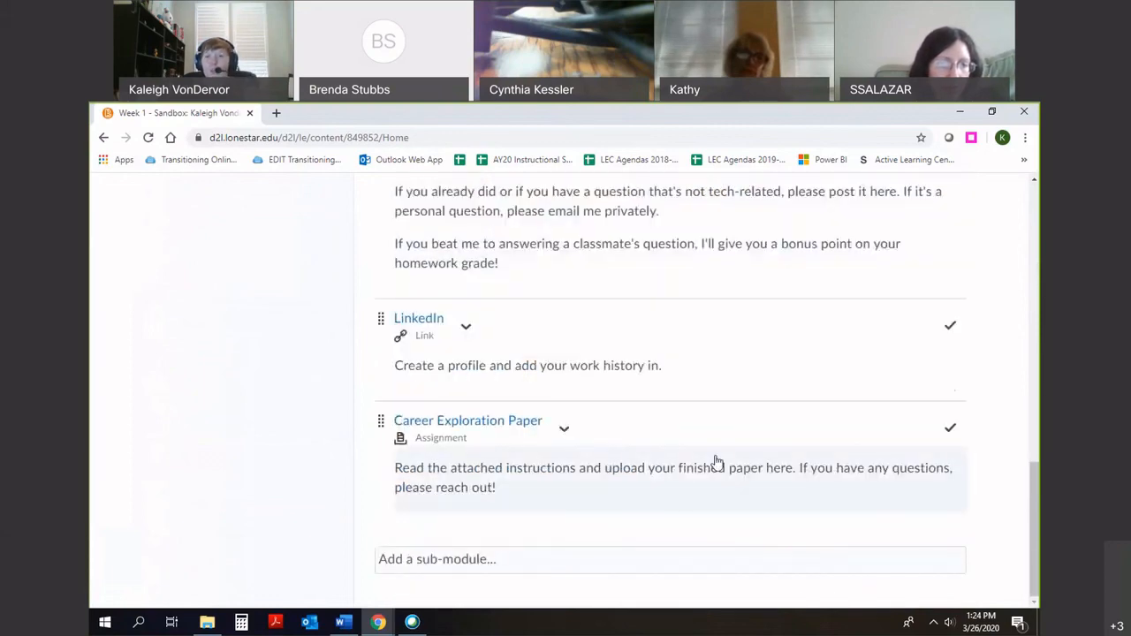
pyautogui.scroll(1, 717, 462)
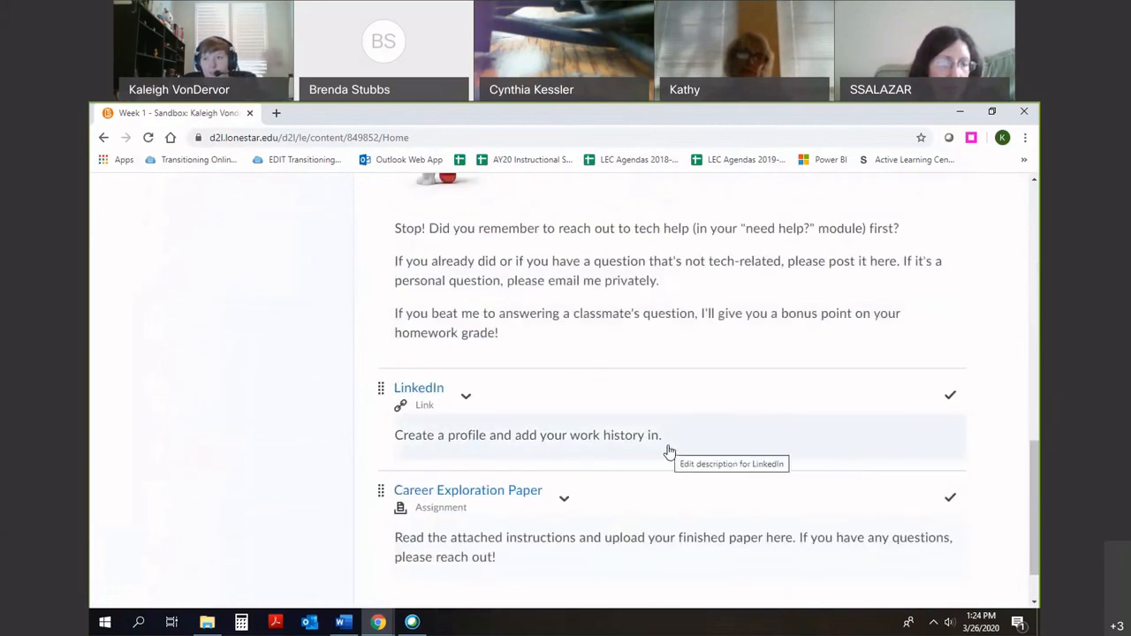
pyautogui.scroll(4, 628, 421)
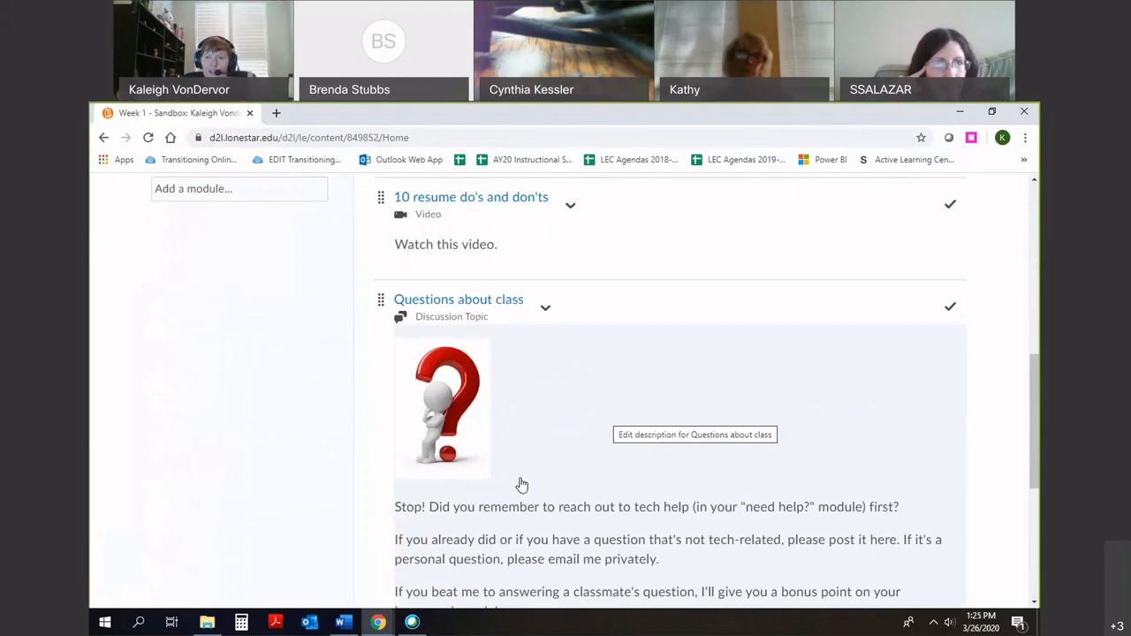
pyautogui.scroll(4, 516, 484)
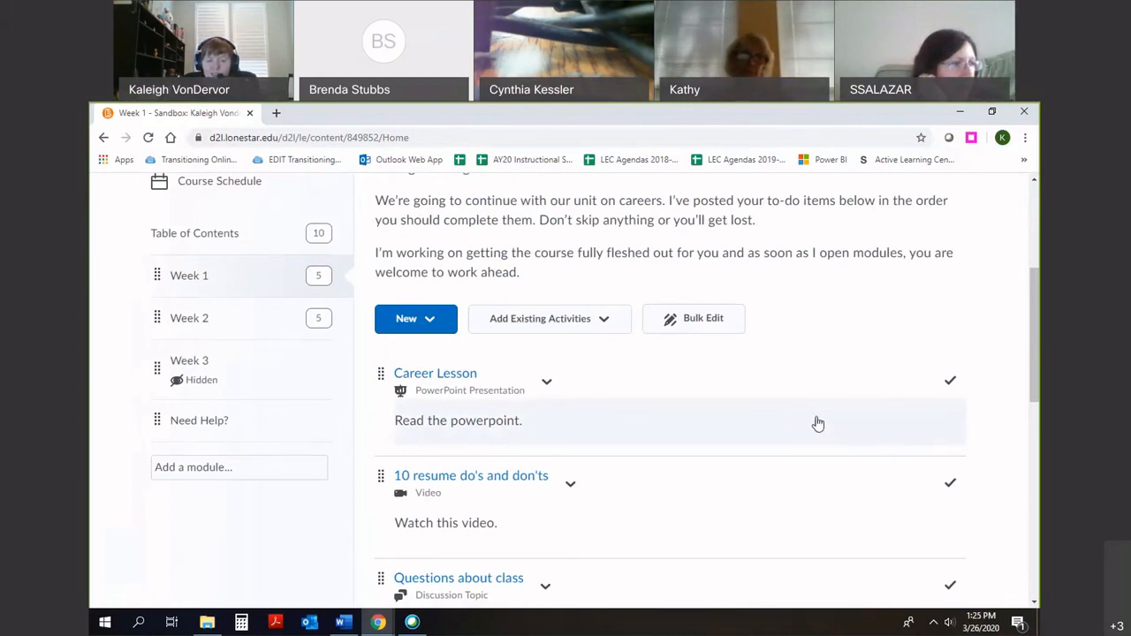
pyautogui.scroll(2, 840, 345)
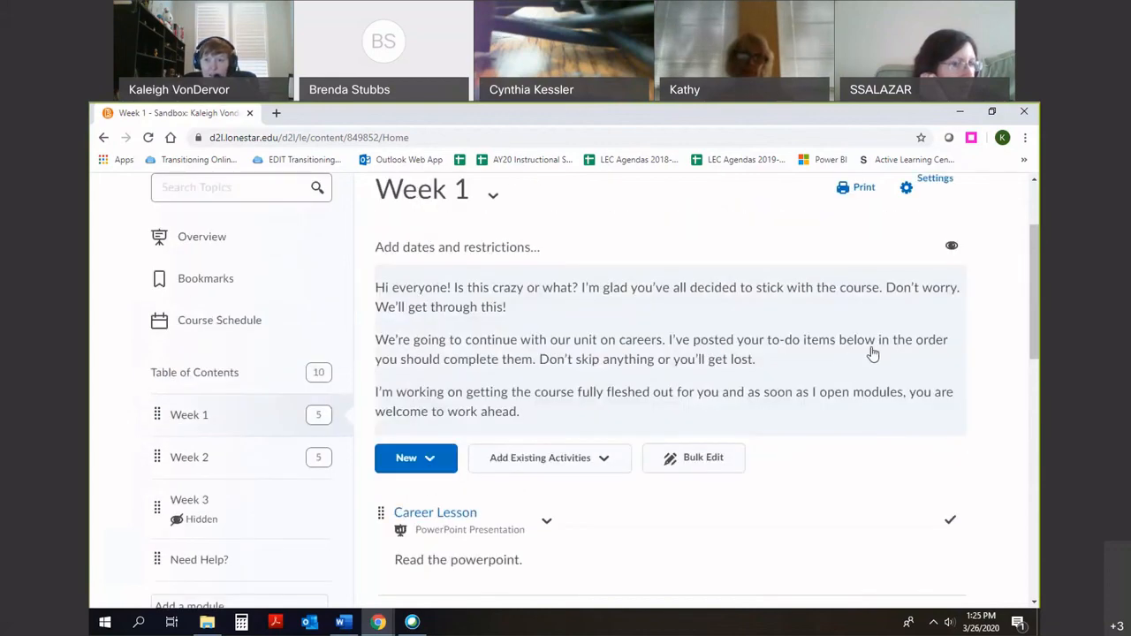